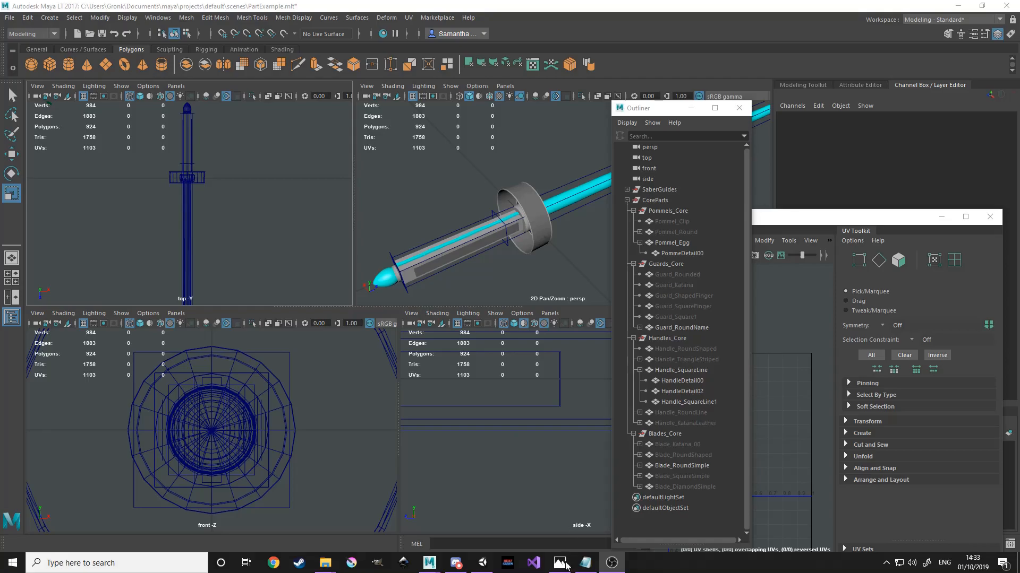
Switch to the PartReference.png image in Photos and review the part lengths and pivot positions.
mouse_move(559, 563)
click(559, 520)
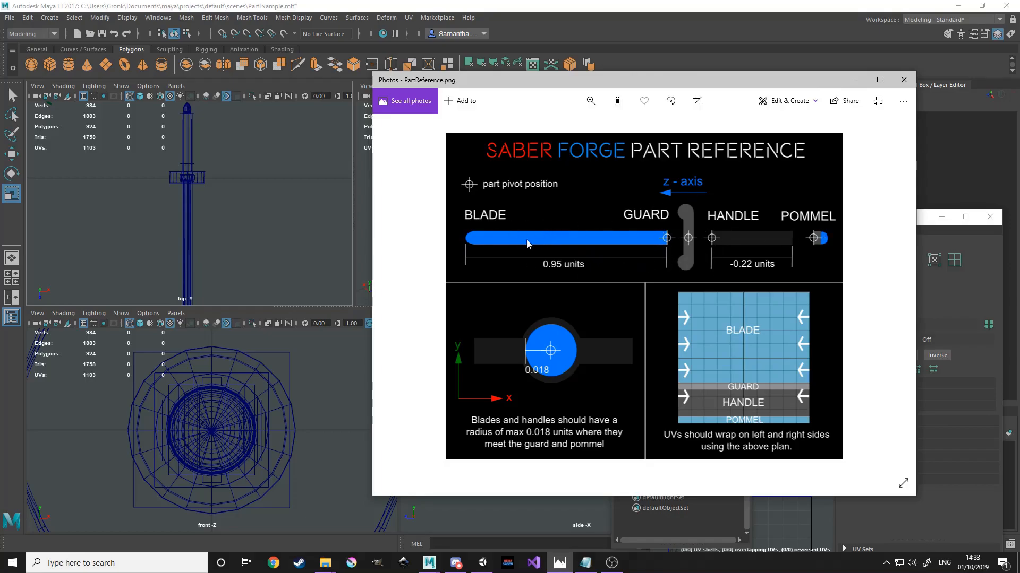
drag(629, 87, 656, 90)
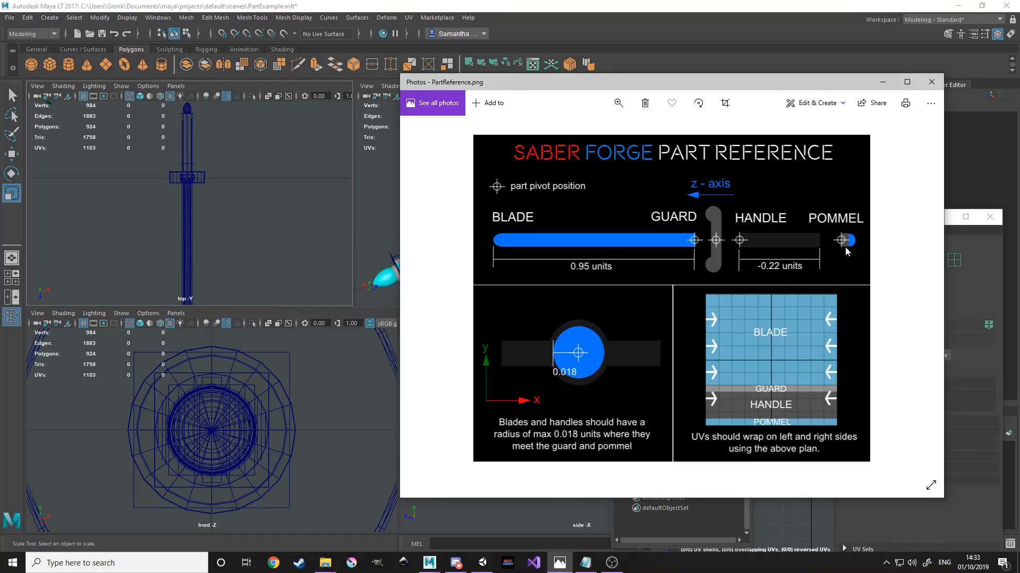
Return to Maya LT, select the Blade_RoundSimple blade and move the Outliner clear of the perspective view.
click(382, 188)
click(557, 200)
drag(640, 113, 796, 125)
mouse_move(600, 218)
alt+mouse_down()
mouse_move(610, 216)
mouse_move(580, 211)
mouse_move(528, 228)
mouse_move(619, 193)
mouse_move(604, 209)
alt+mouse_up()
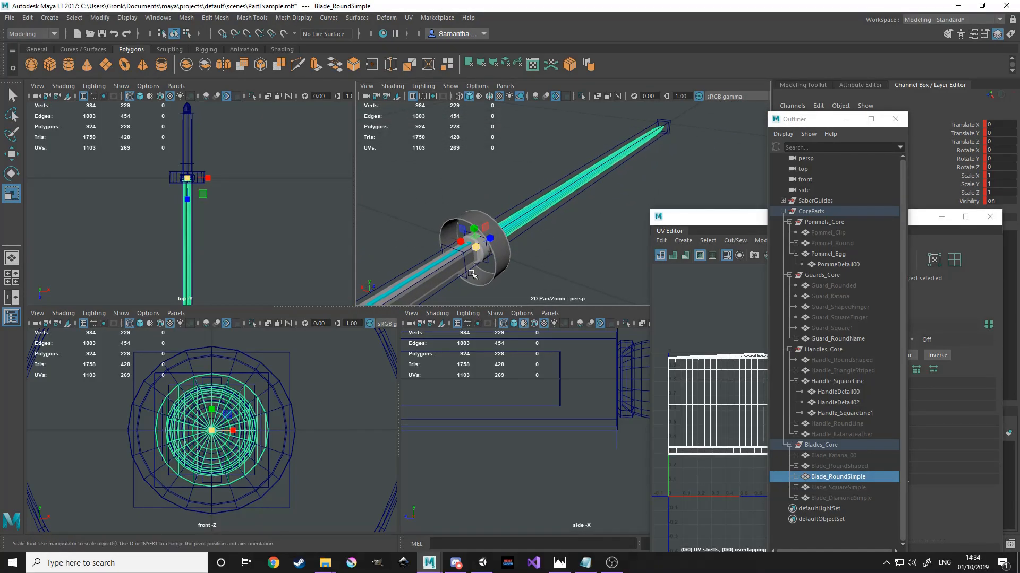
Select Handle_SquareLine, reposition the UV Editor window and bring the Outliner in front of it.
click(839, 381)
click(714, 218)
alt+drag(587, 266, 579, 225)
drag(814, 220, 652, 232)
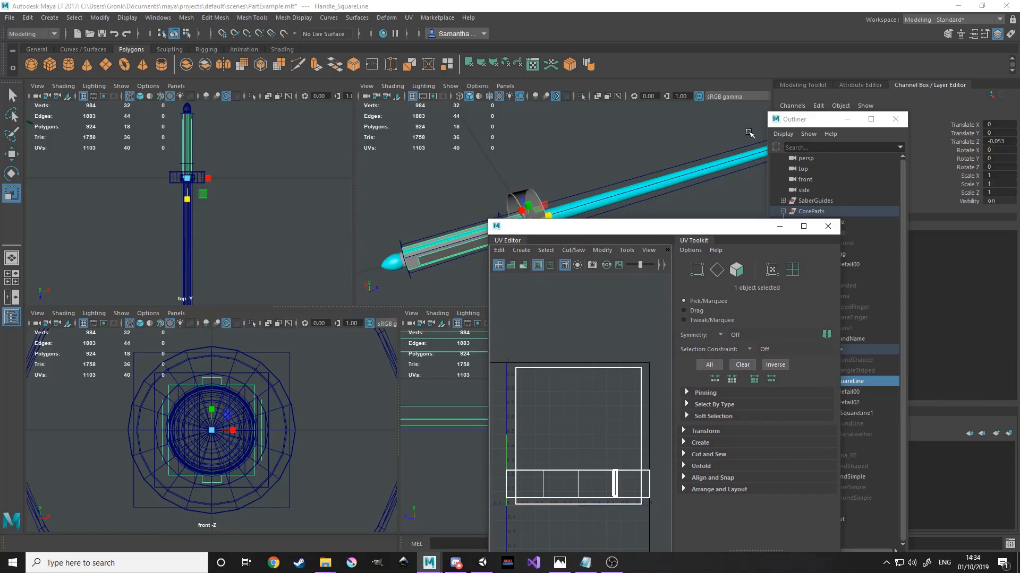
click(805, 124)
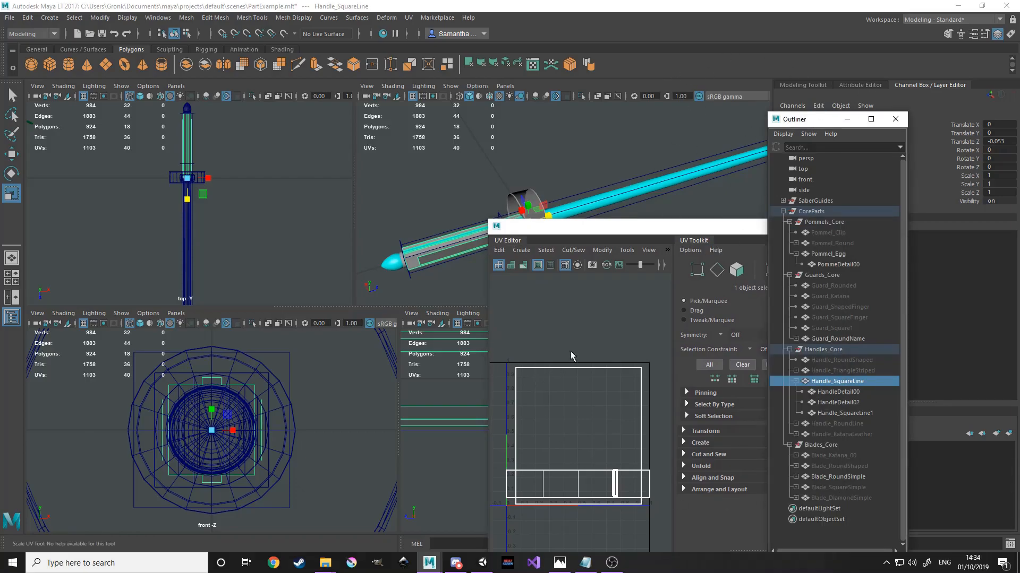
Check the part lengths in the PartReference.png image and inspect the Blade_RoundSimple blade in the perspective view.
click(559, 563)
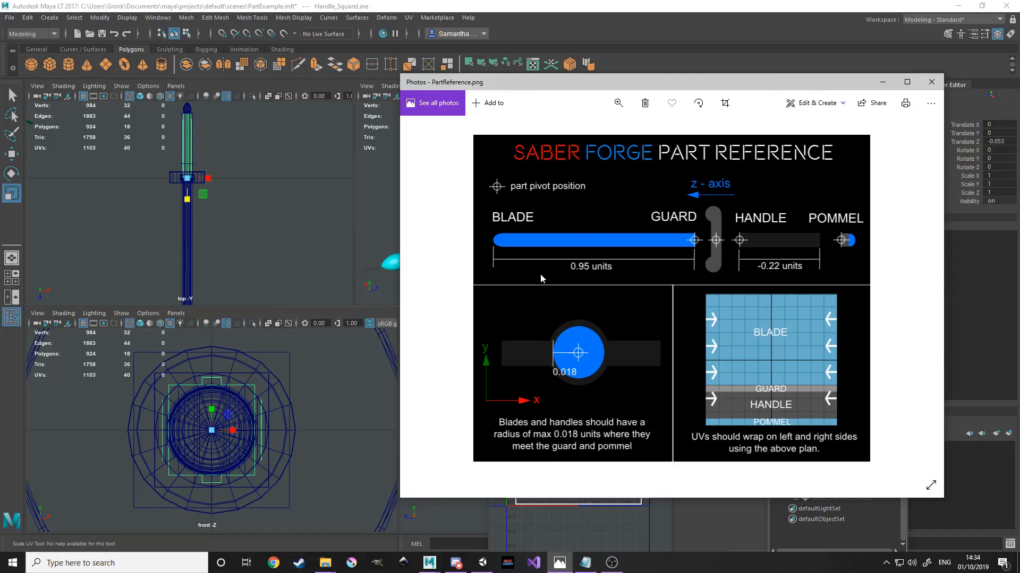
click(377, 211)
alt+drag(385, 212, 453, 184)
drag(545, 225, 505, 191)
click(507, 190)
alt+drag(583, 154, 611, 141)
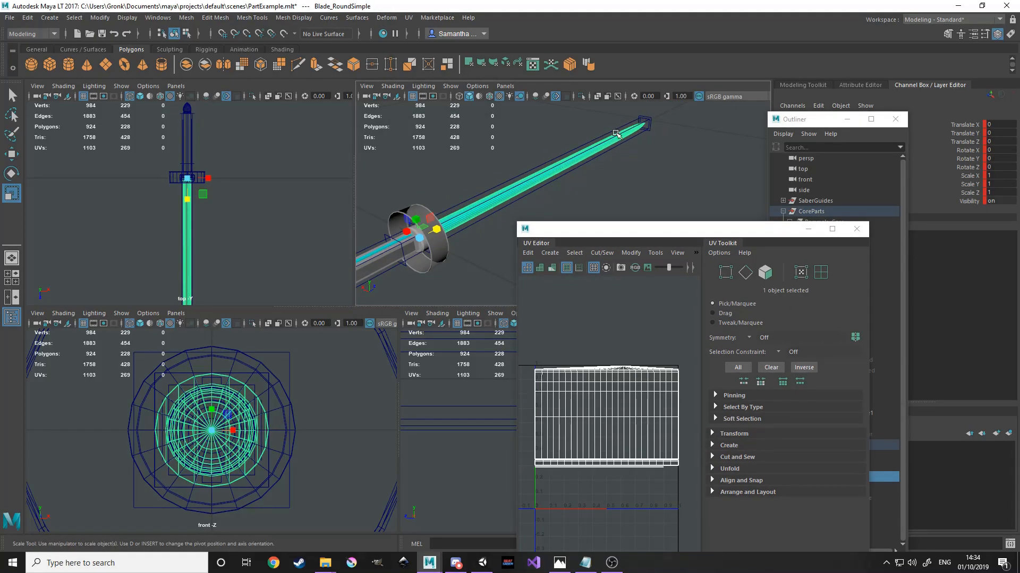
Examine the Handle_SquareLine handle from the pommel end and clear the selection.
alt+drag(616, 160, 470, 235)
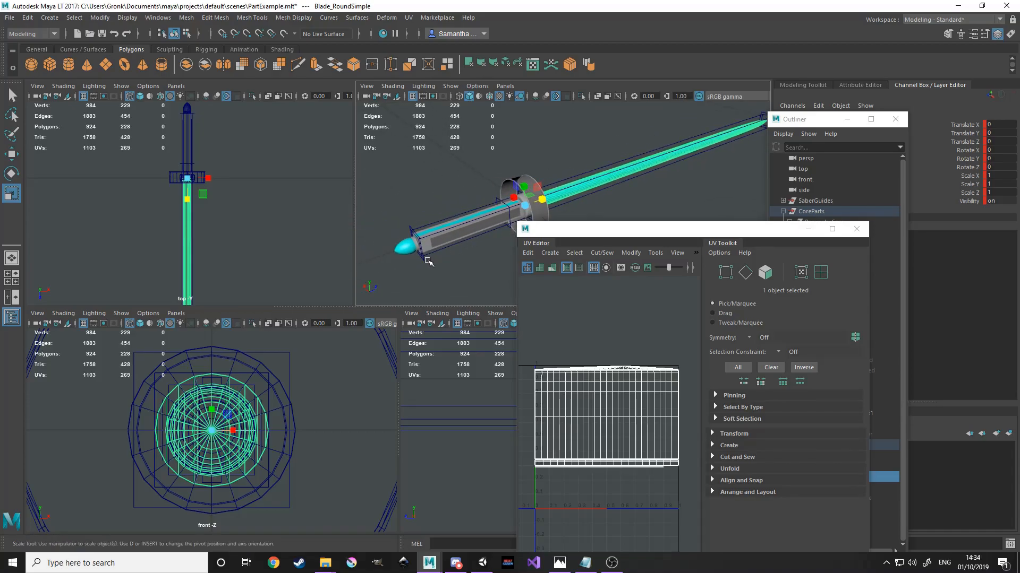
click(428, 243)
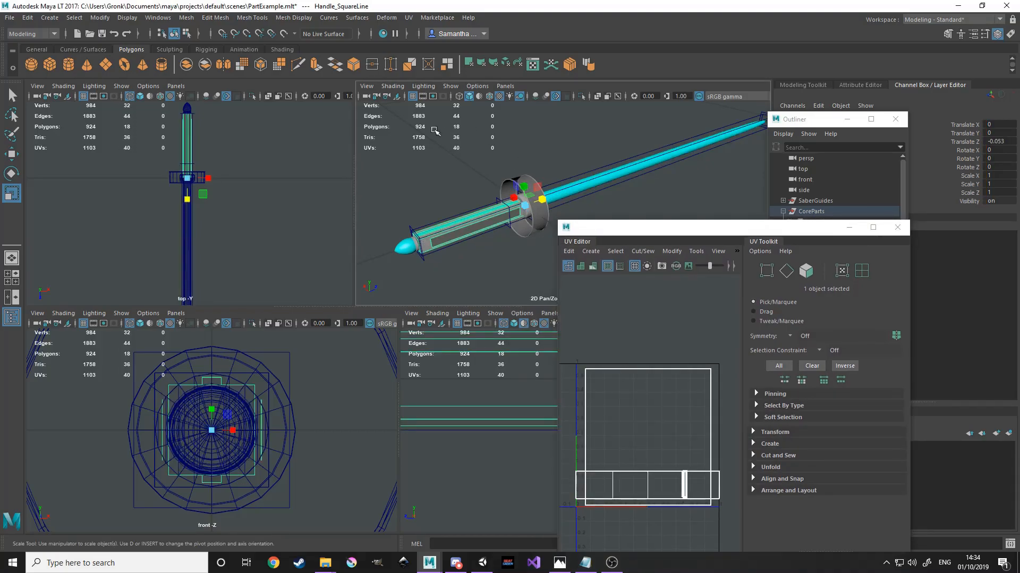
alt+drag(422, 242, 475, 217)
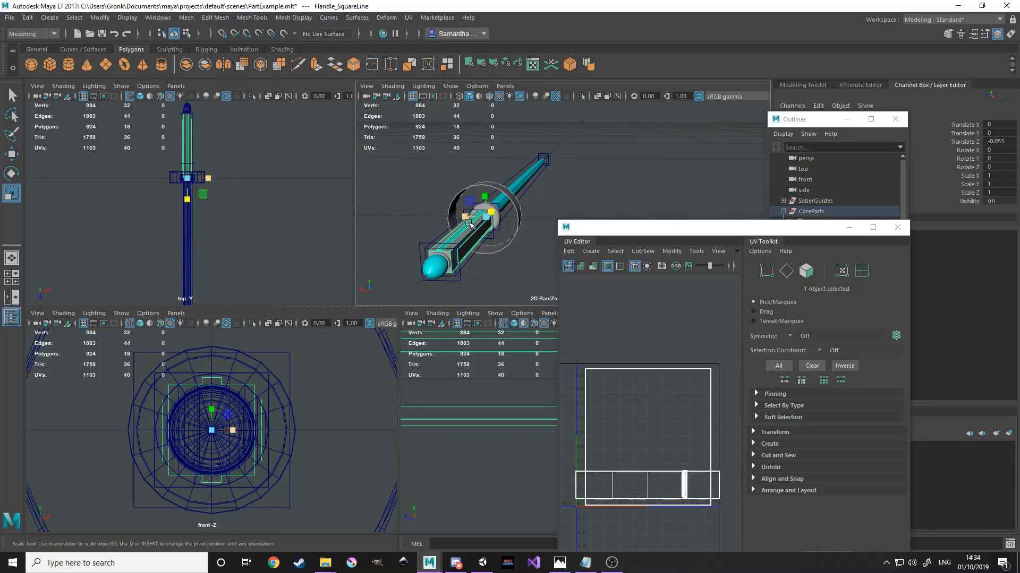
click(549, 195)
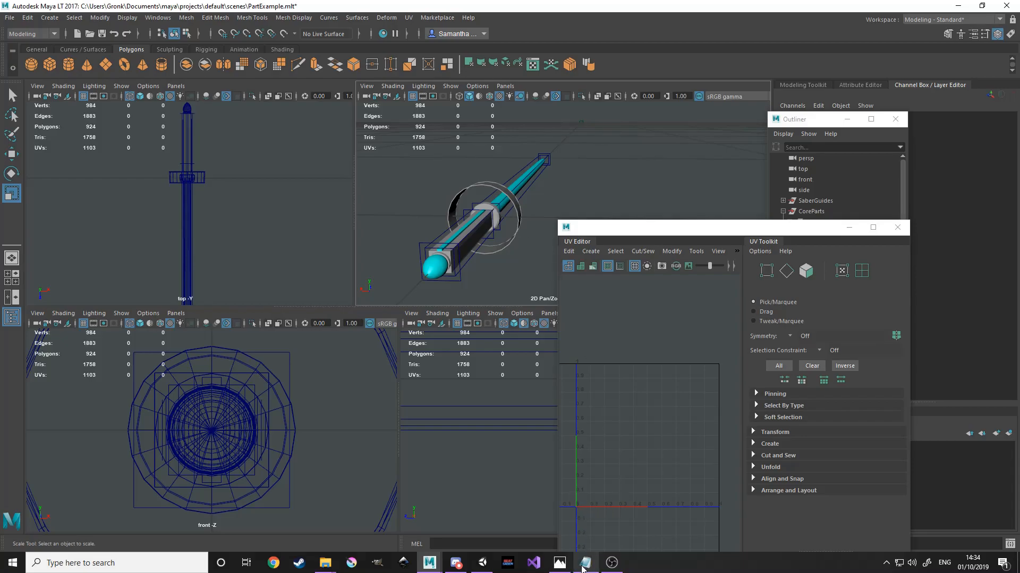
Check the reference's 0.018 maximum radius, inspect the Guard_RoundName guard and move the UV Editor away from it.
click(560, 563)
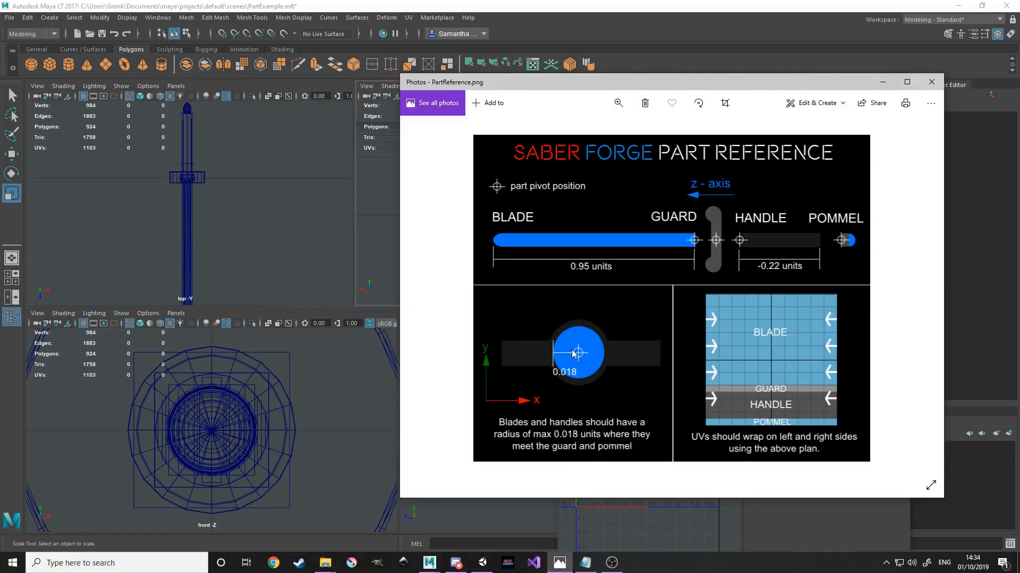
click(388, 234)
scroll(460, 210, up, 5)
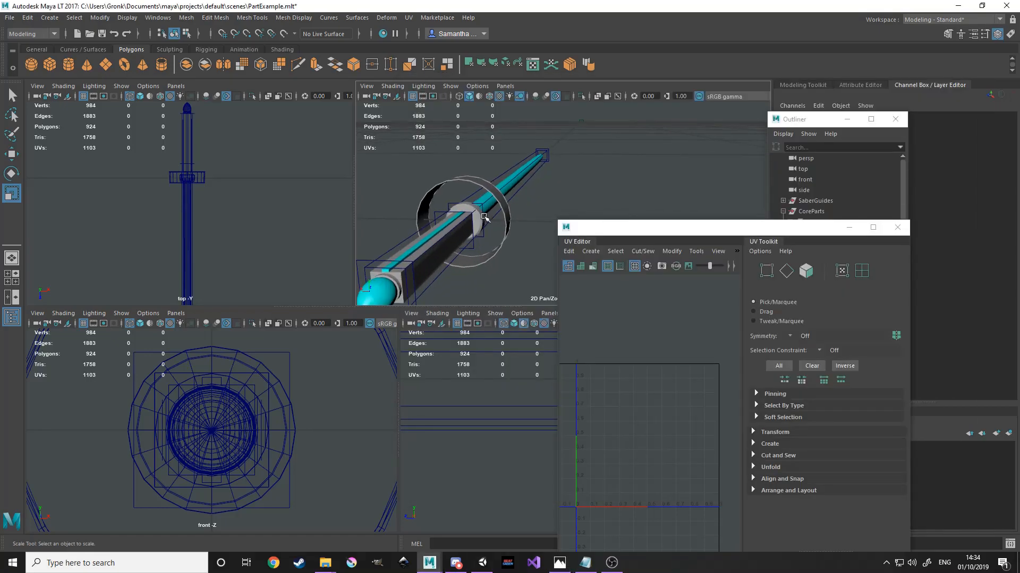
alt+middle_drag(460, 210, 501, 209)
click(504, 210)
alt+drag(548, 194, 532, 191)
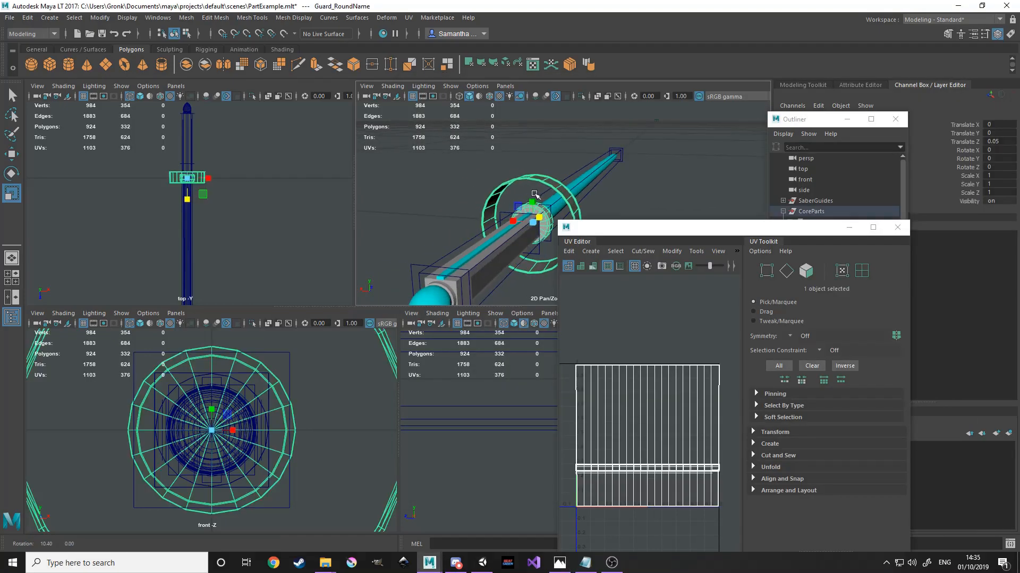
drag(597, 231, 639, 229)
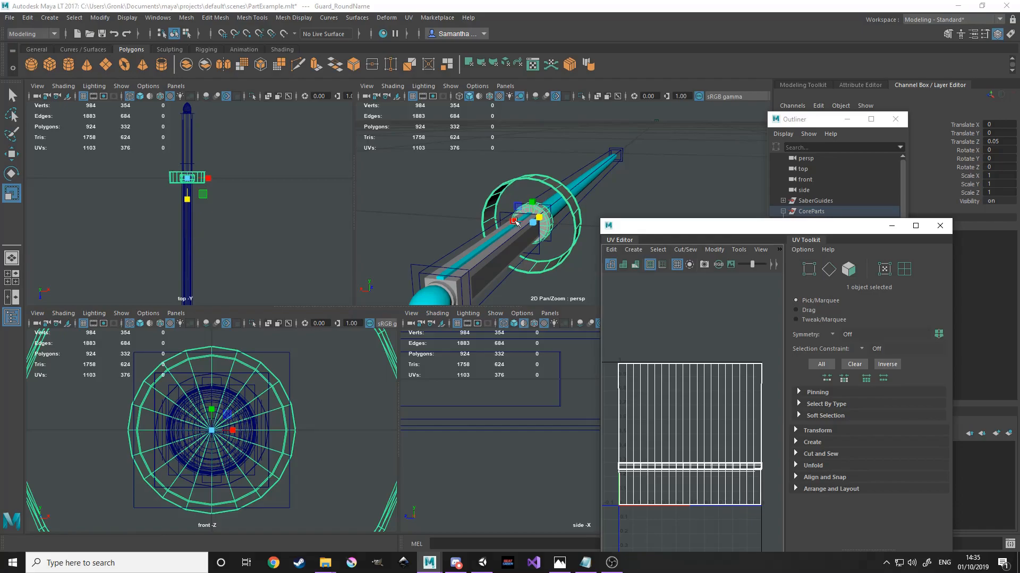
Try to enlarge the Handle_SquareLine handle to about 2.676 in X and 2.266 in Y.
alt+drag(566, 206, 594, 120)
click(538, 194)
alt+drag(595, 157, 653, 118)
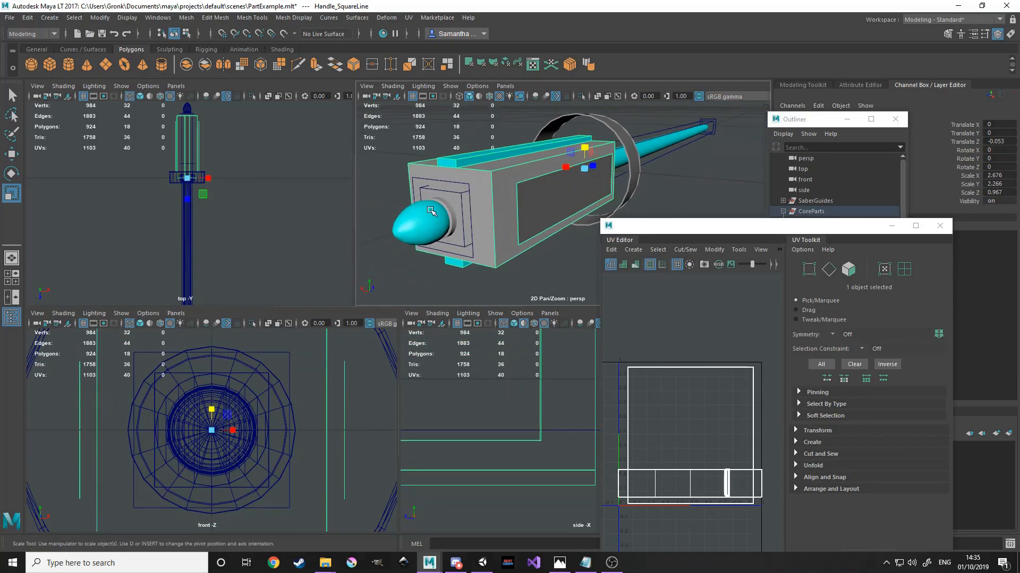
Undo the trial scaling of the Handle_SquareLine handle.
alt+drag(452, 208, 568, 179)
key(ctrl+z)
key(ctrl+z)
key(ctrl+z)
key(ctrl+z)
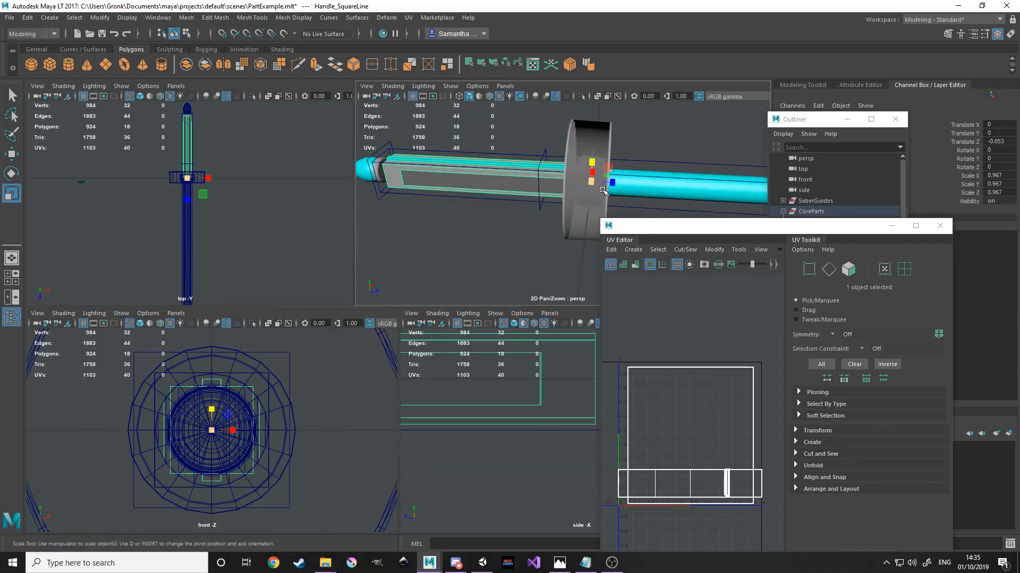
key(ctrl+z)
alt+drag(438, 218, 560, 195)
Review the reference's UV plan and show the Blade_RoundSimple UVs in the UV Editor, placed clear of the perspective view and Outliner.
click(559, 563)
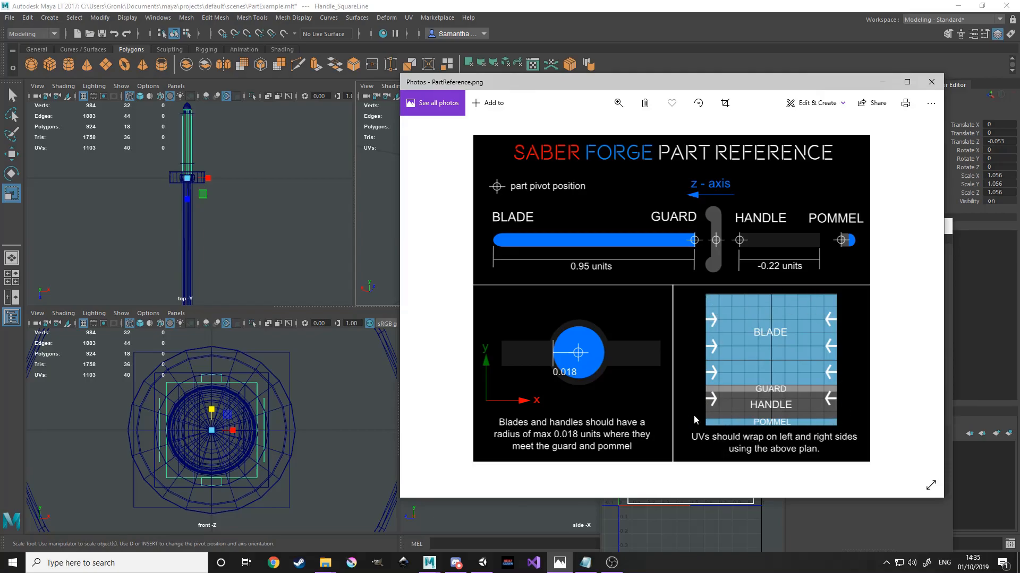
click(549, 23)
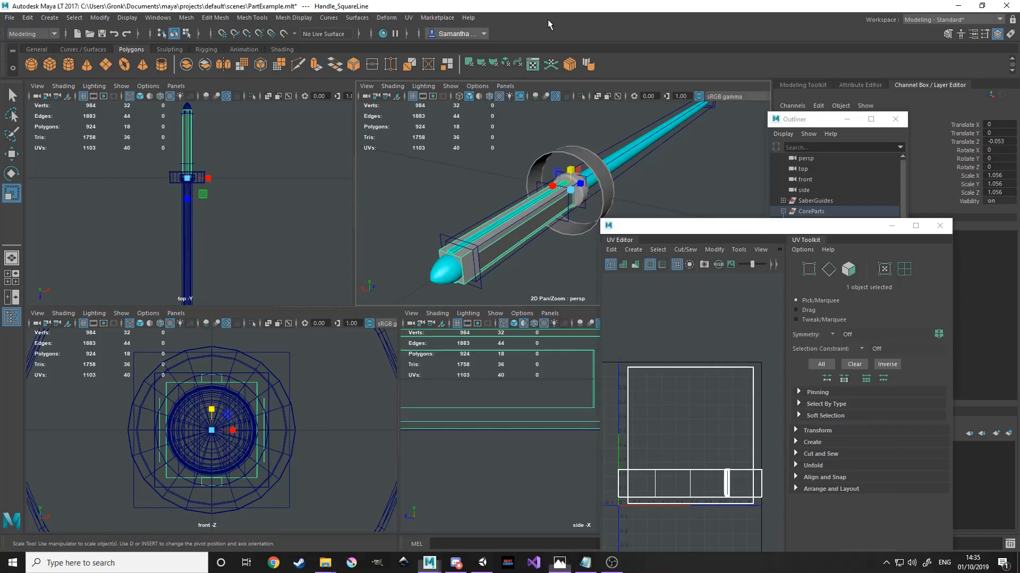
click(410, 18)
click(511, 12)
click(635, 158)
click(408, 18)
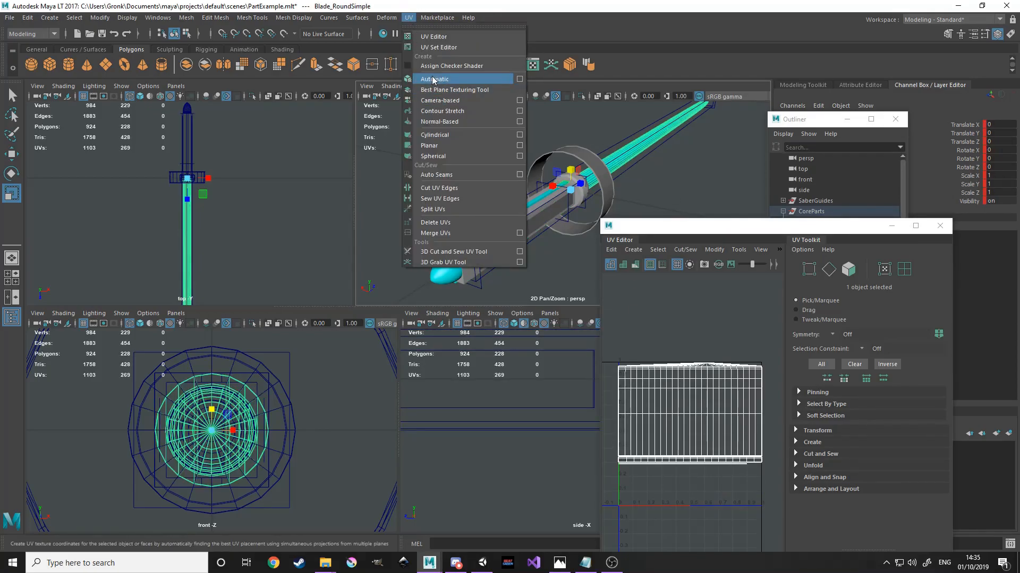
click(441, 37)
drag(761, 226, 211, 123)
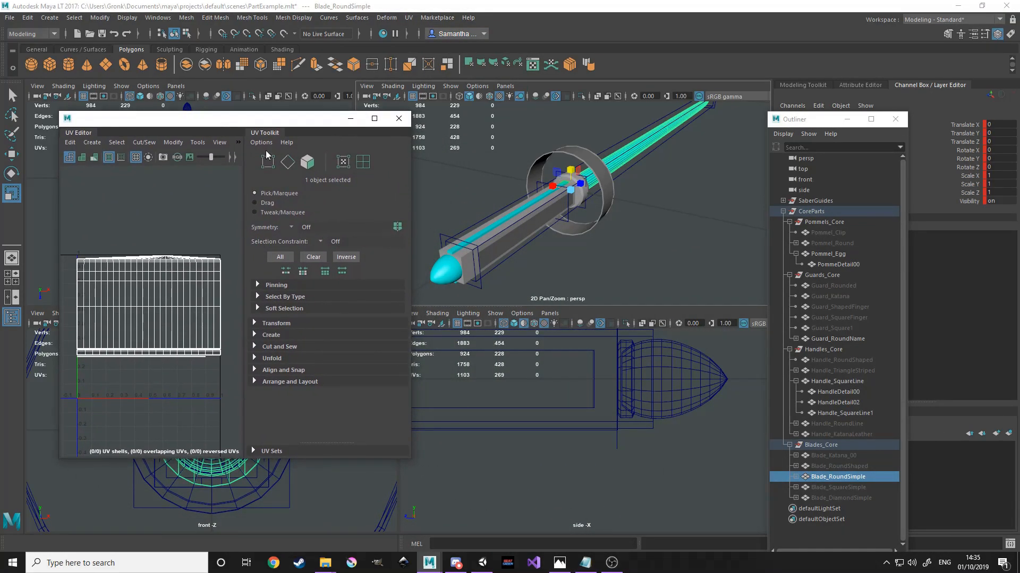
alt+middle_drag(189, 300, 204, 300)
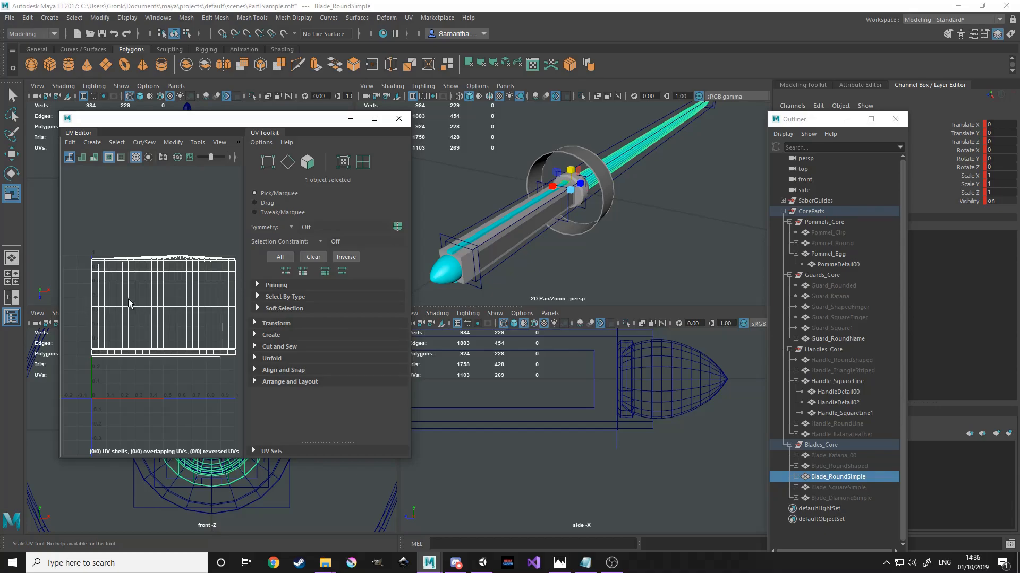
Compare the blade's UV layout with the plan in PartReference.png and minimize the UV Editor.
alt+drag(685, 215, 643, 266)
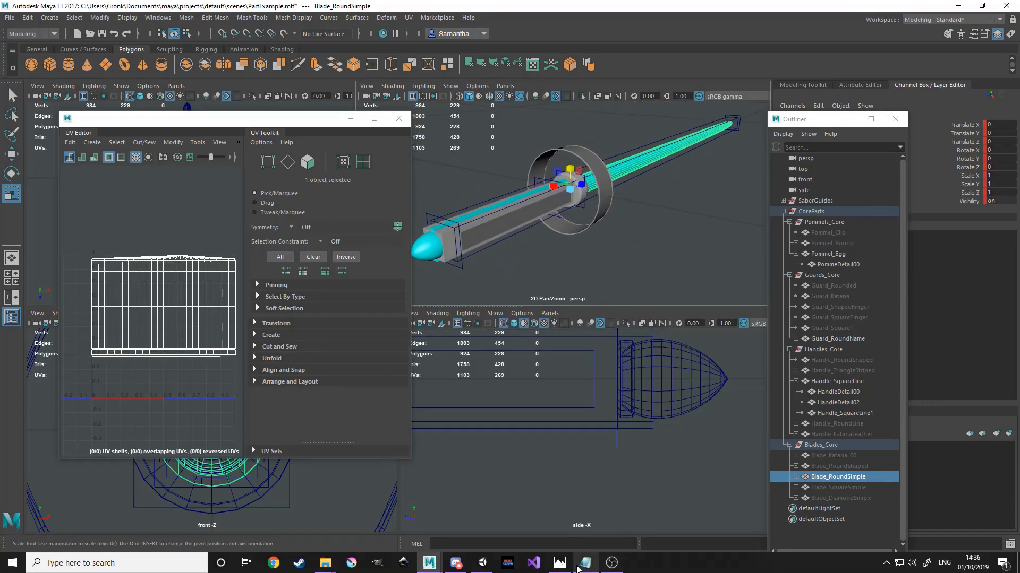
click(559, 563)
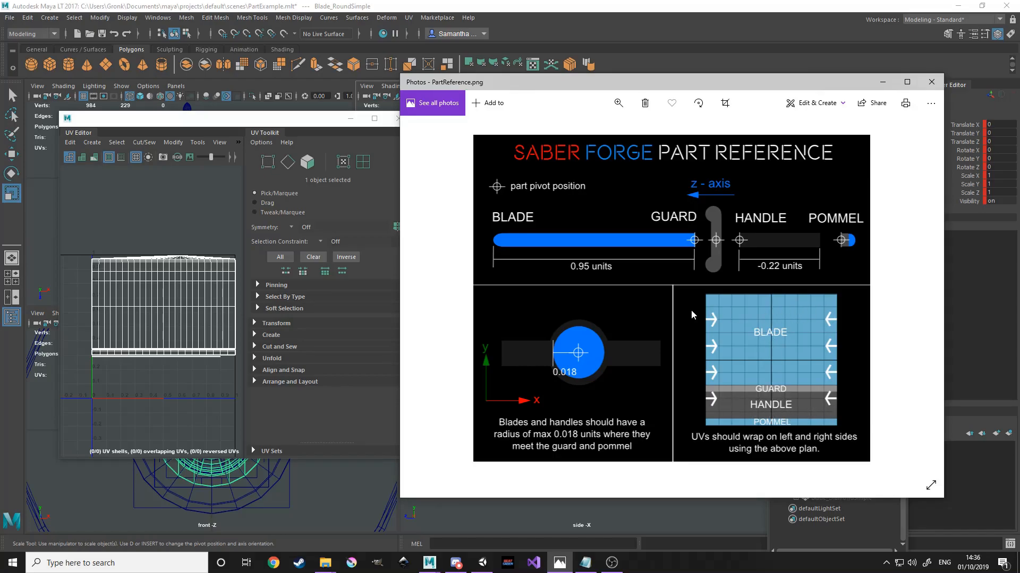
click(760, 23)
alt+drag(664, 158, 661, 202)
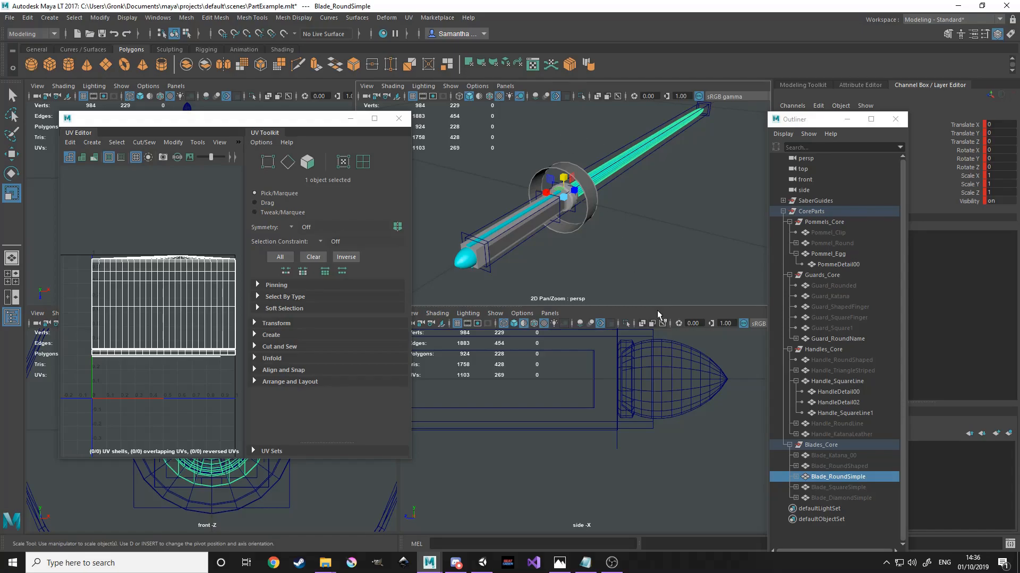
click(348, 119)
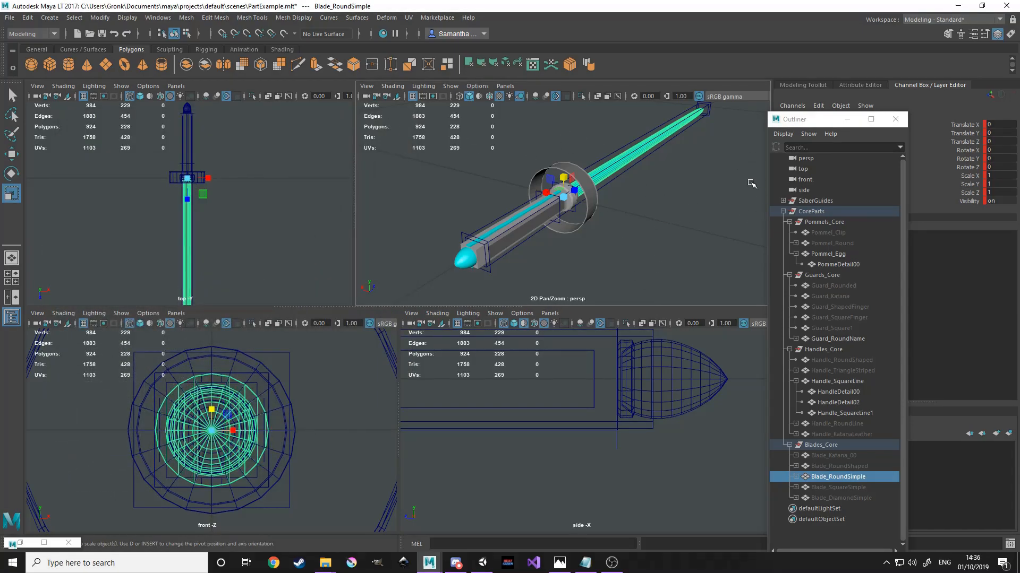
Select Handle_SquareLine in the Outliner and examine the handle's body and side details up close.
click(831, 382)
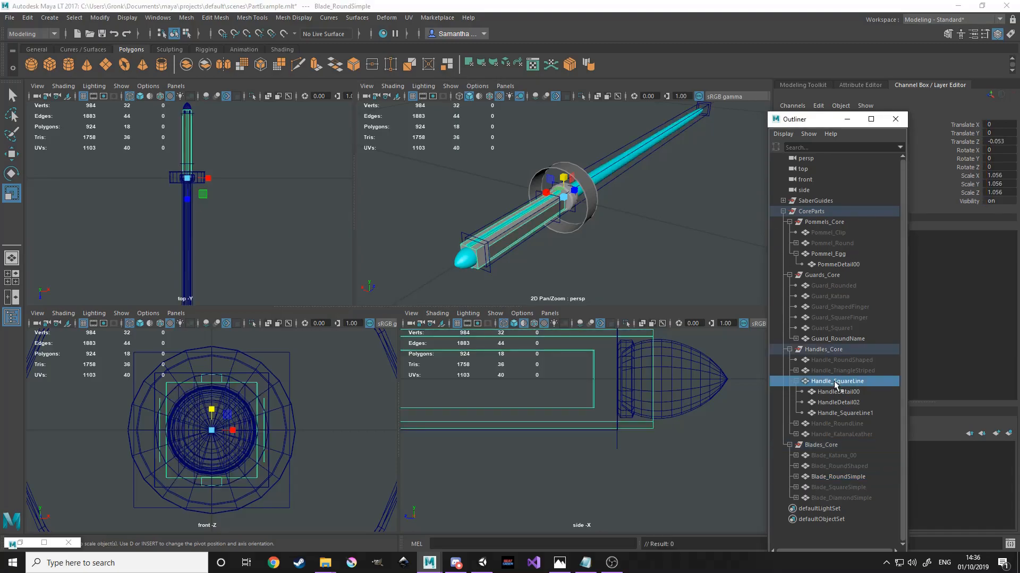
scroll(604, 263, up, 4)
scroll(604, 263, up, 2)
alt+middle_drag(551, 262, 580, 244)
alt+drag(580, 243, 570, 245)
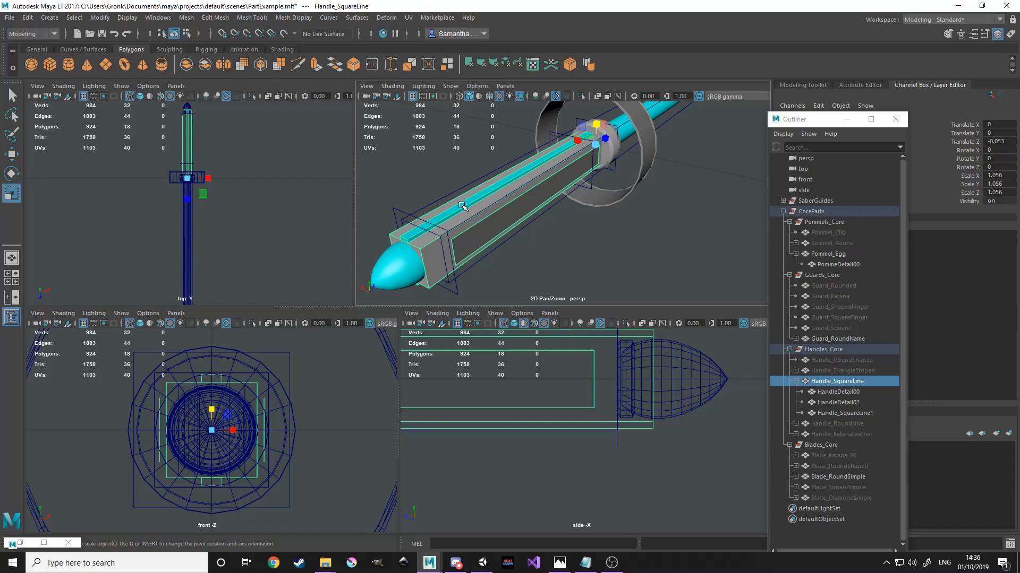
click(421, 132)
click(438, 255)
mouse_move(518, 212)
alt+mouse_down()
mouse_move(519, 175)
mouse_move(495, 193)
mouse_move(515, 203)
alt+mouse_up()
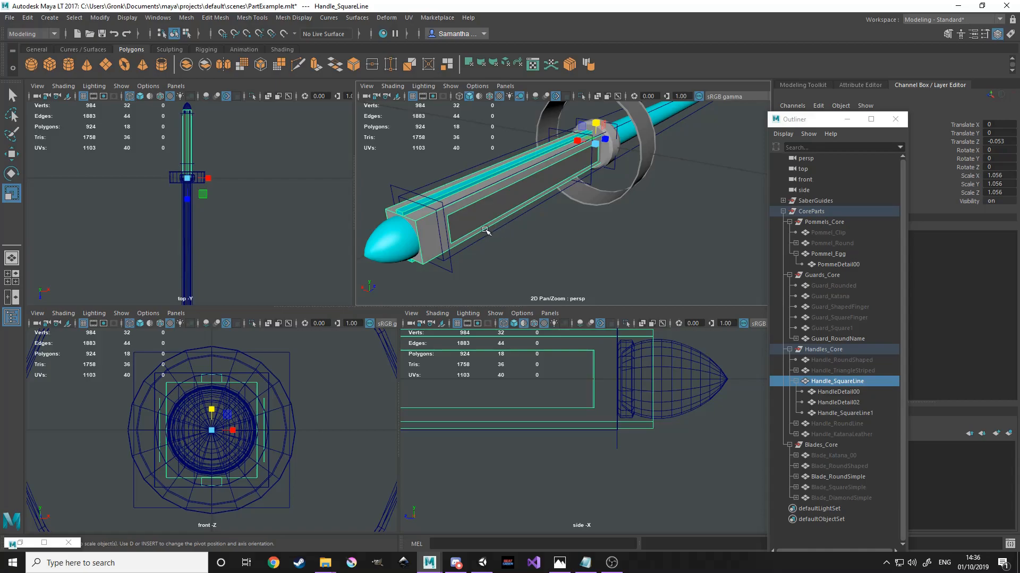
View the UVs of the Handle_SquareLine1 side panel in a widened UV Editor and minimize the editor.
click(463, 227)
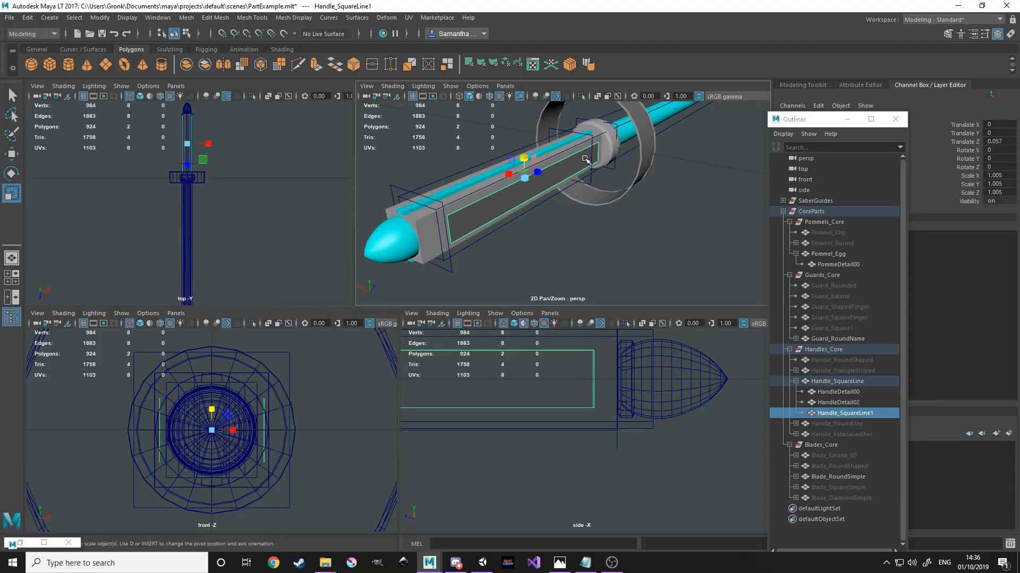
click(407, 18)
click(423, 42)
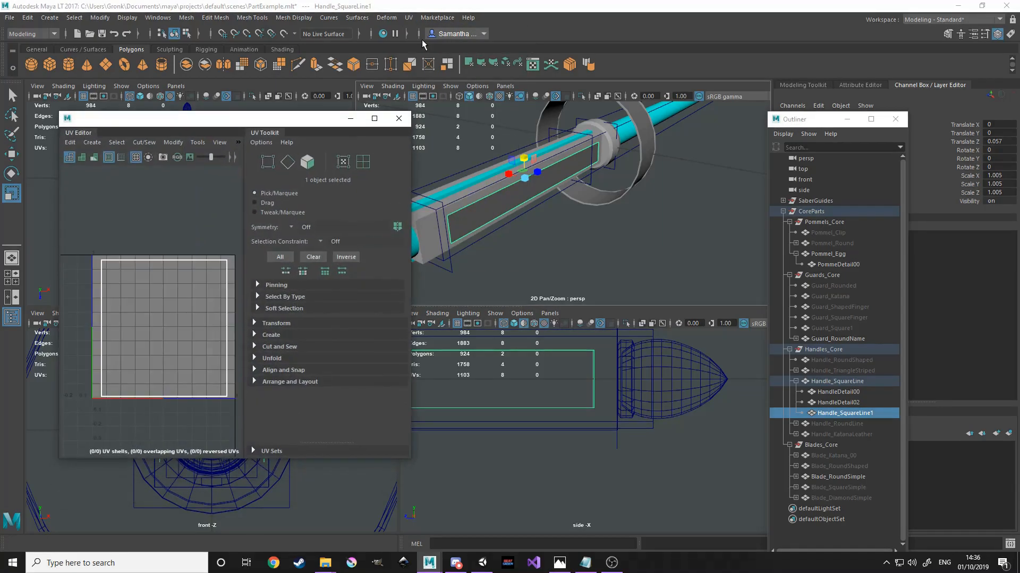
drag(300, 120, 311, 114)
drag(419, 254, 499, 255)
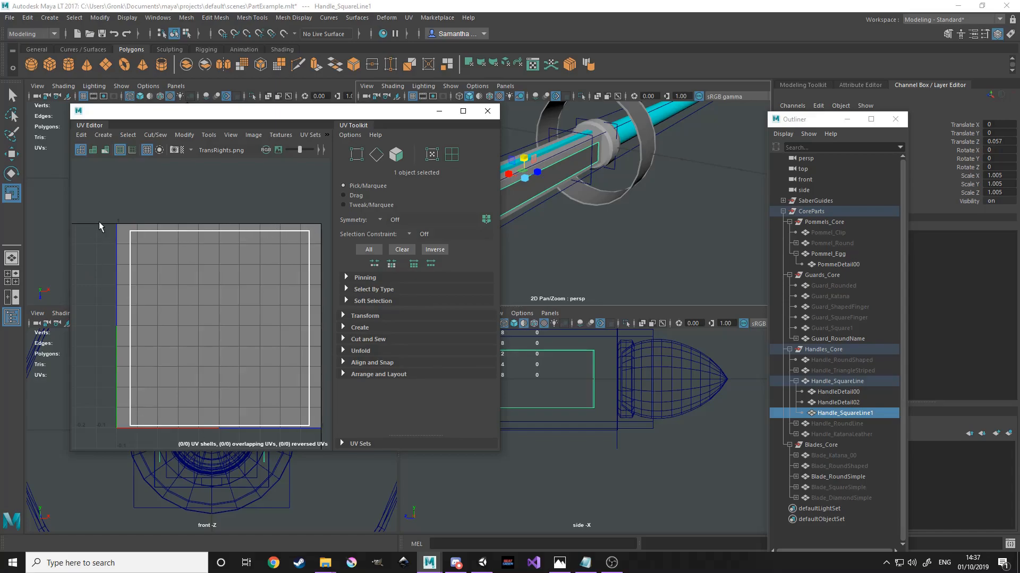
click(439, 111)
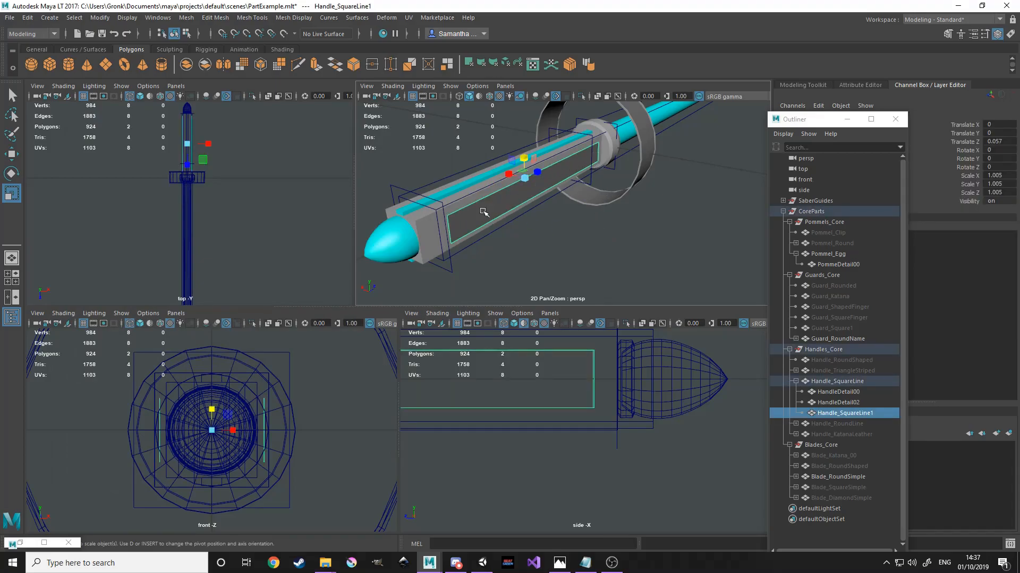
Clear the side panel selection and select the parent Handle_SquareLine object in the Outliner.
alt+drag(577, 227, 584, 230)
click(584, 230)
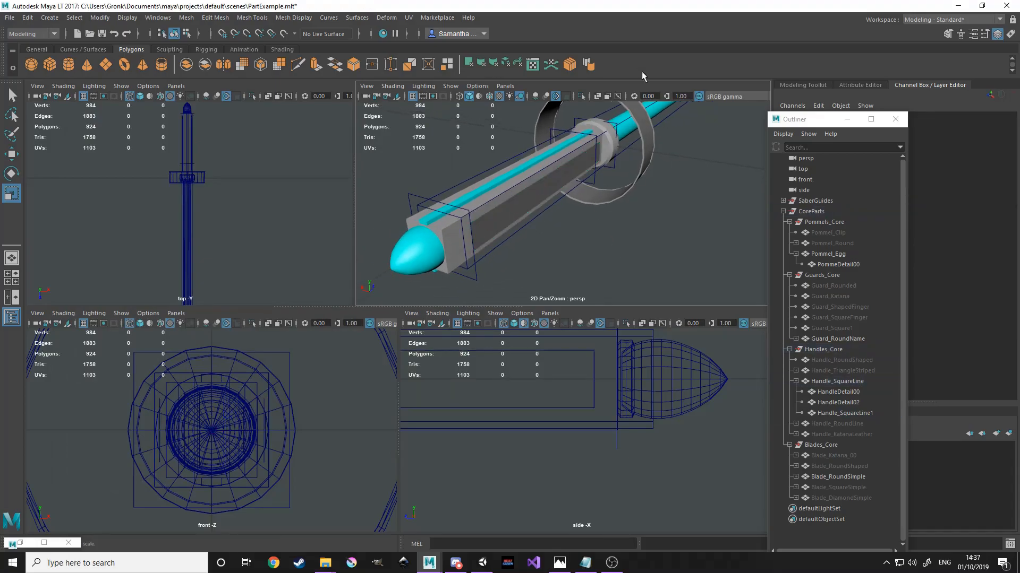
click(837, 381)
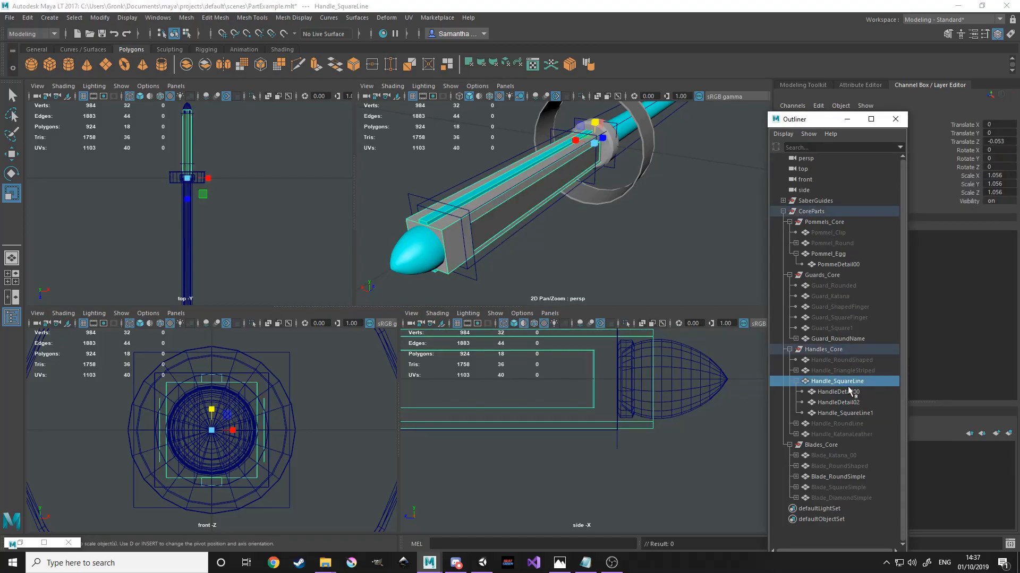
Step through HandleDetail00, HandleDetail02 and Handle_SquareLine1 under Handle_SquareLine to compare the handle's separate pieces, ending on the parent.
click(846, 392)
click(846, 402)
click(846, 414)
click(847, 404)
click(847, 392)
click(845, 383)
click(849, 393)
click(849, 403)
click(848, 414)
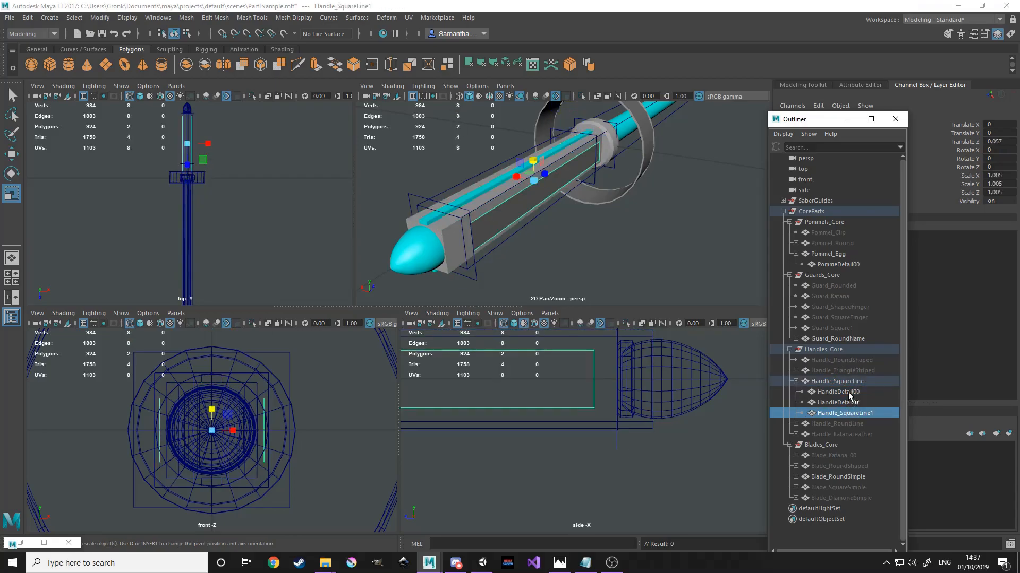
click(848, 392)
click(849, 403)
click(849, 413)
click(849, 393)
click(849, 403)
click(849, 393)
click(844, 383)
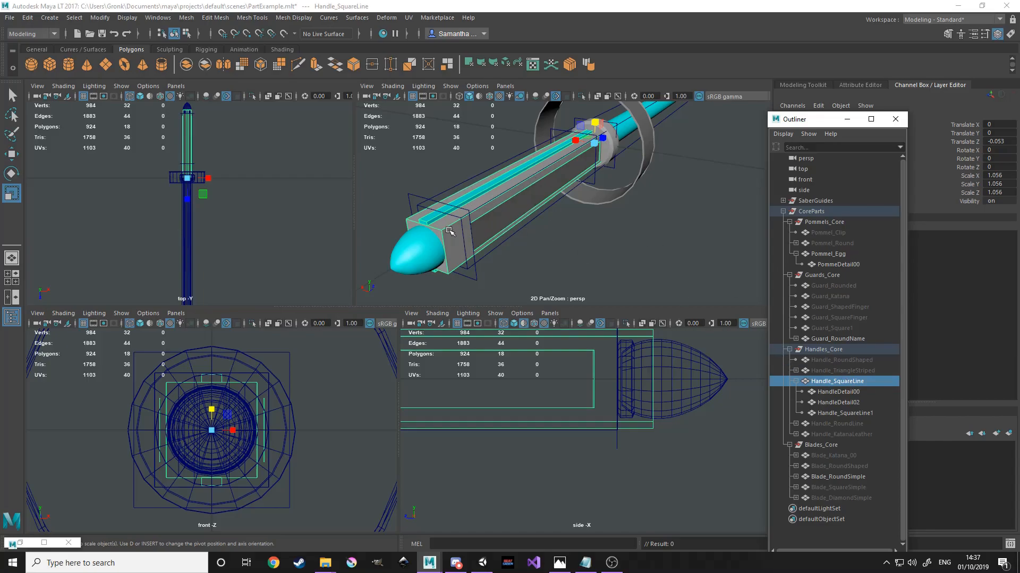
Compare the Handle_SquareLine1 side panel with its parent, then examine the selected Handle_SquareLine body where it meets the guard.
click(830, 413)
click(839, 383)
click(842, 392)
click(844, 413)
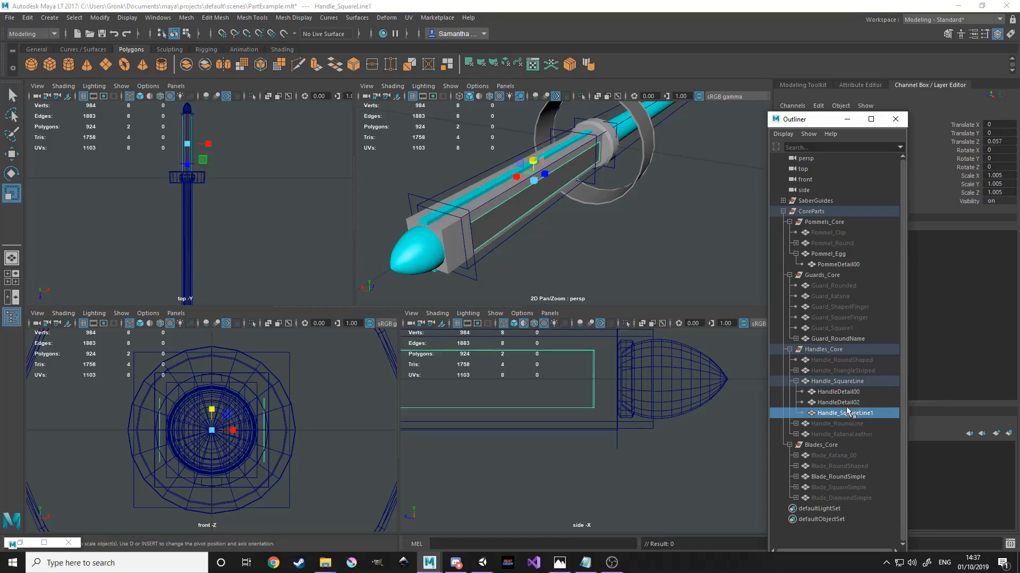
click(844, 381)
click(682, 231)
scroll(666, 230, up, 5)
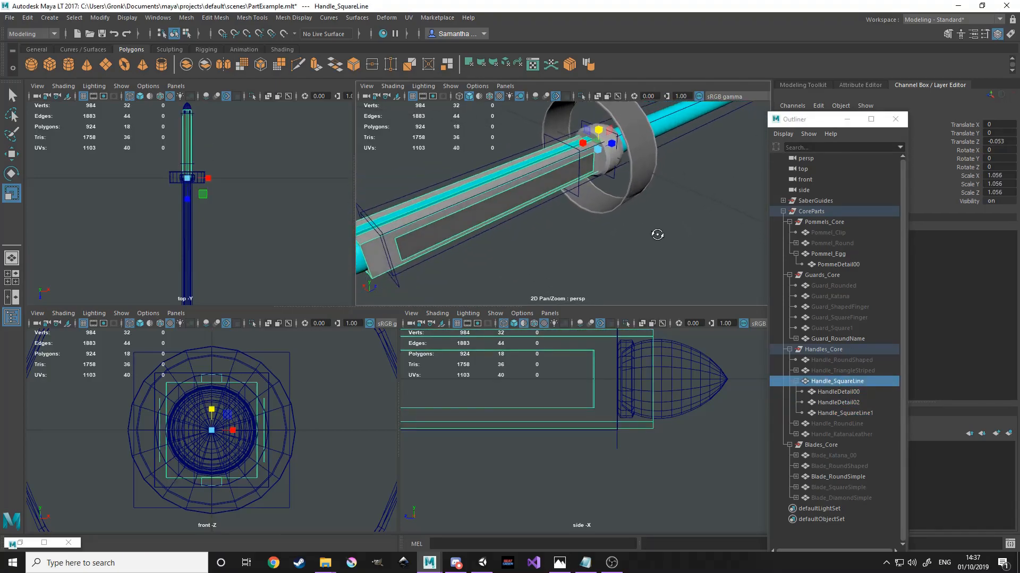
click(837, 382)
alt+drag(597, 145, 639, 178)
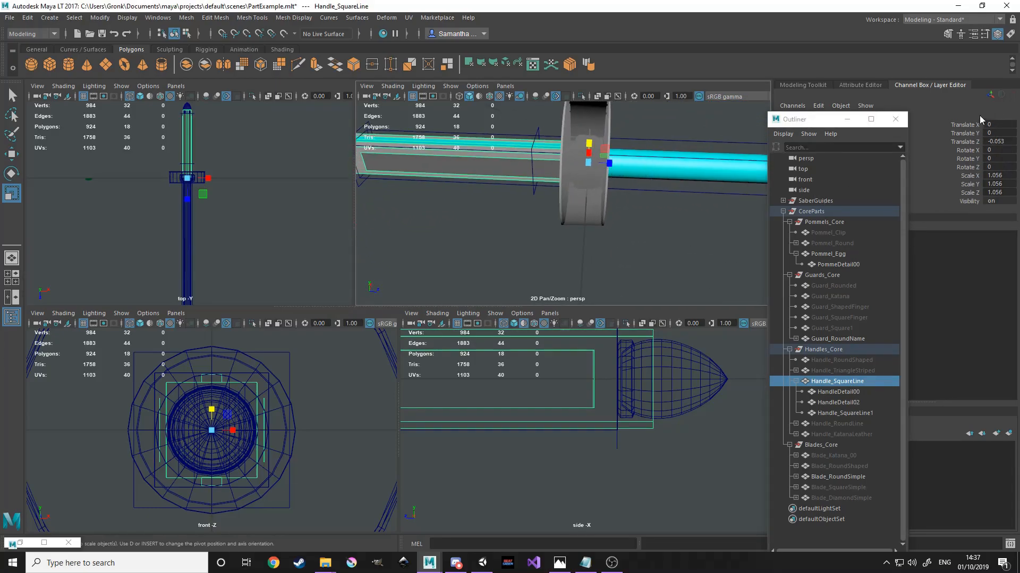
Move the Outliner clear of the channel values and freeze all transforms on Handle_SquareLine.
drag(811, 125, 736, 146)
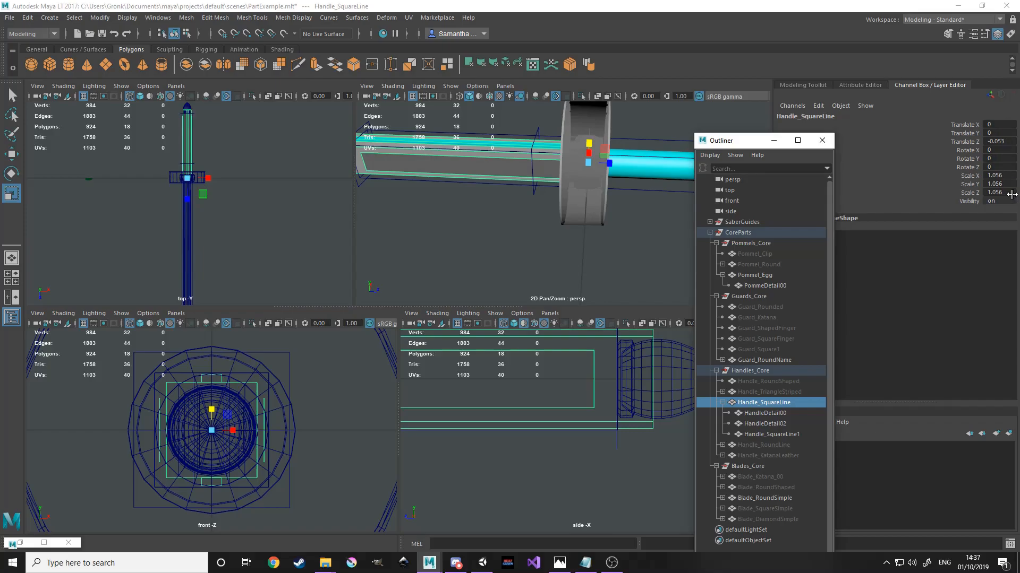
click(791, 106)
mouse_move(845, 287)
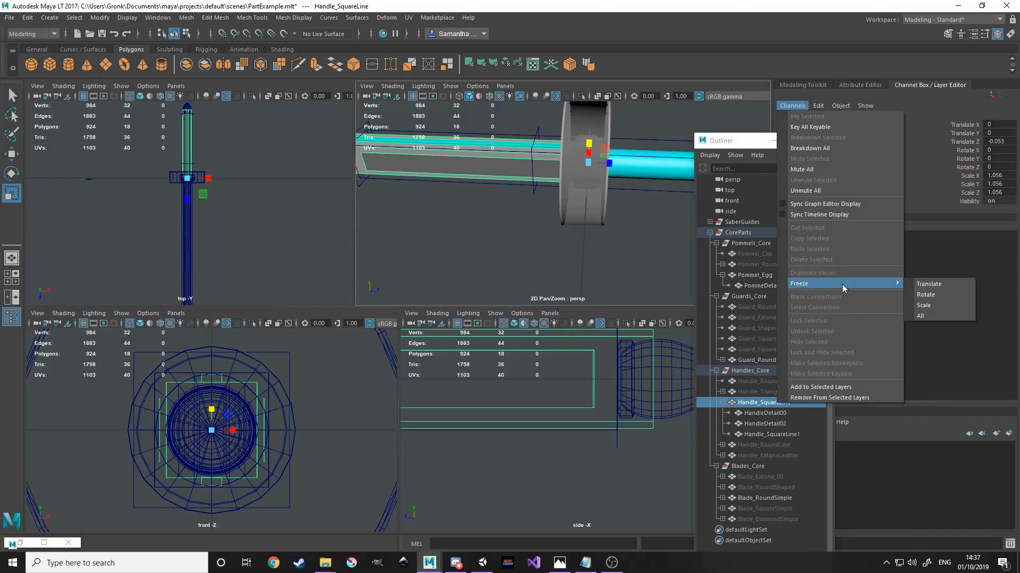
click(941, 315)
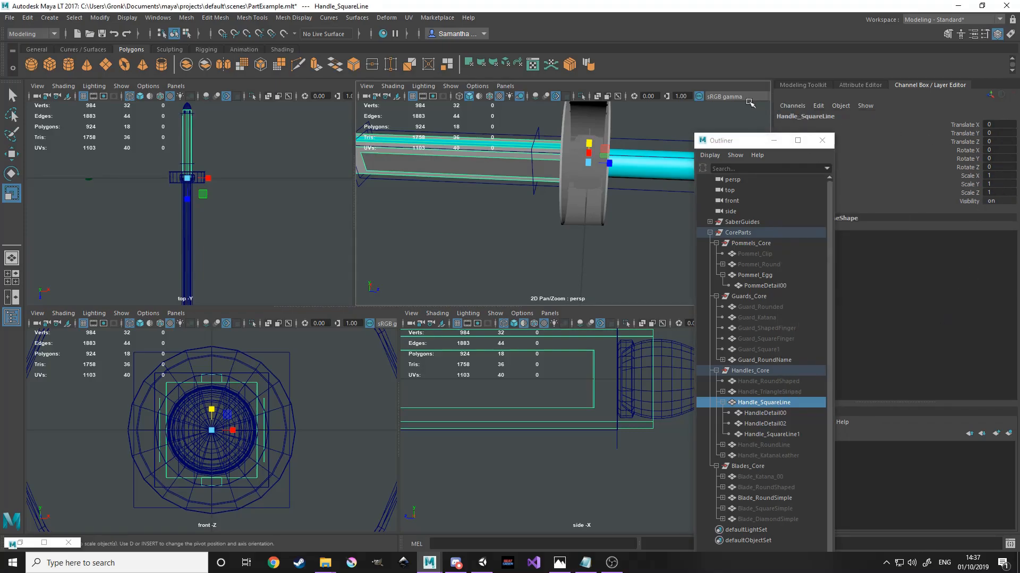
Delete the construction history of Handle_SquareLine, clear the selection and view the whole saber.
click(27, 18)
mouse_move(66, 142)
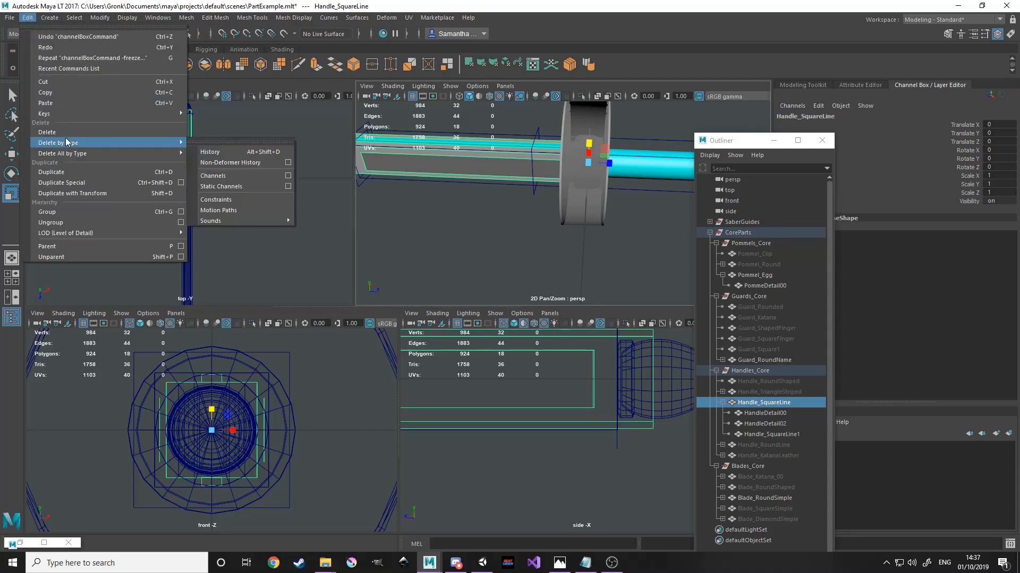
click(231, 158)
alt+drag(535, 185, 584, 185)
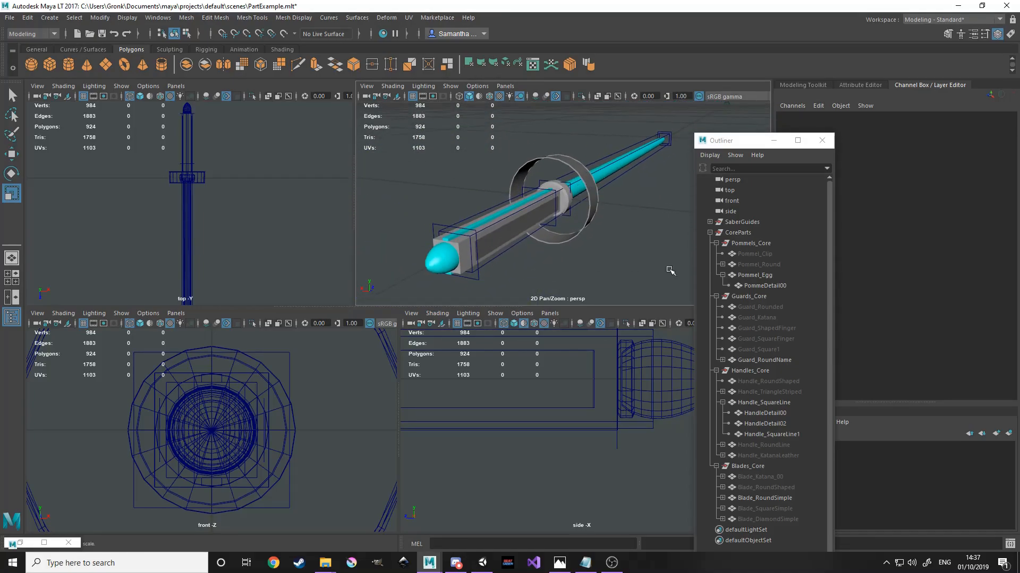
Switch to the SaberForge project in Unity and select the saber's Blade_RoundSimple part in the scene.
click(482, 562)
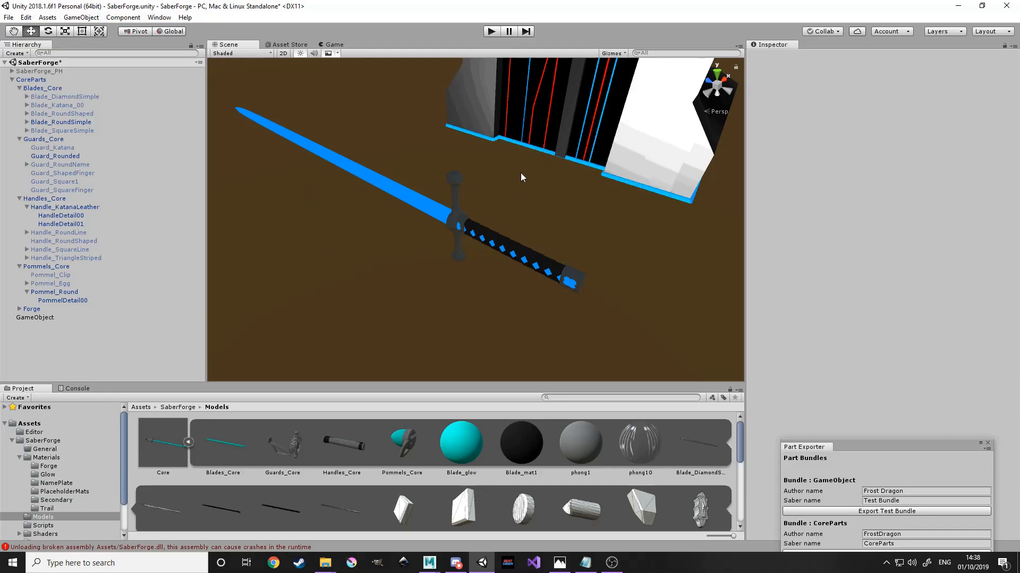
alt+drag(406, 264, 453, 244)
scroll(453, 244, down, 3)
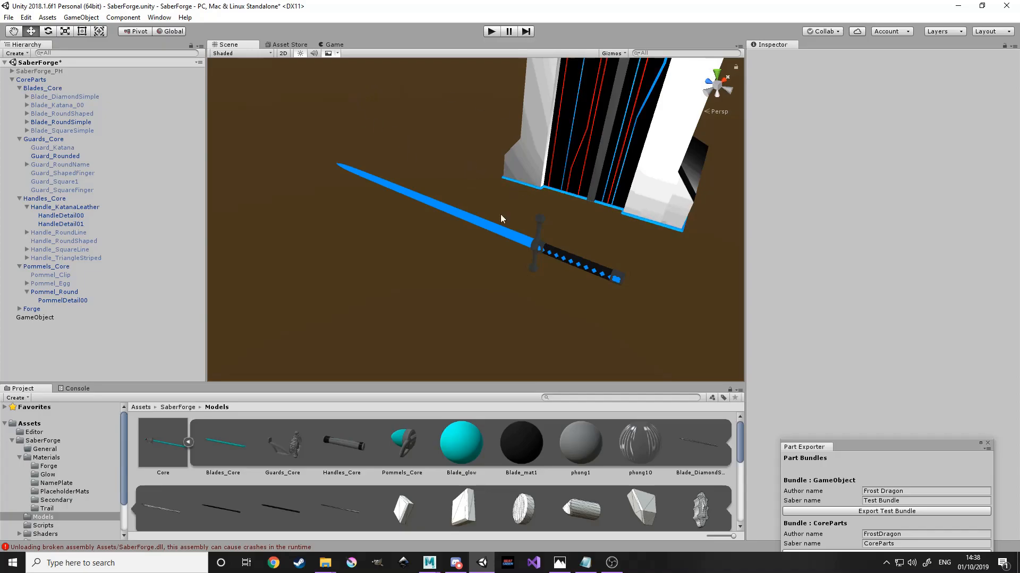
click(541, 242)
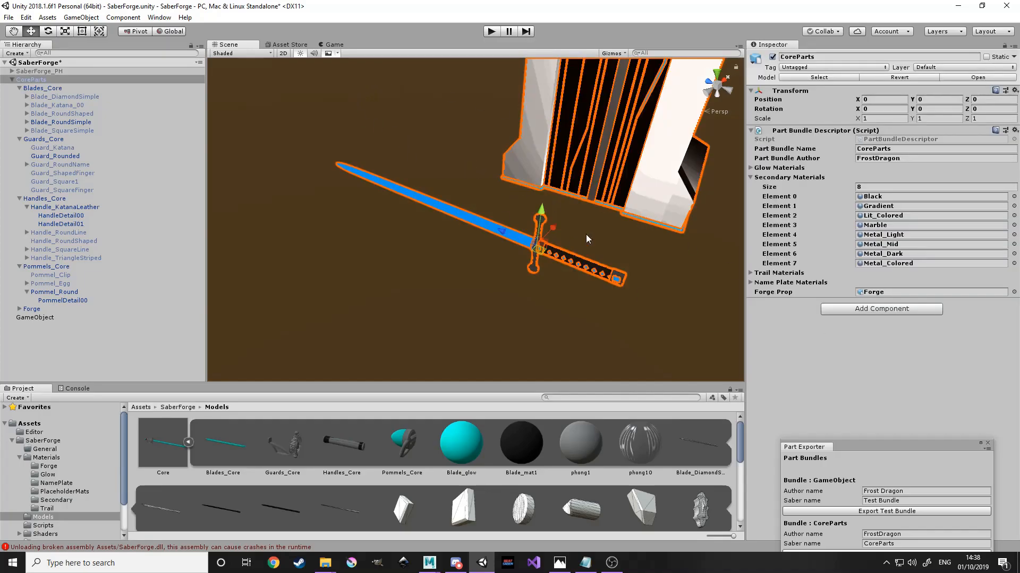
click(471, 220)
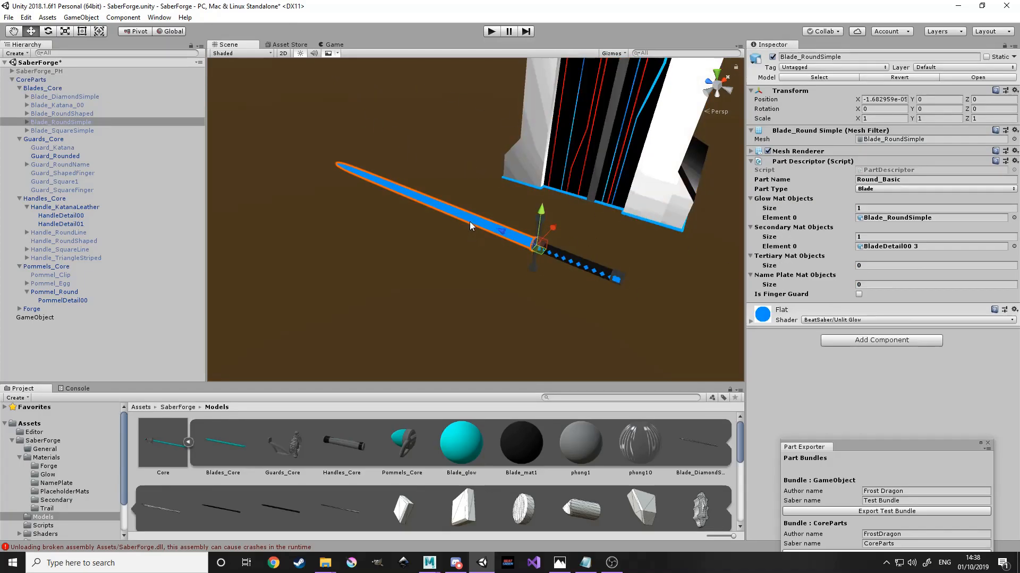
Select the CoreParts object to view its Part Bundle Descriptor, and collapse and re-expand its hierarchy.
click(35, 80)
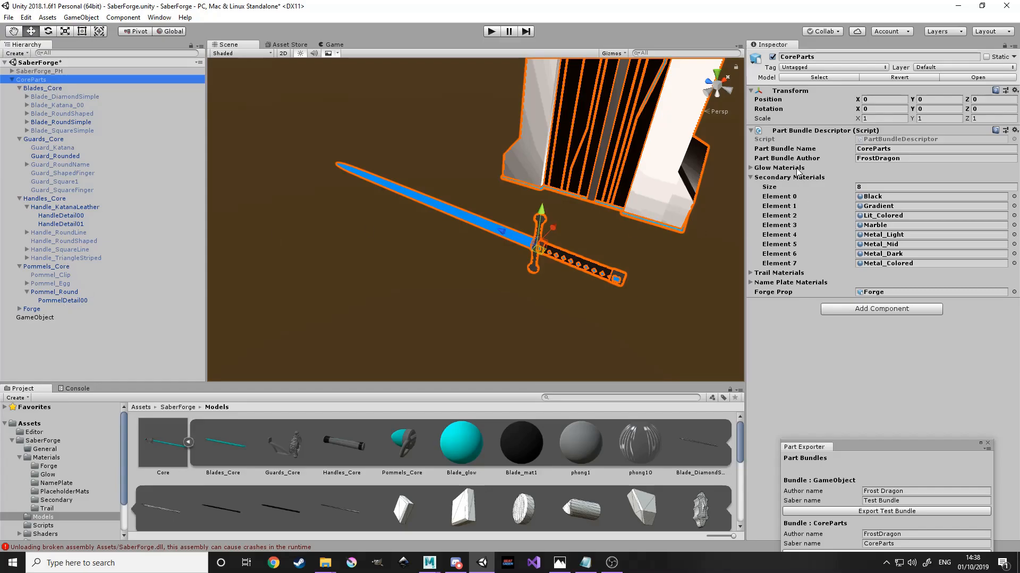
click(13, 80)
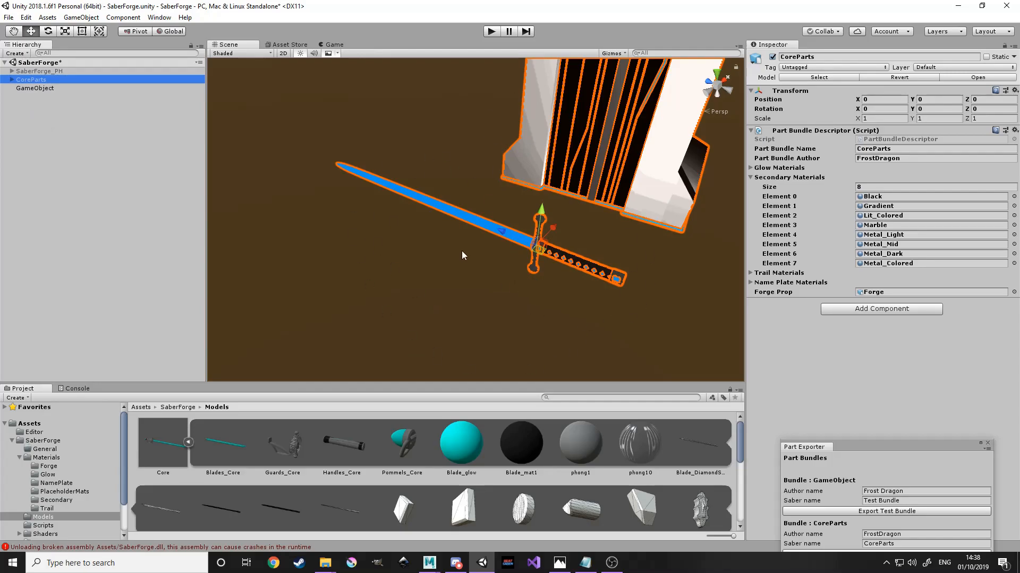
alt+drag(449, 237, 434, 255)
click(12, 80)
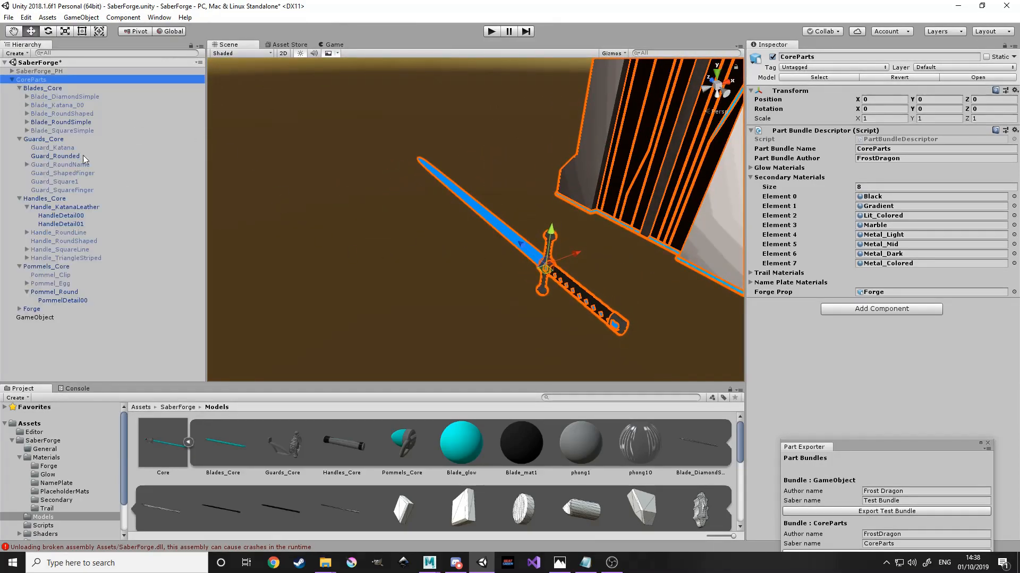
Select Blades_Core and collapse the Blades_Core, Guards_Core, Handles_Core and Pommels_Core groups under CoreParts.
click(43, 88)
click(20, 88)
click(20, 97)
click(19, 105)
click(20, 114)
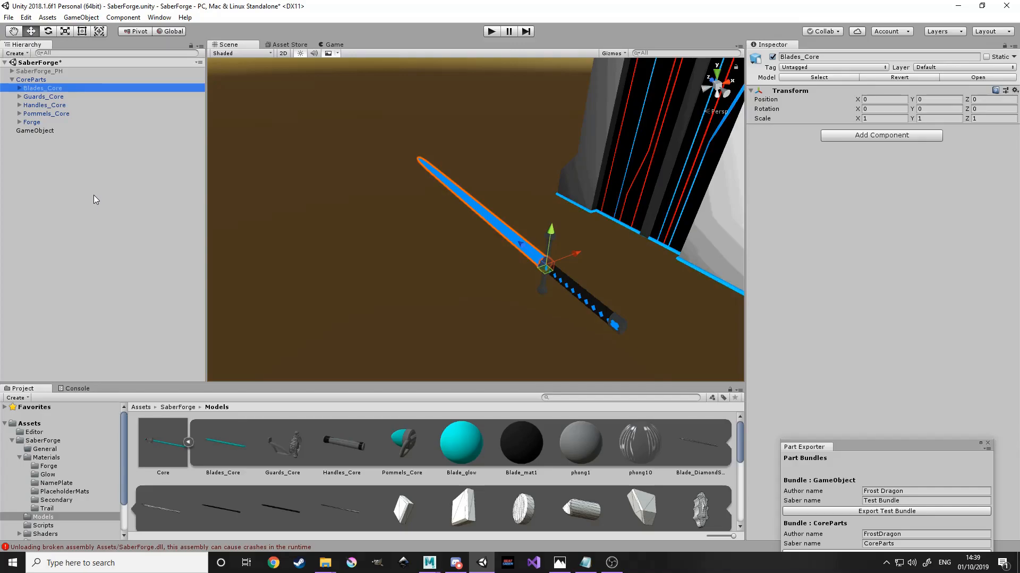
Select CoreParts, then collapse and reopen the Secondary Materials list of its Part Bundle Descriptor.
click(32, 80)
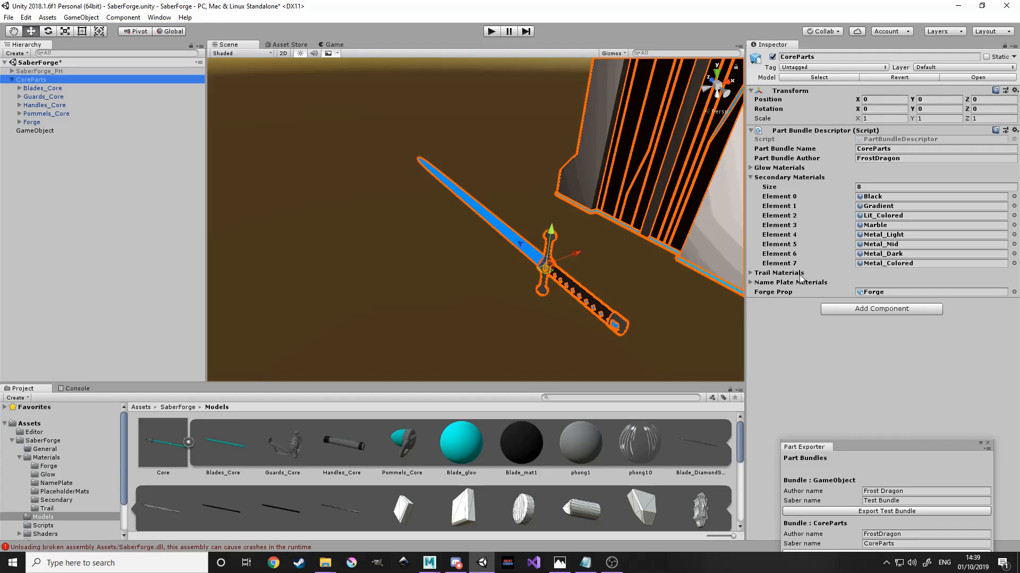
click(770, 177)
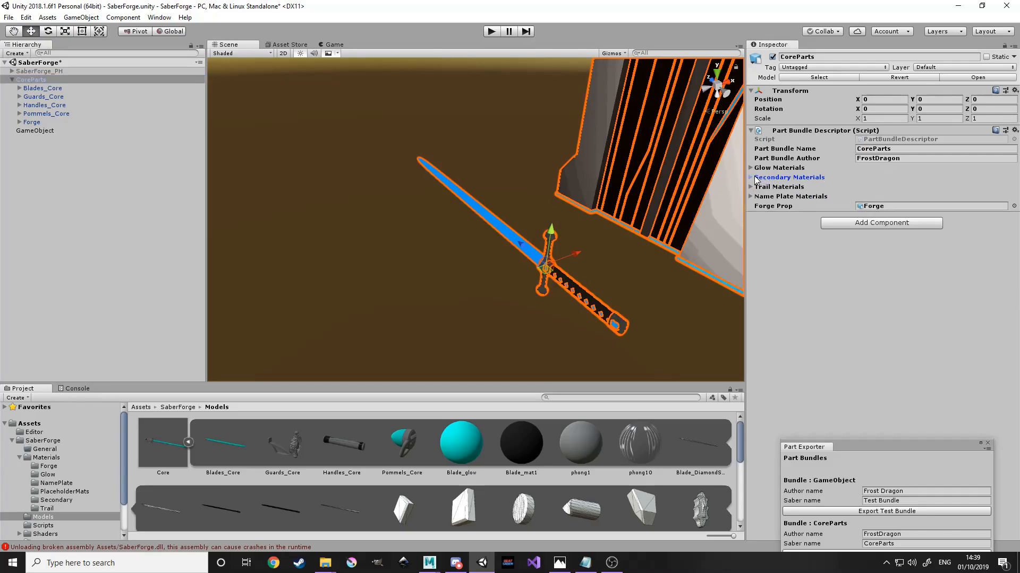
click(752, 178)
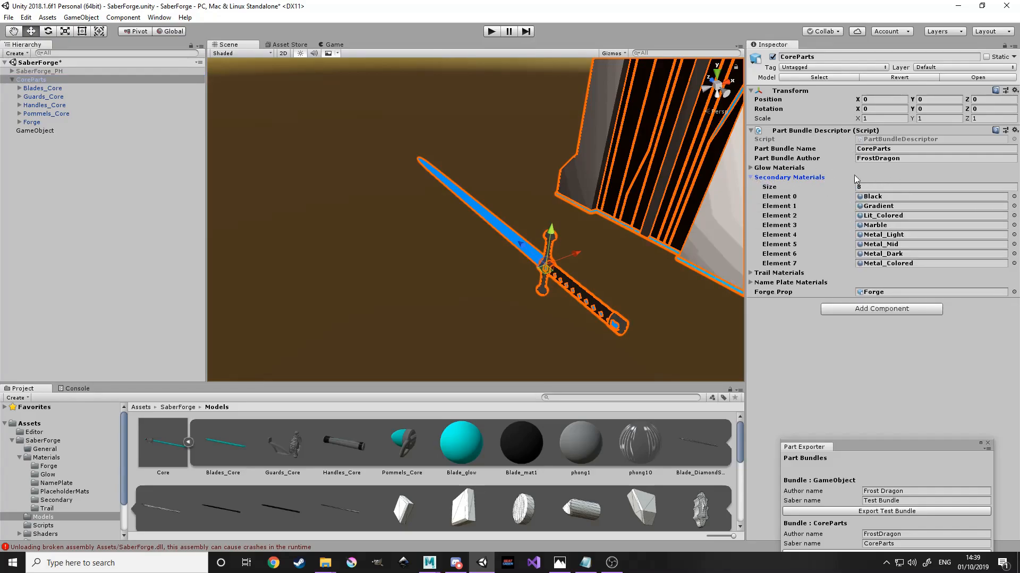
Review the blades inside Blades_Core, collapse the group again and highlight the CoreParts bundle's Part Bundle Name.
click(19, 89)
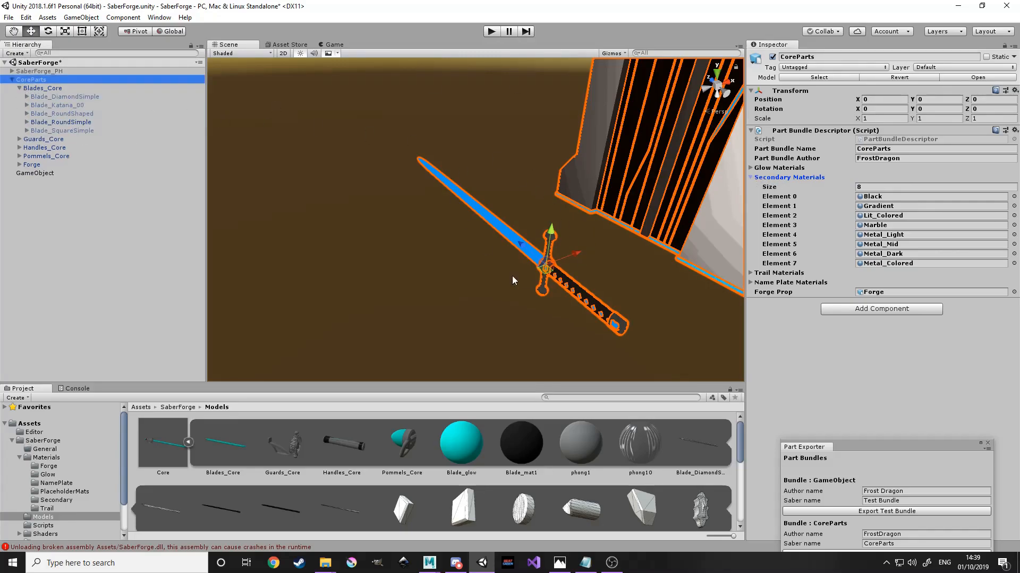
click(19, 89)
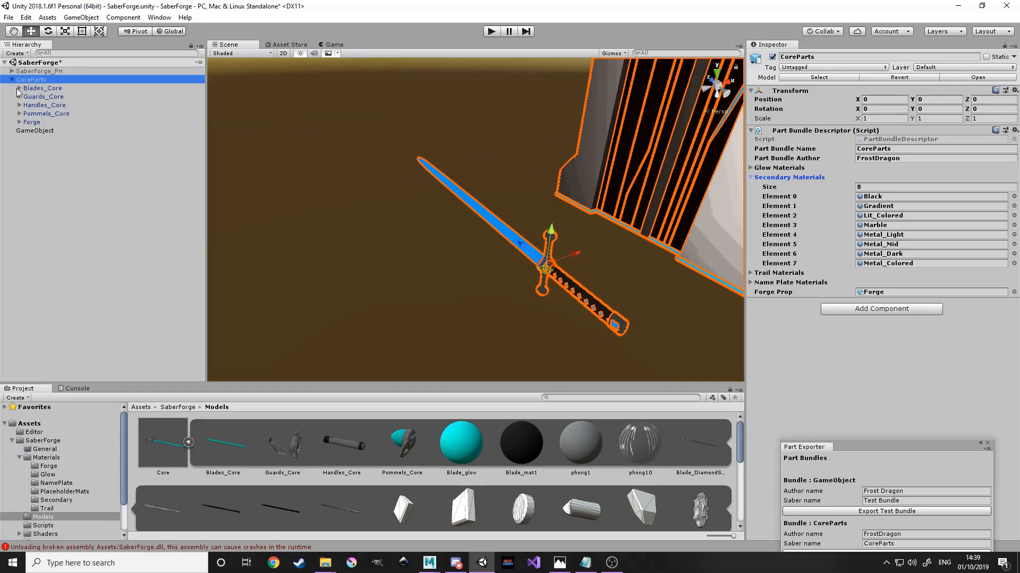
click(19, 89)
click(20, 89)
click(19, 88)
click(19, 88)
click(903, 148)
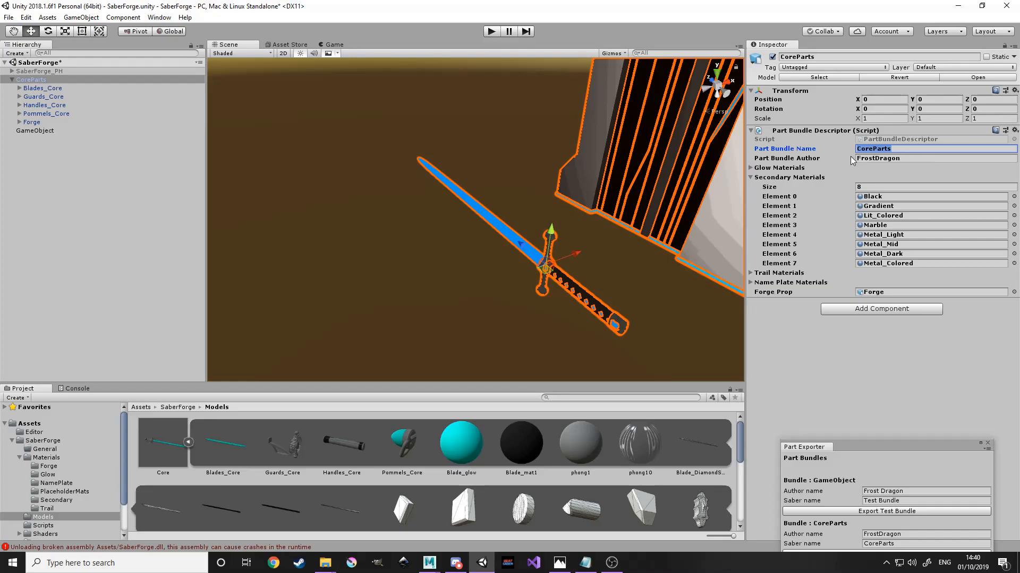
Inspect the Part Descriptor settings of Blade_RoundSimple, then collapse Blades_Core and reselect CoreParts.
click(19, 88)
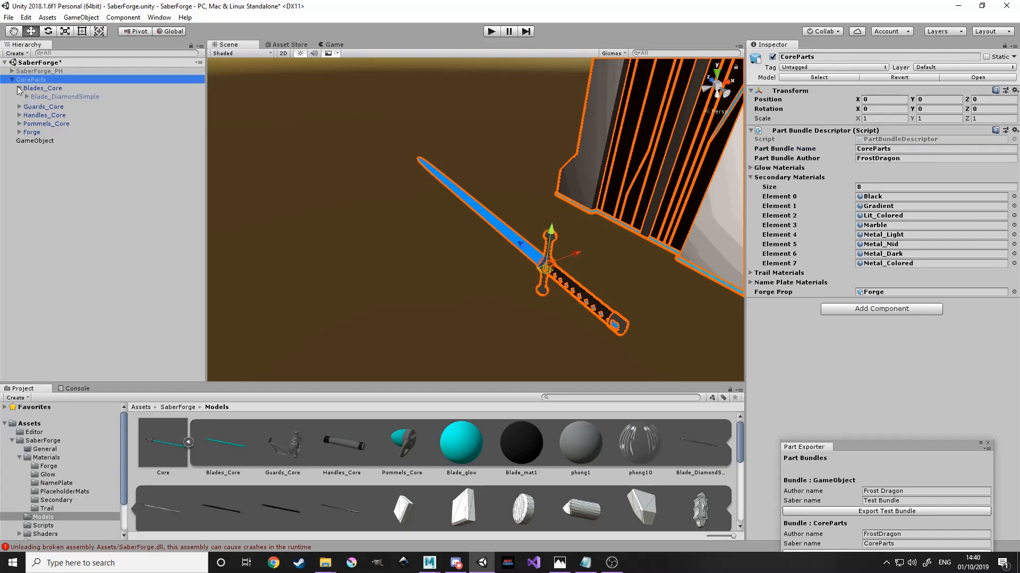
click(73, 123)
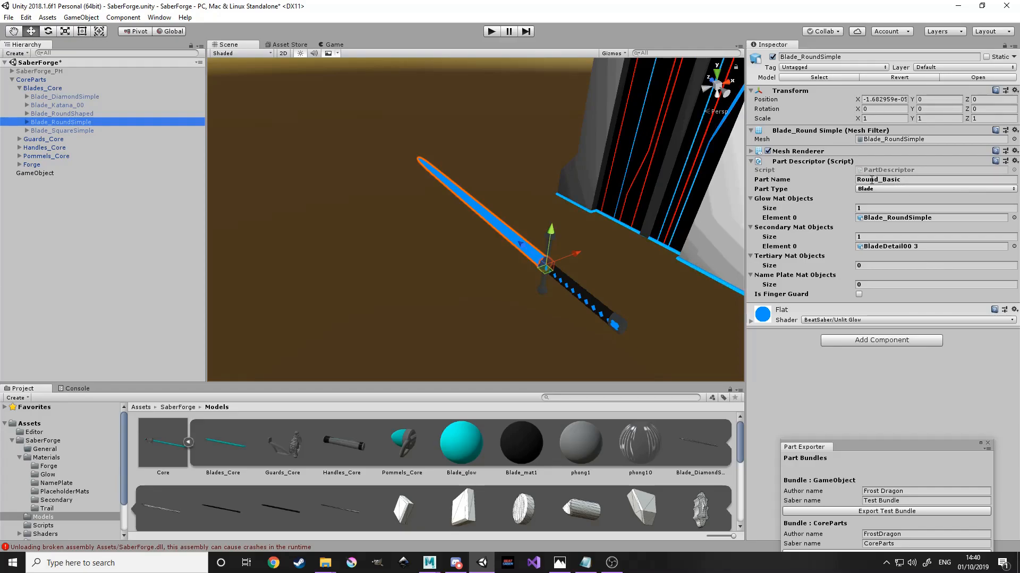
click(20, 88)
click(29, 79)
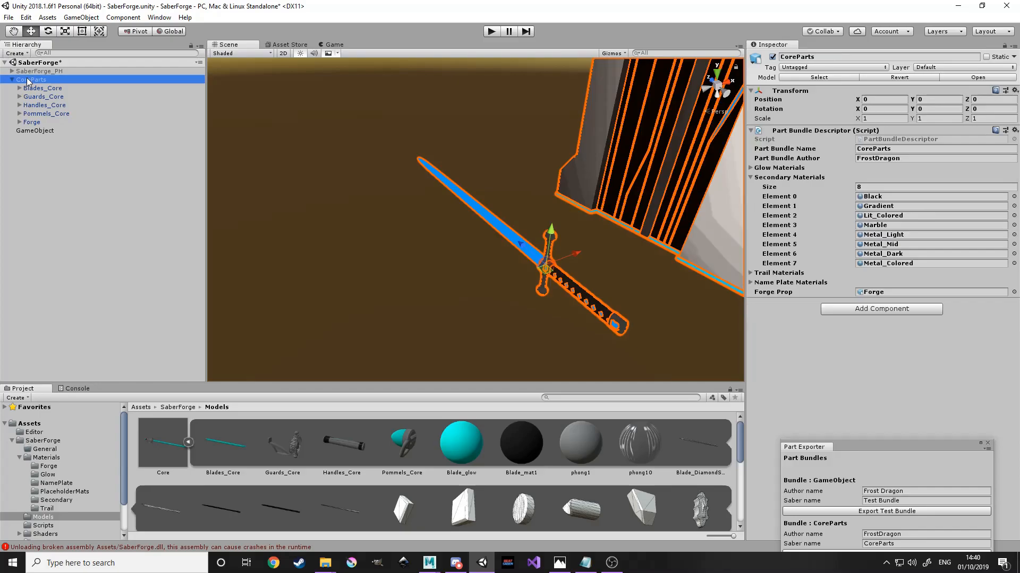
Collapse the Secondary Materials list of CoreParts and show its Glow Materials entries.
click(752, 178)
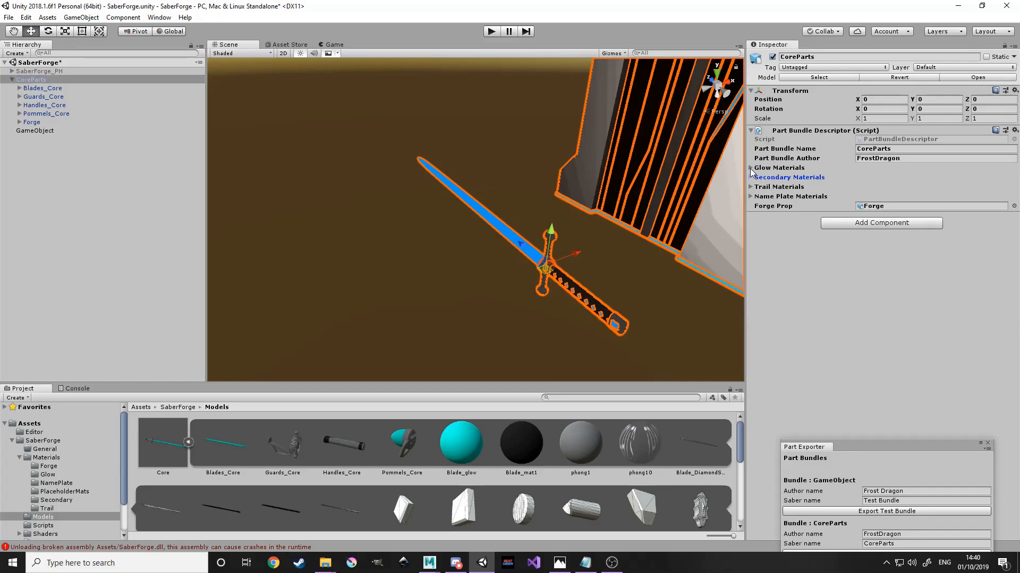
click(752, 168)
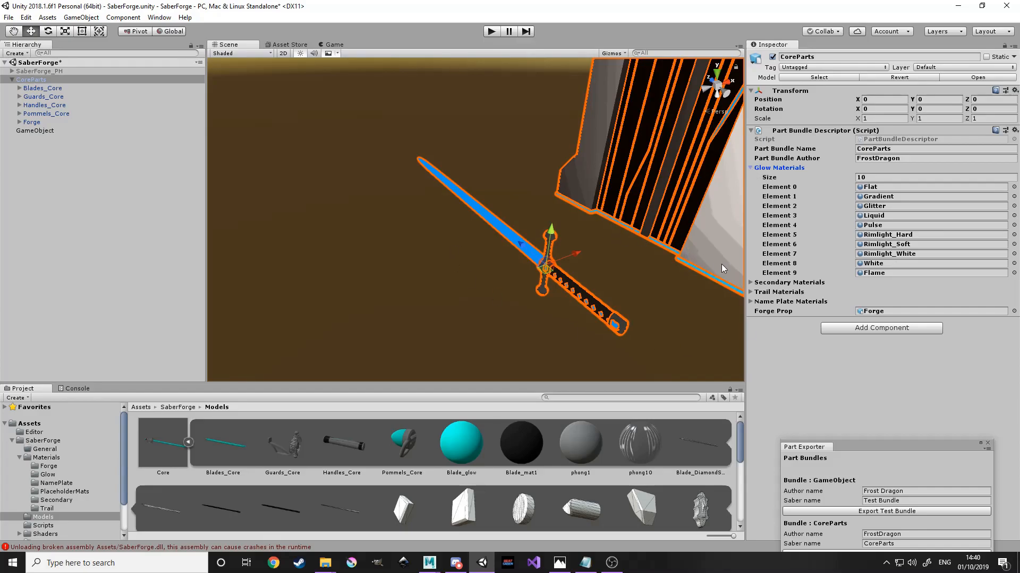
click(751, 168)
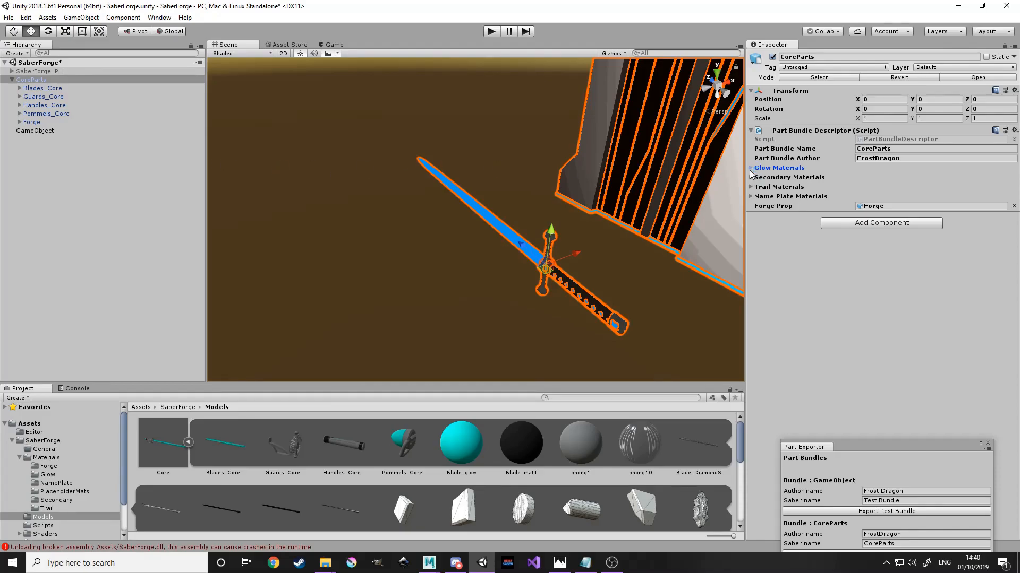
click(754, 170)
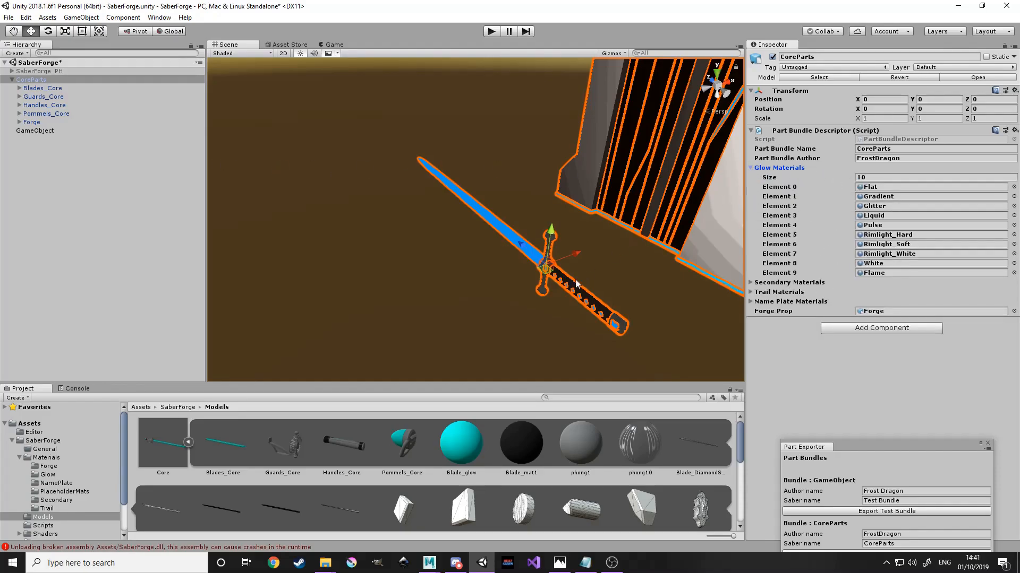
Open the Glow folder in the SaberForge Materials and apply the Liquid material to the sword's blade.
alt+drag(612, 277, 699, 241)
scroll(643, 278, up, 6)
middle_drag(641, 278, 559, 230)
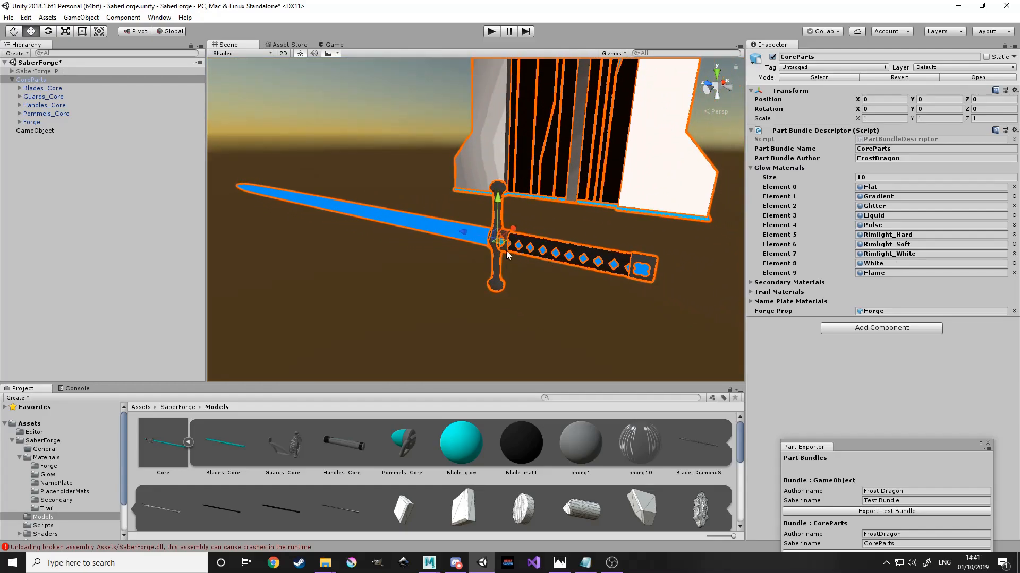
click(444, 266)
click(450, 232)
click(46, 457)
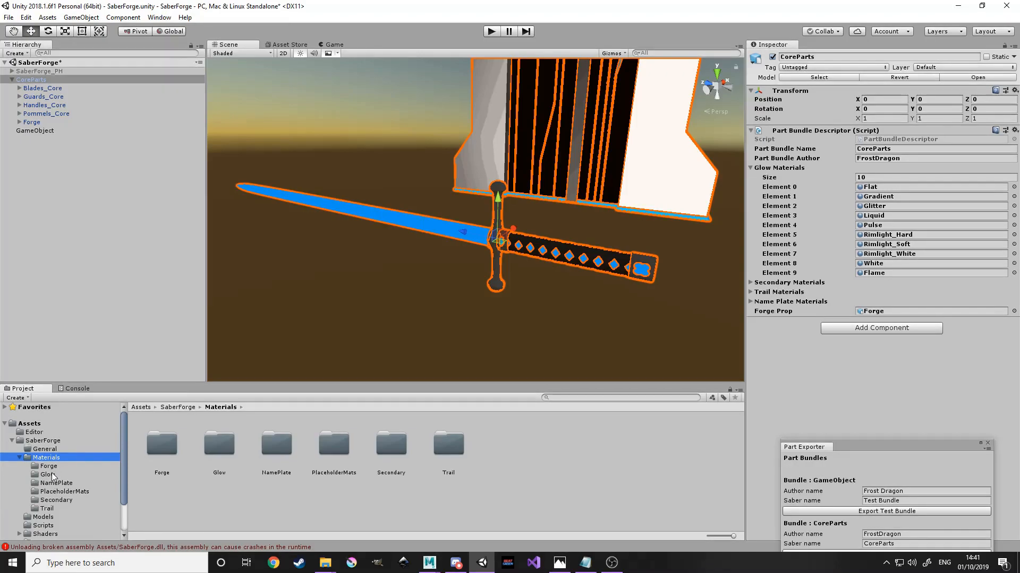
click(52, 474)
drag(399, 447, 403, 230)
middle_drag(403, 230, 468, 320)
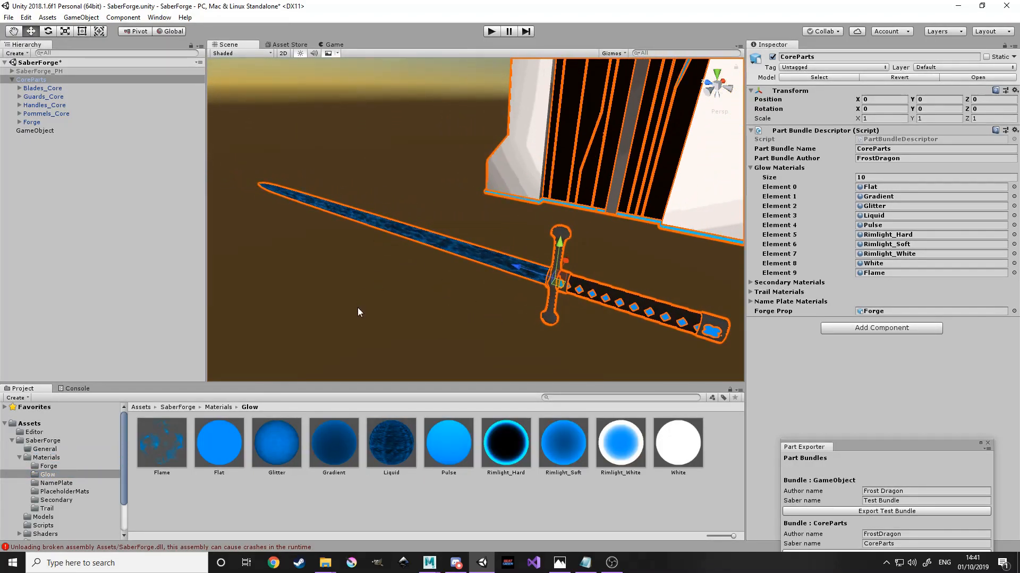
Apply the Rimlight_Hard glow material to the blade and check how it looks from different angles.
drag(505, 444, 441, 244)
alt+drag(284, 260, 417, 264)
middle_drag(417, 264, 405, 259)
alt+drag(406, 259, 463, 242)
scroll(463, 242, down, 2)
middle_drag(521, 255, 493, 253)
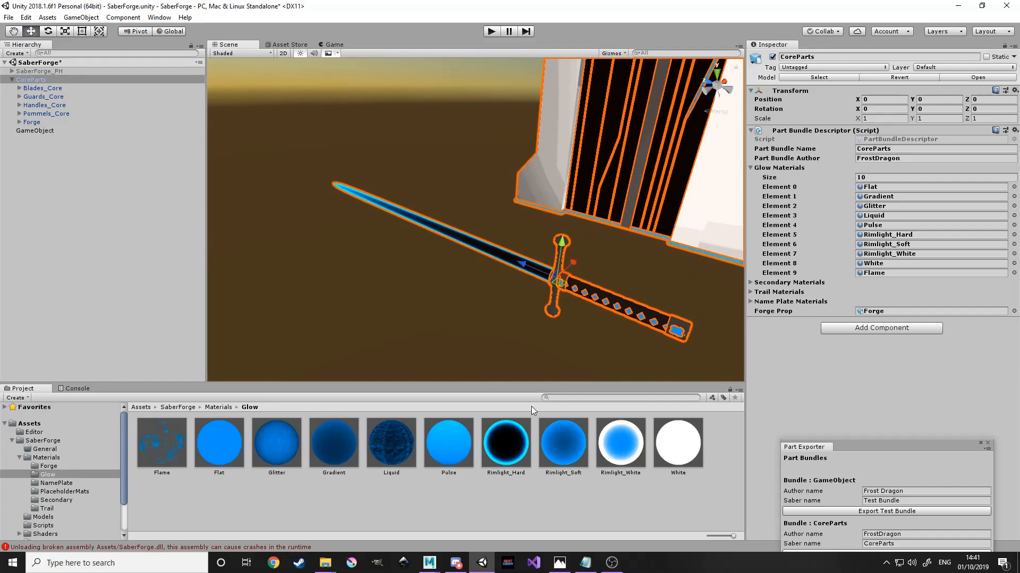
Reapply the Liquid glow material to the sword's blade and examine its pattern up close.
click(397, 442)
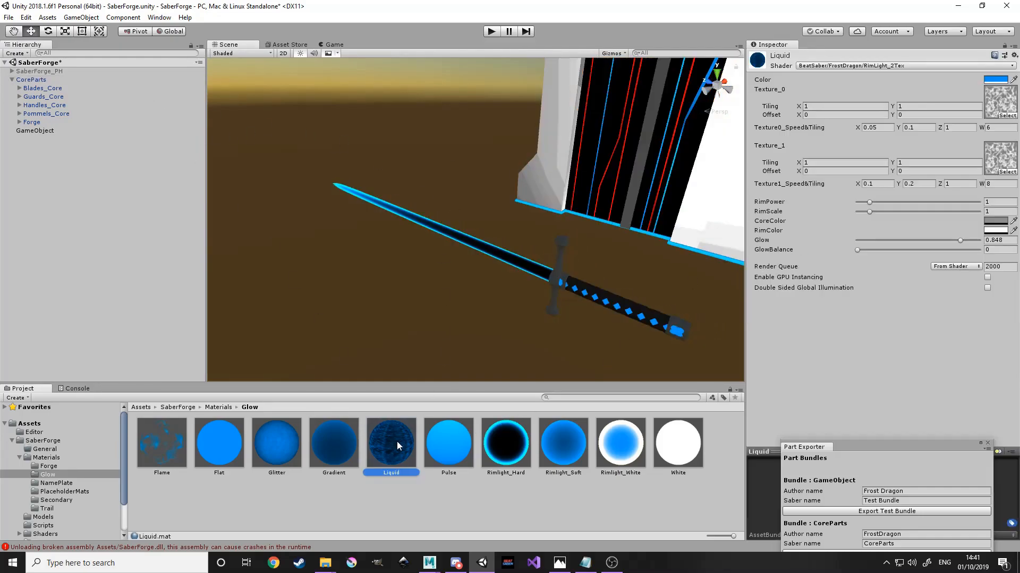
drag(409, 236, 494, 254)
mouse_move(503, 211)
alt+mouse_down()
mouse_move(455, 264)
mouse_move(505, 189)
mouse_move(518, 219)
alt+mouse_up()
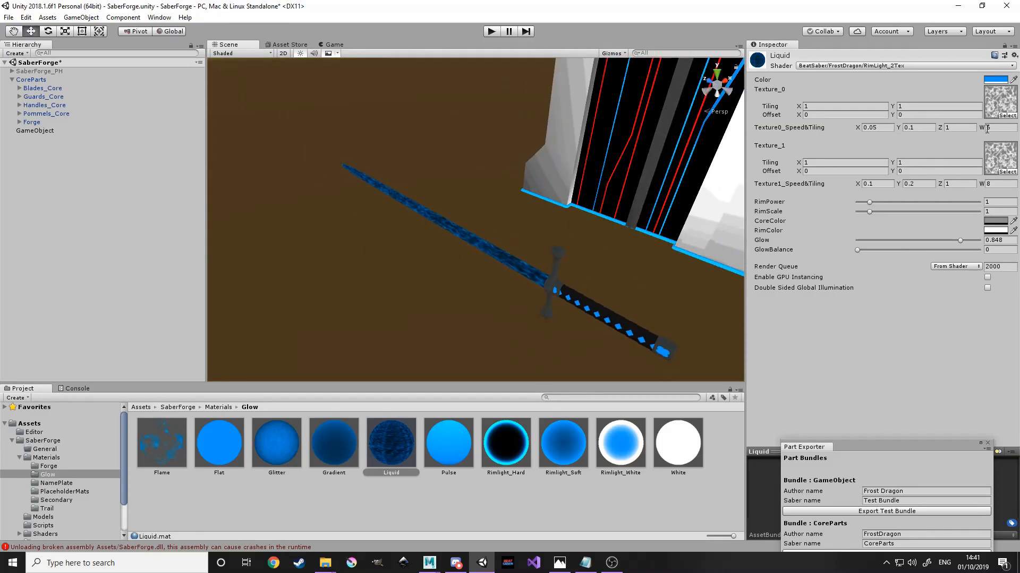
click(484, 279)
scroll(510, 278, up, 3)
alt+drag(514, 269, 501, 303)
In the Liquid material, set the W values of Texture0_Speed&Tiling and Texture1_Speed&Tiling to 1.
click(399, 436)
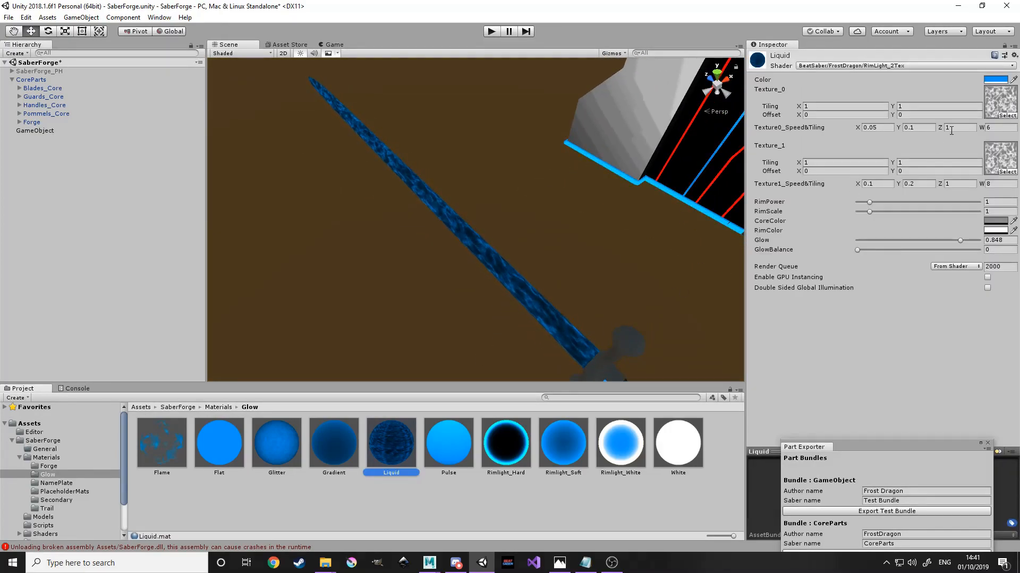
alt+drag(505, 266, 481, 199)
click(994, 128)
text(1)
click(997, 183)
text(1)
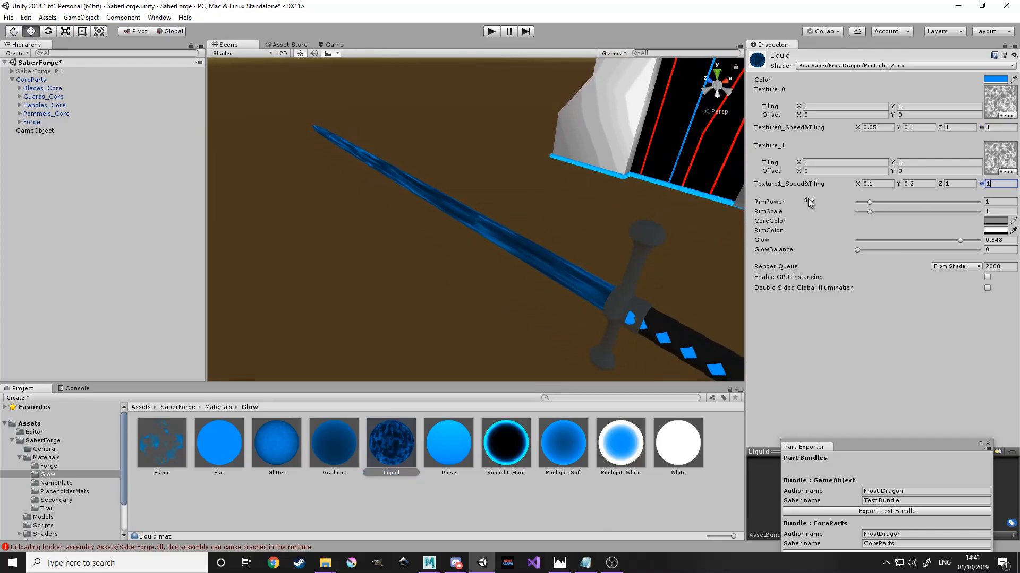
Undo both W tiling changes on the Liquid material and check the blade again.
key(ctrl+z)
key(ctrl+z)
mouse_move(435, 253)
alt+mouse_down()
mouse_move(446, 237)
mouse_move(430, 266)
alt+mouse_up()
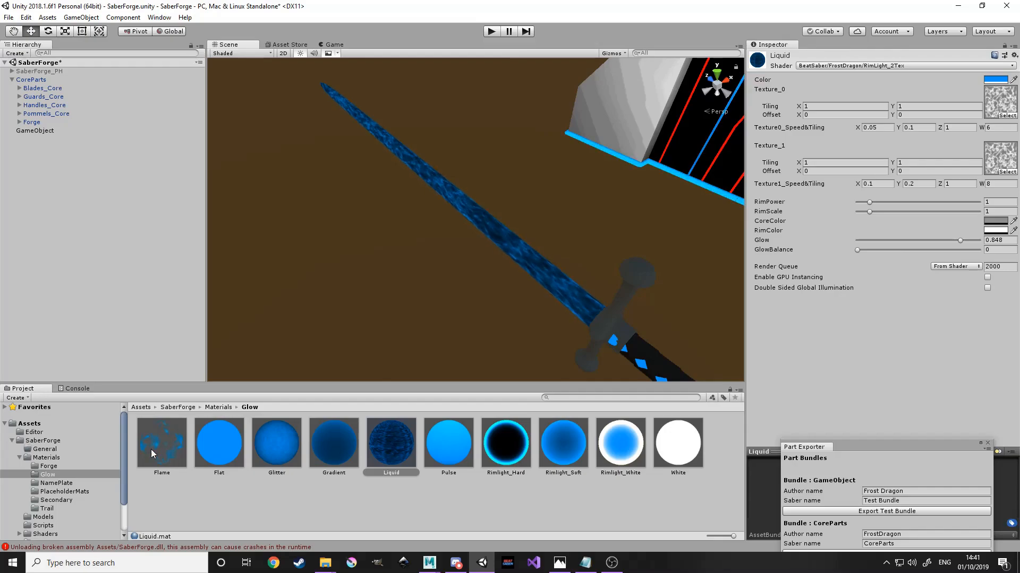
alt+drag(594, 249, 515, 225)
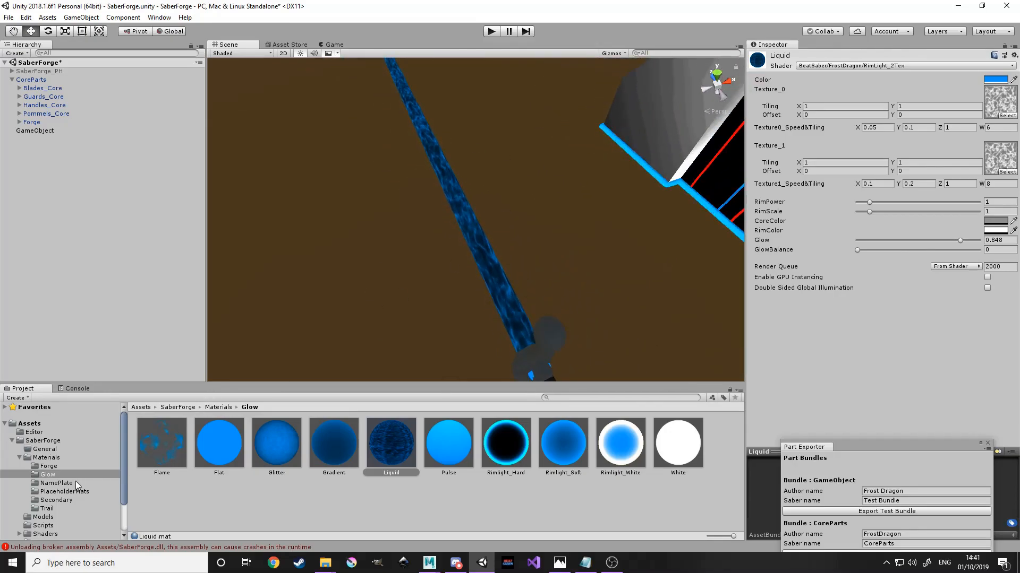
Select CoreParts, collapse its Glow Materials list and show its Secondary Materials entries.
click(197, 80)
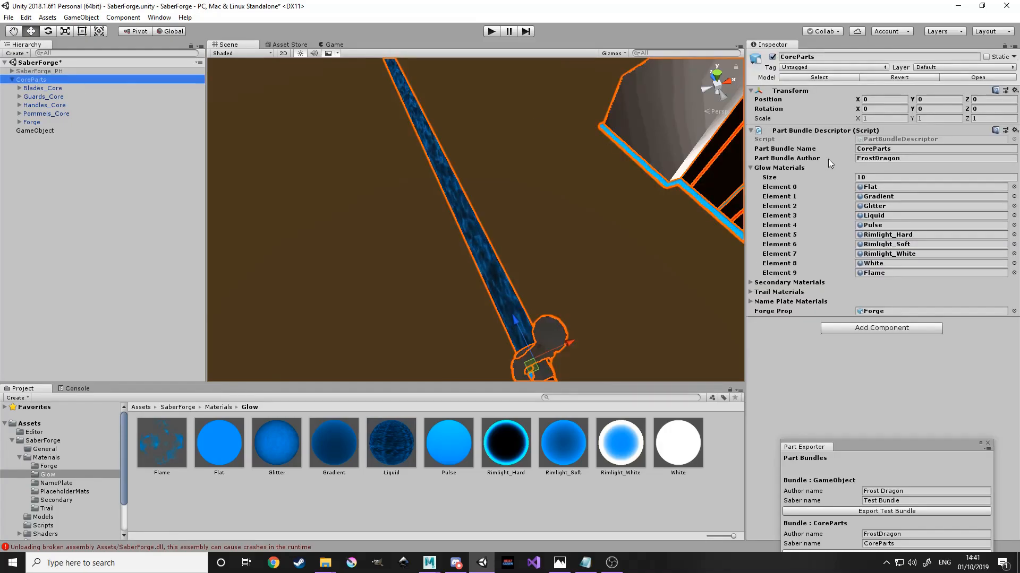
click(750, 168)
click(751, 178)
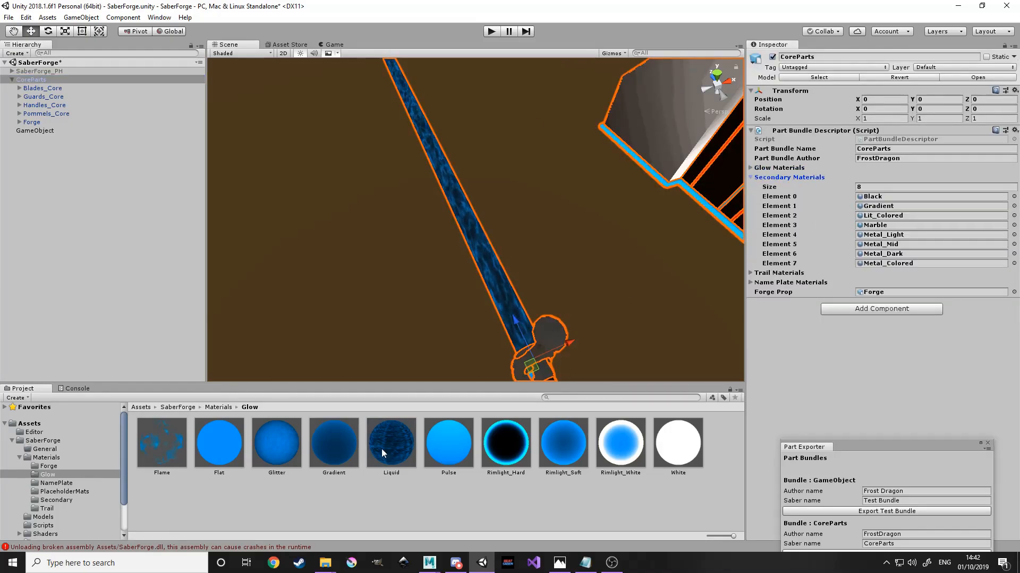
Open the Secondary materials folder and apply the Metal_Dark material to the sword's guard.
click(62, 498)
alt+drag(414, 265, 500, 240)
drag(448, 452, 489, 227)
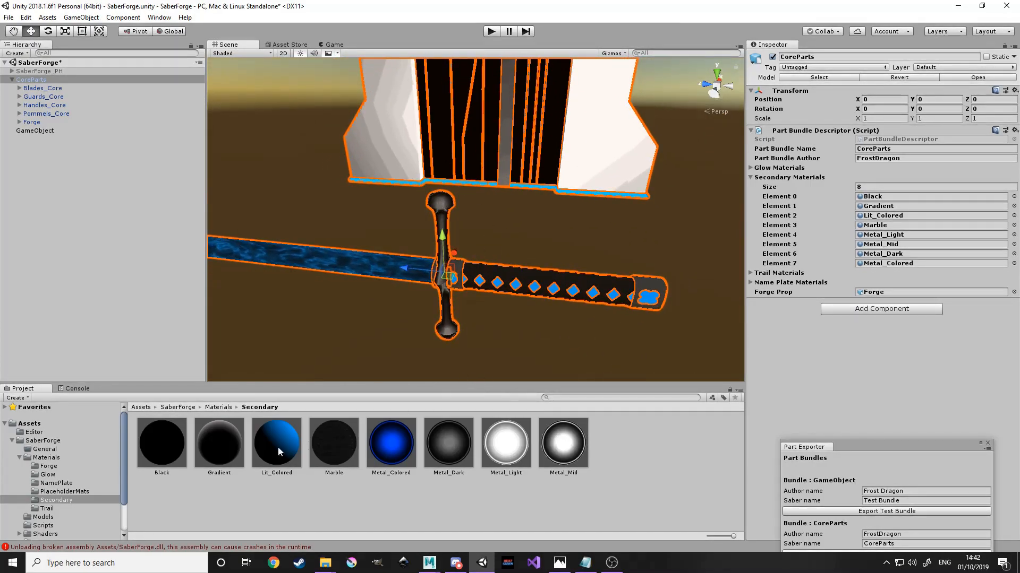
Apply the Black material to the sword's handle and Metal_Dark to its pommel, then clear the selection.
drag(178, 450, 512, 283)
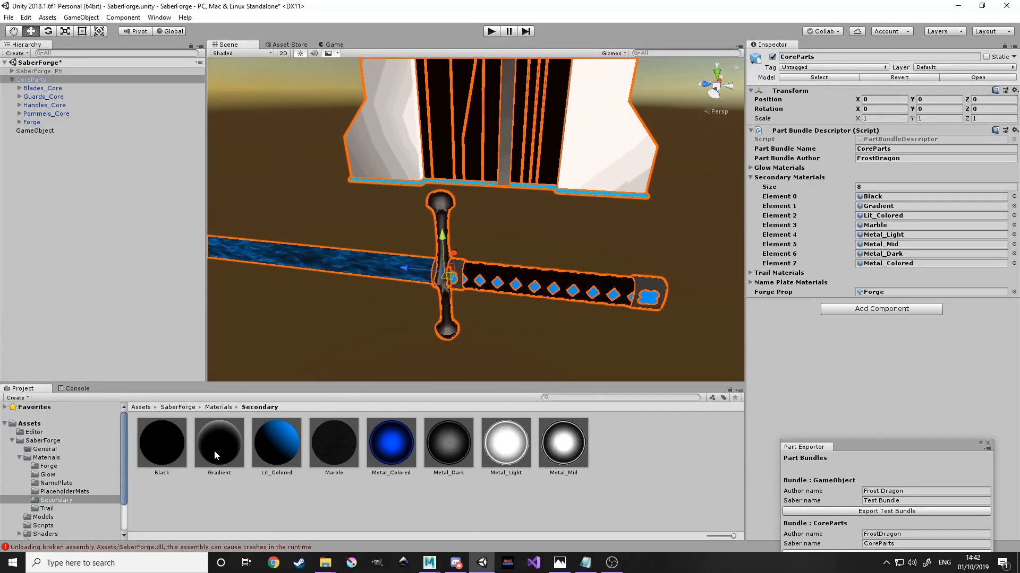
drag(452, 452, 606, 304)
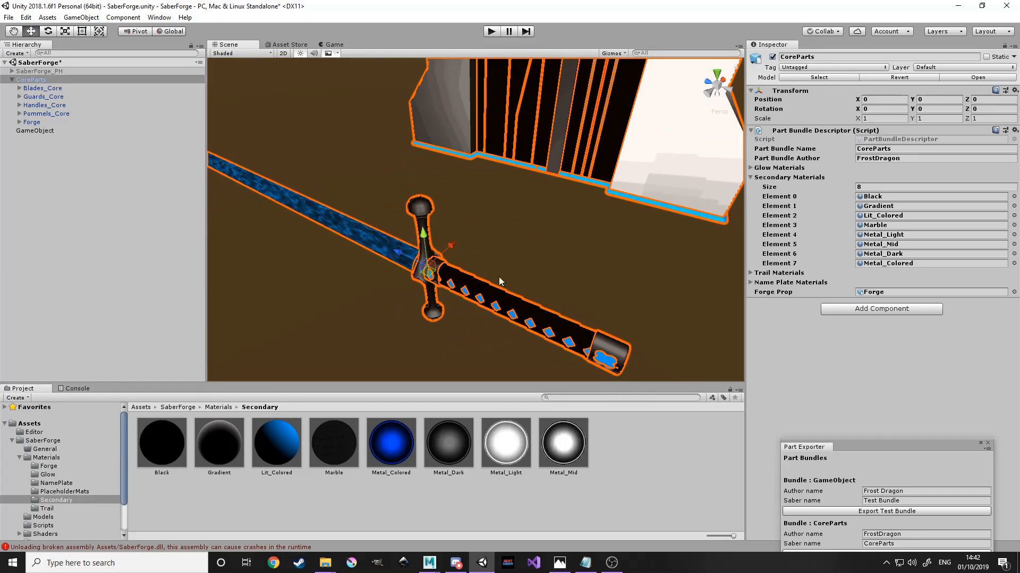
alt+drag(488, 315, 553, 303)
scroll(578, 304, up, 1)
scroll(571, 304, down, 1)
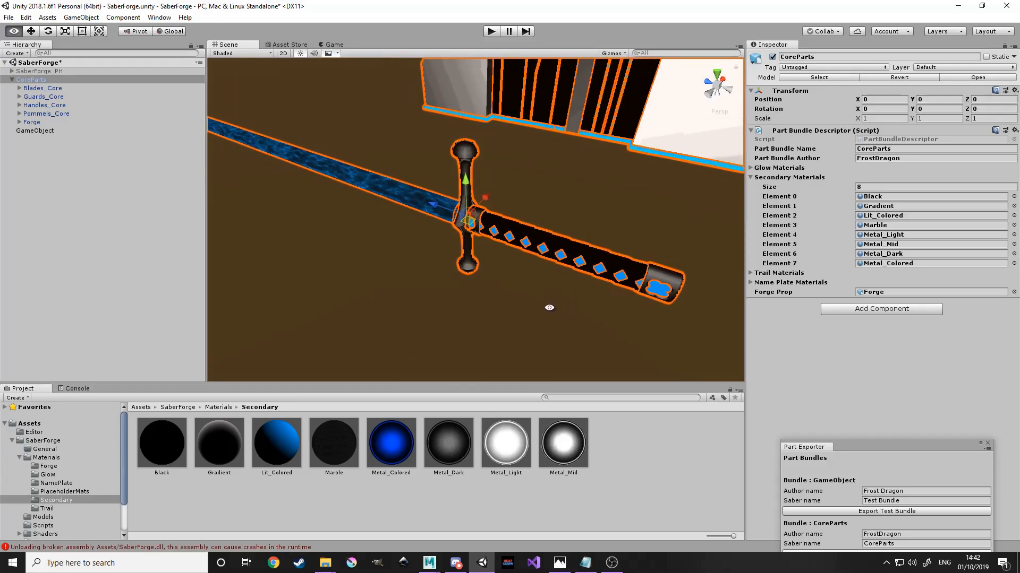
click(552, 303)
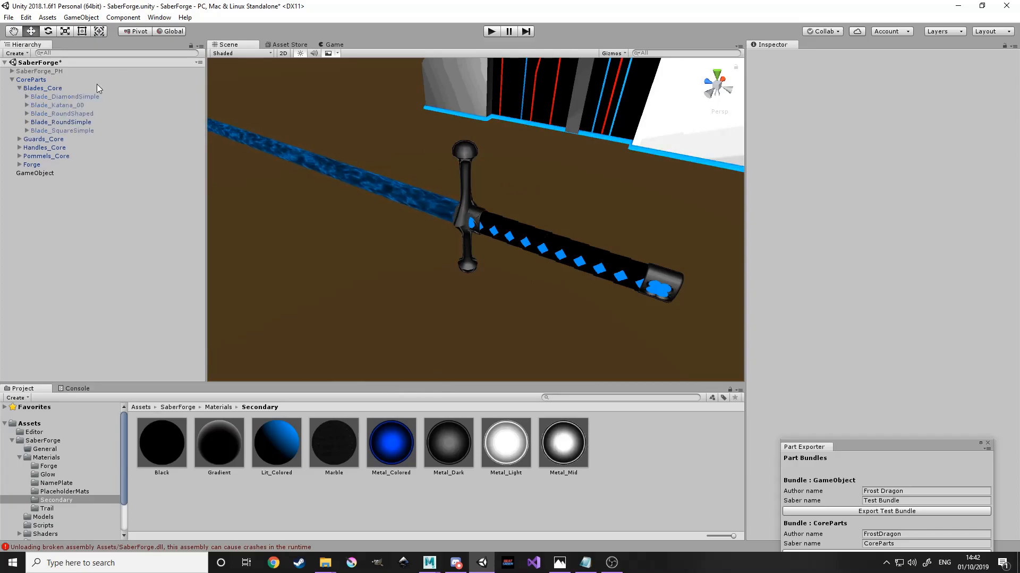
Inspect the material object lists and child object of Blade_RoundSimple, then show the Lit_Colored material's settings.
click(128, 122)
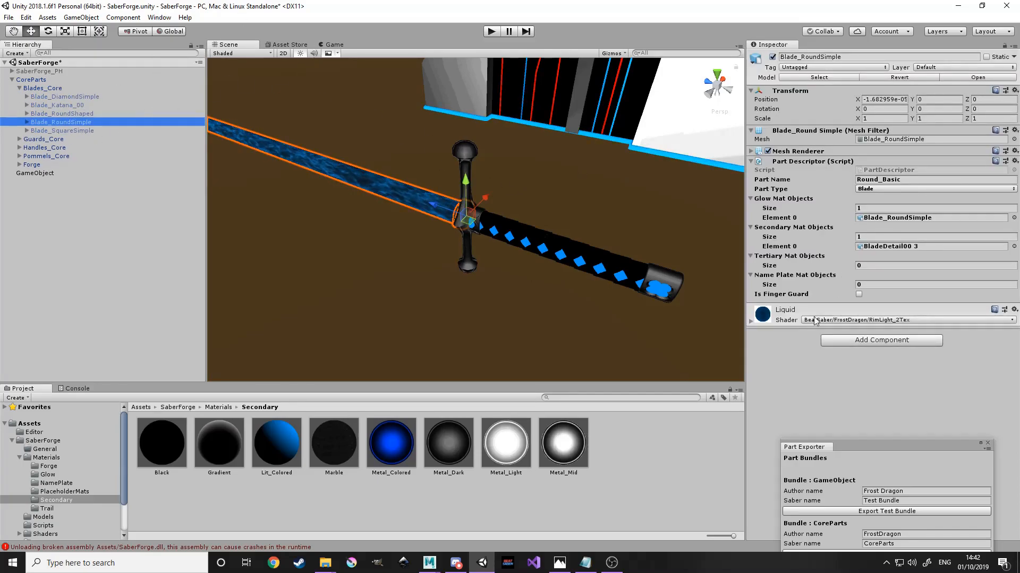
click(25, 121)
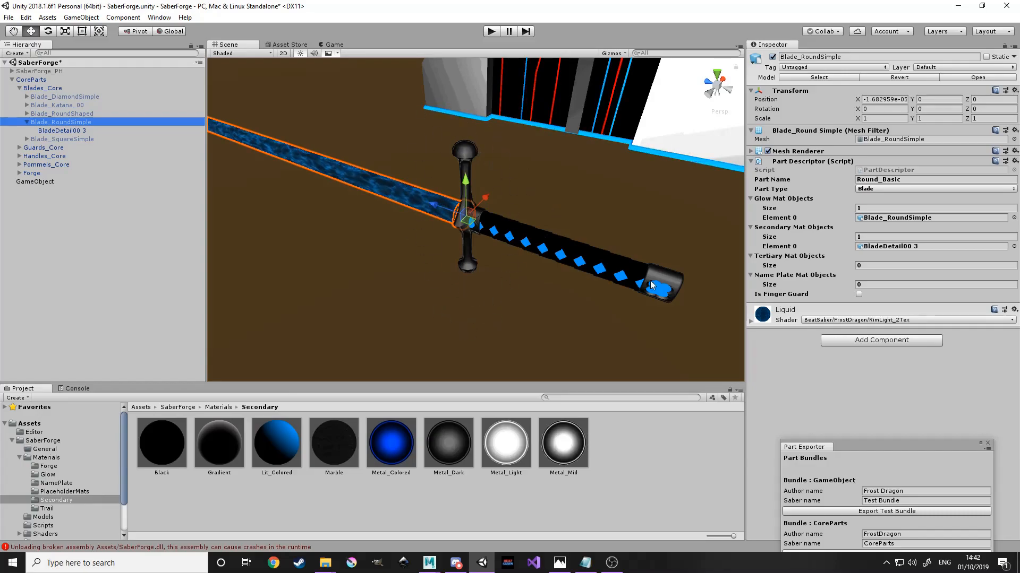
click(282, 450)
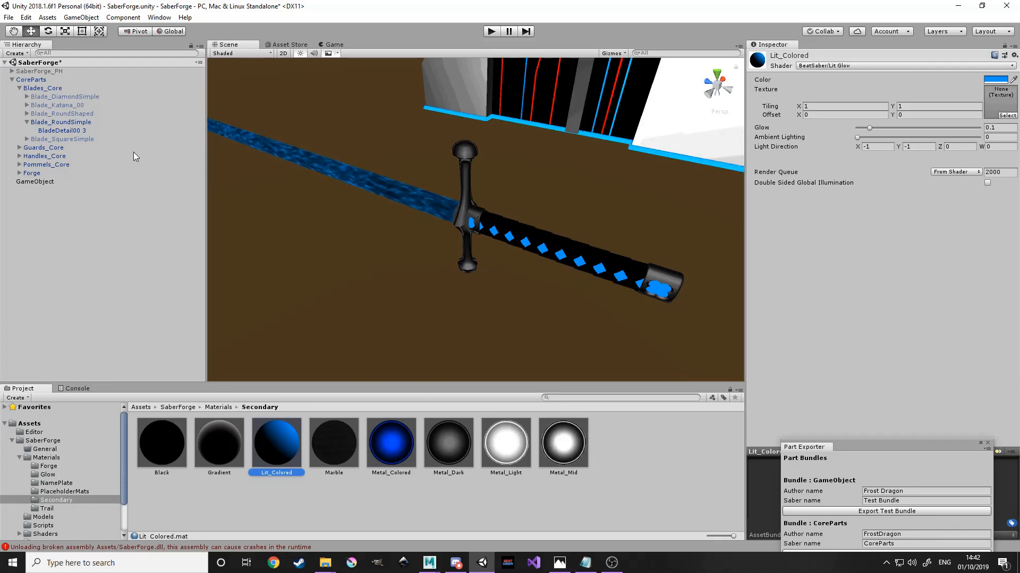
Reselect CoreParts and review its Trail Materials entries, then collapse that list.
click(37, 81)
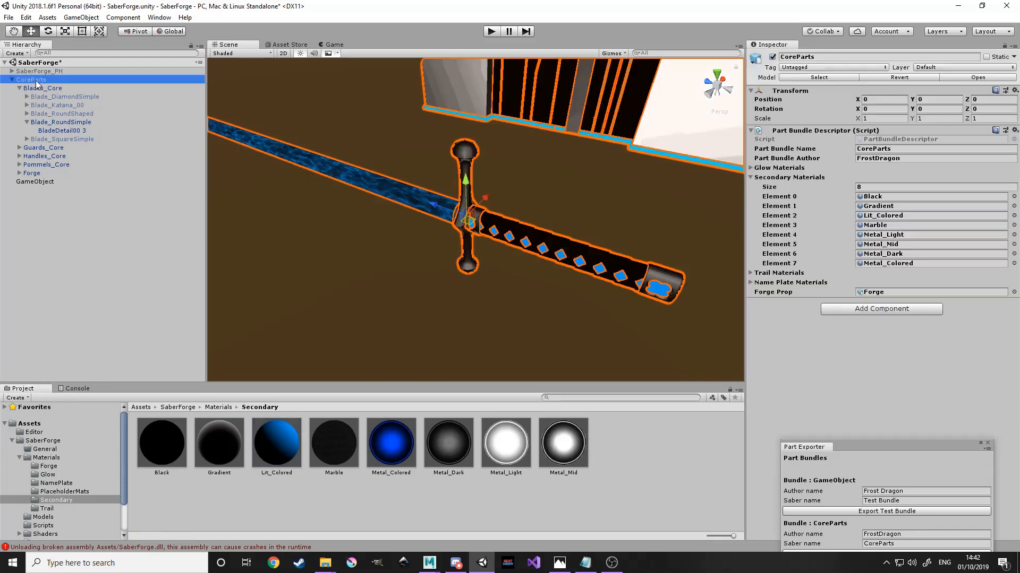
click(752, 273)
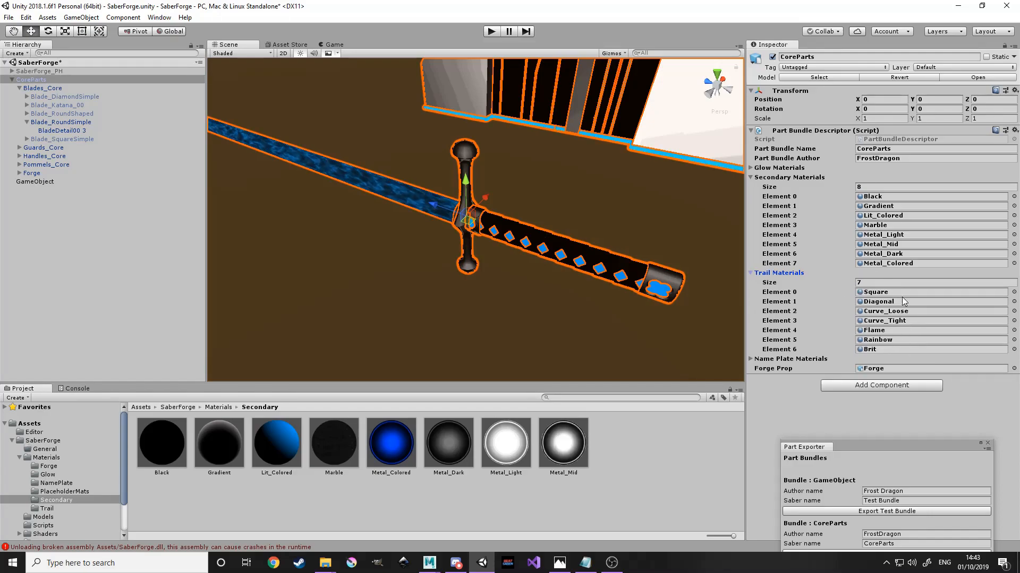
click(784, 273)
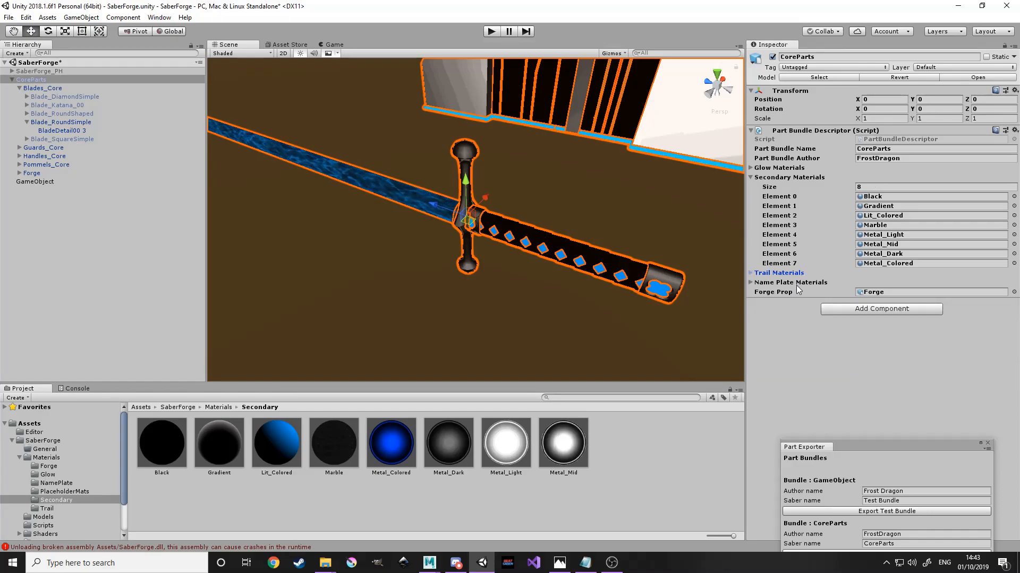
Expand Guards_Core, activate the Guard_RoundName part and deactivate Guard_Rounded.
click(19, 148)
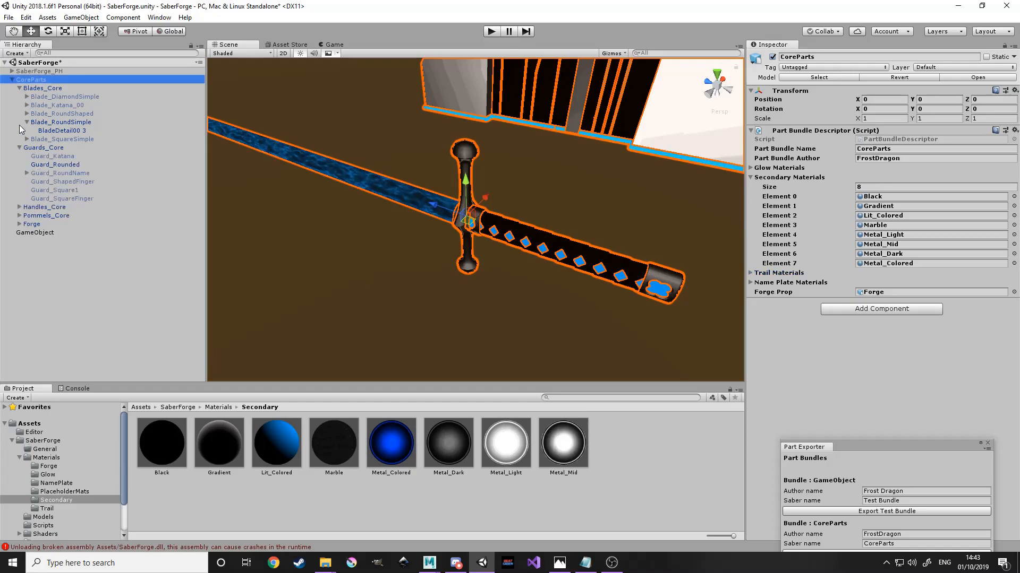
click(52, 173)
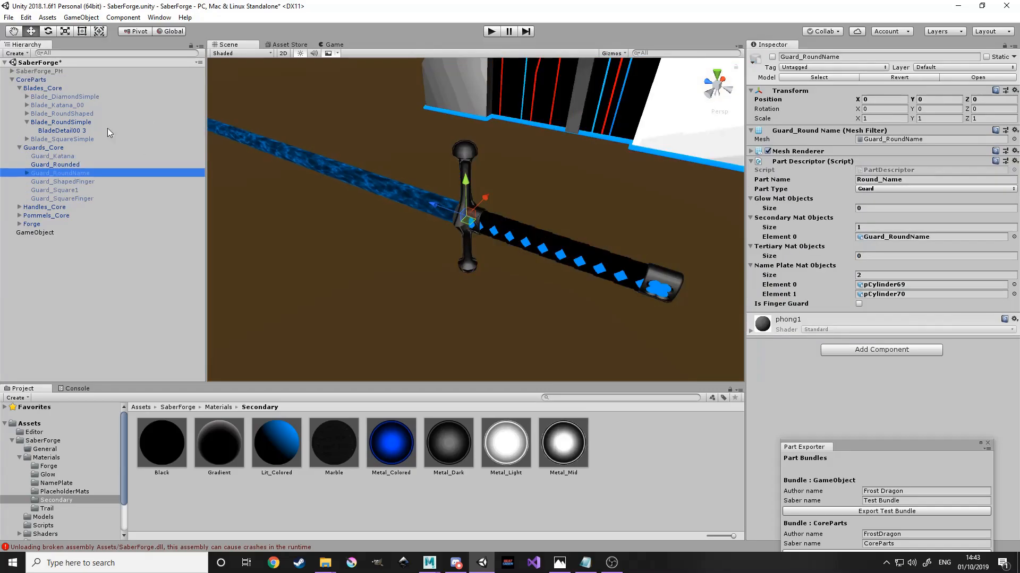
click(773, 57)
click(773, 57)
click(49, 164)
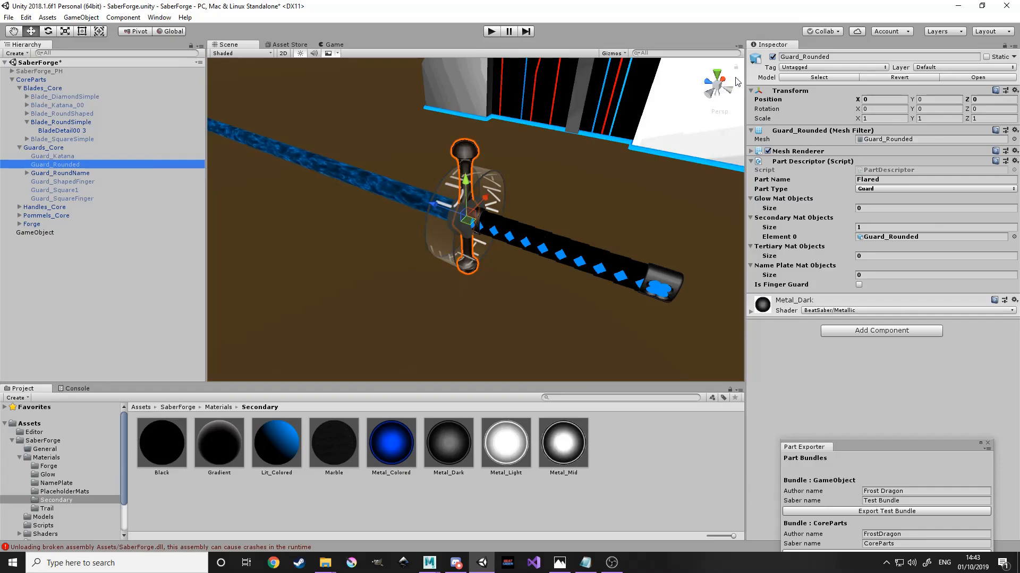
click(772, 58)
Examine the name plate ring guard from several angles and select its Guards_Core parent.
alt+drag(595, 143, 591, 350)
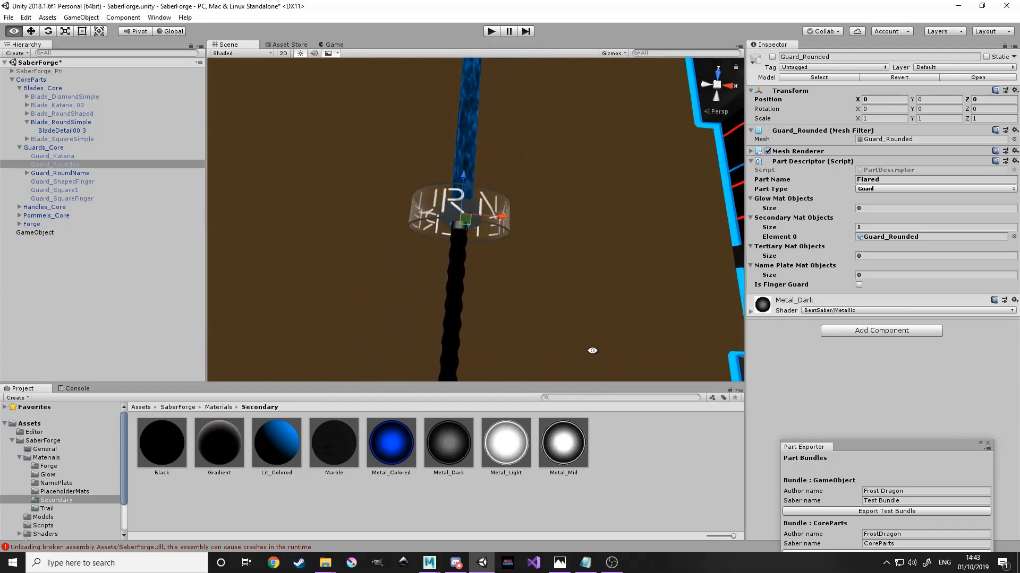
alt+drag(403, 217, 445, 205)
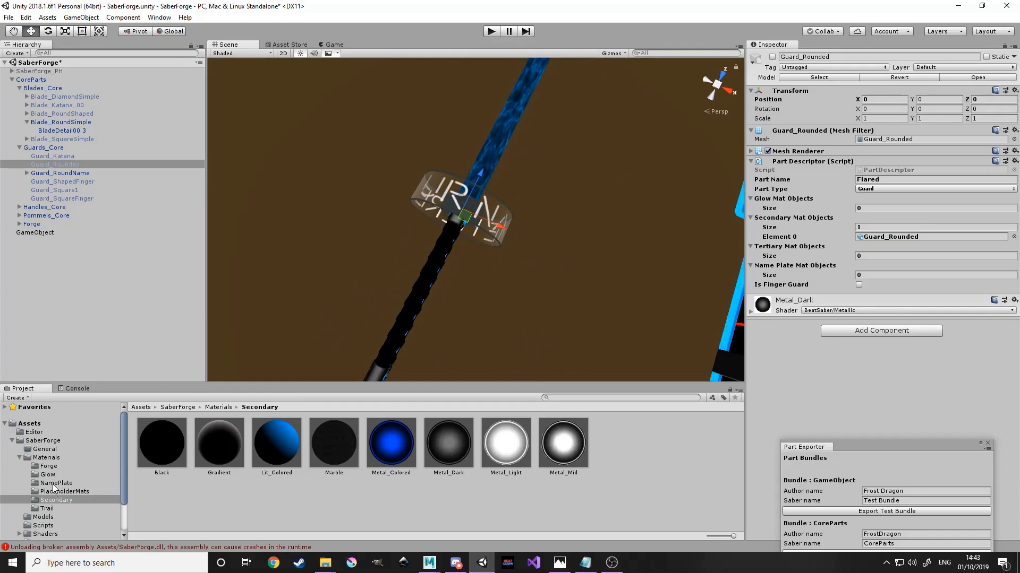
alt+drag(496, 252, 240, 127)
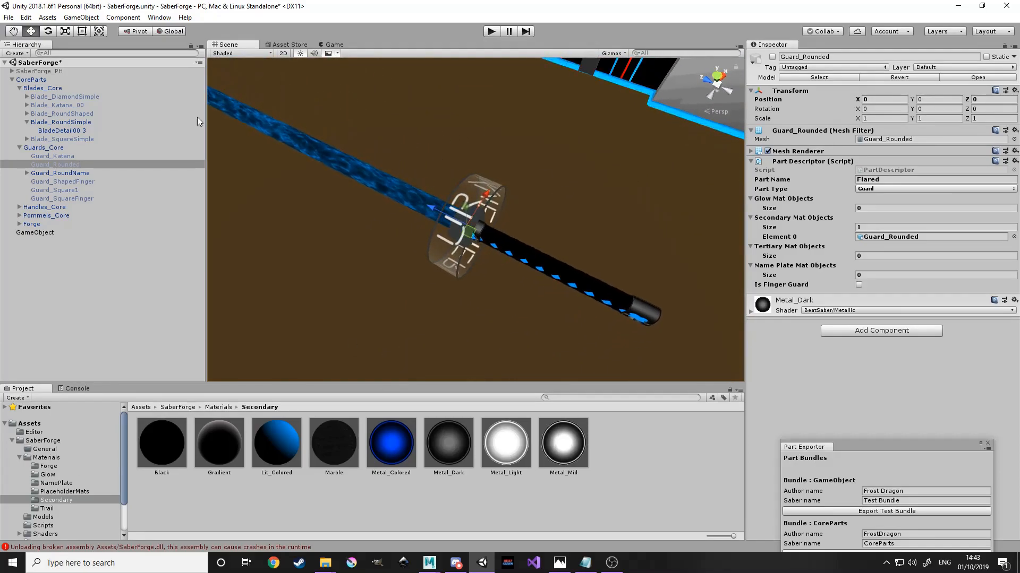
click(54, 147)
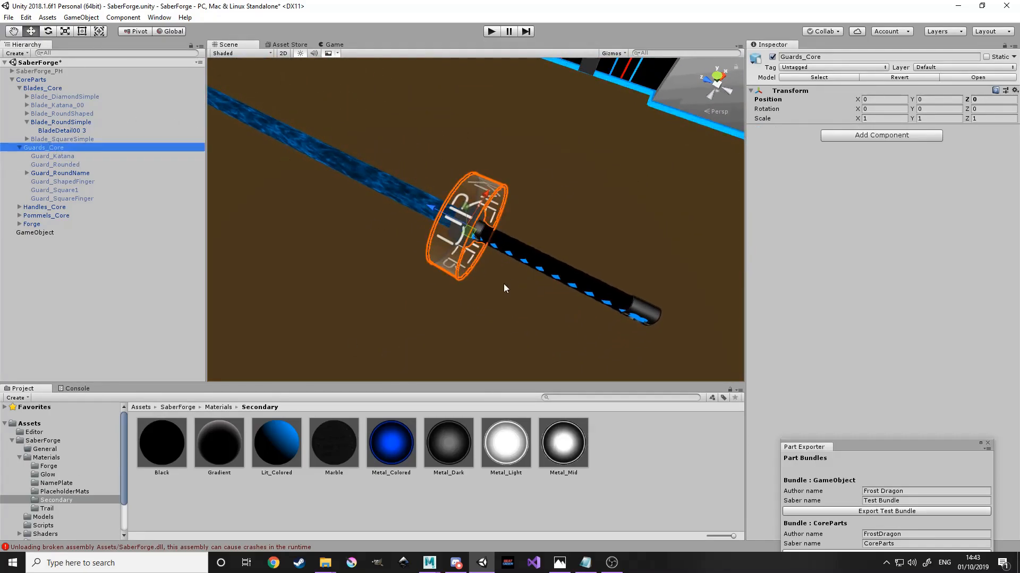
alt+drag(504, 171, 658, 335)
Select CoreParts and examine the forge prop model beside the sword from near and far.
click(29, 80)
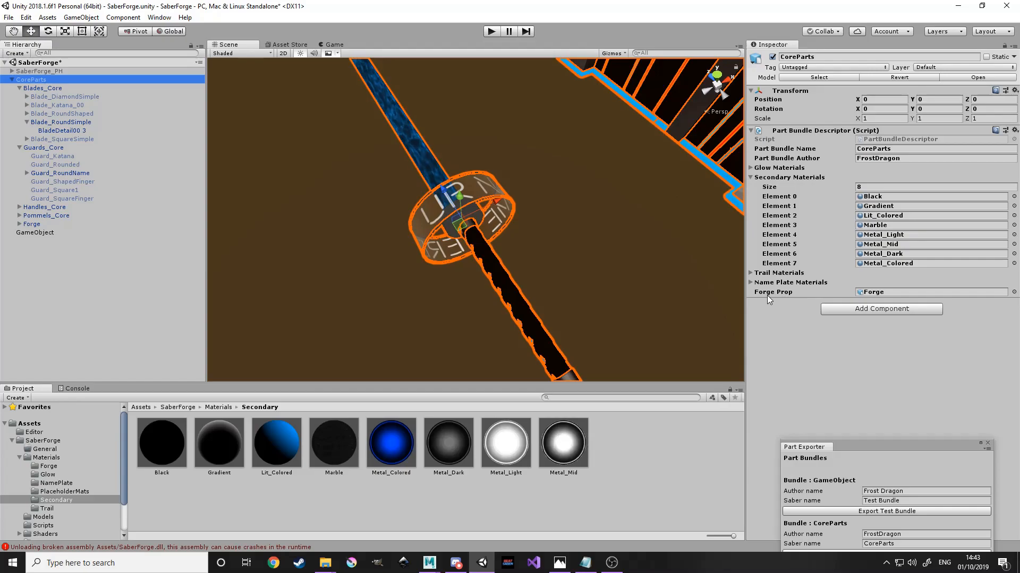
middle_drag(728, 283, 594, 278)
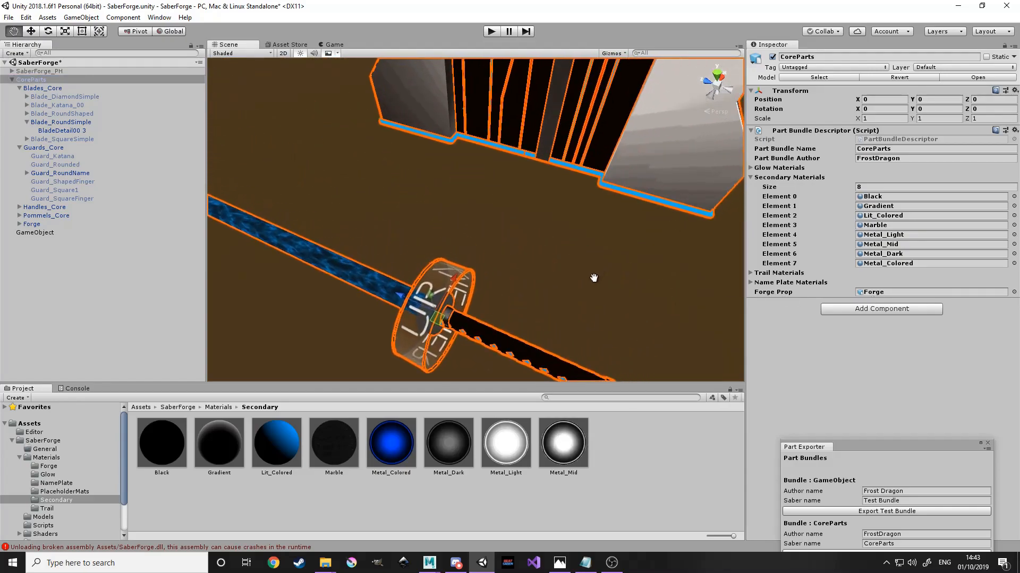
scroll(594, 278, down, 5)
alt+drag(567, 266, 569, 235)
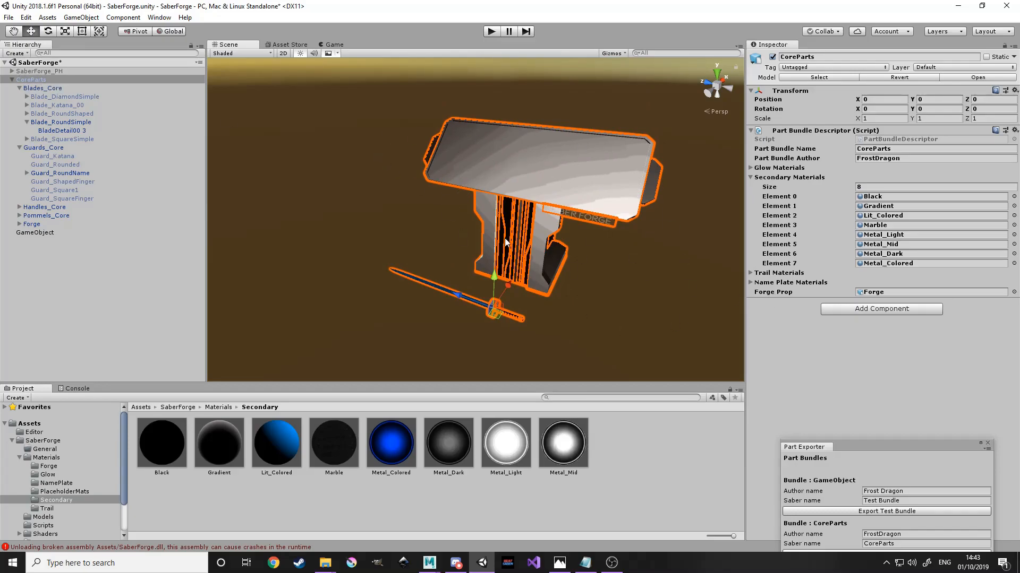
scroll(574, 308, up, 9)
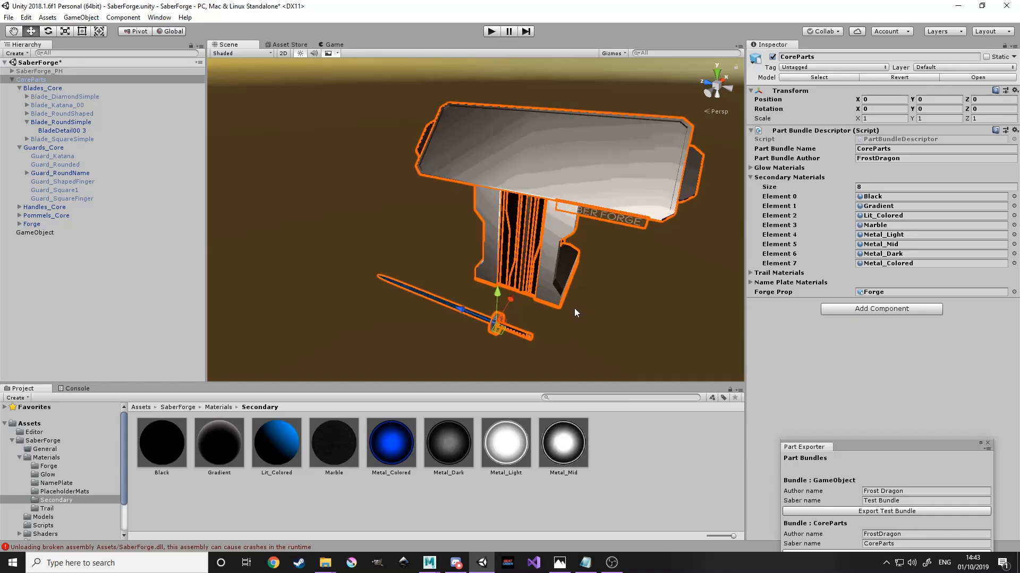
middle_drag(536, 297, 444, 157)
alt+drag(545, 266, 478, 276)
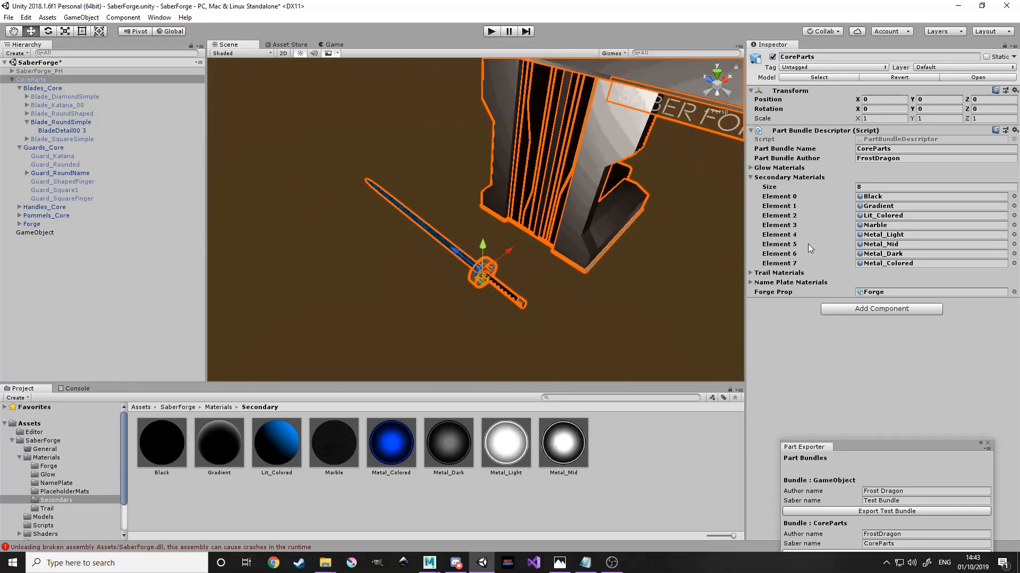
Compare the Part Descriptor of Guard_RoundName with the Part Bundle Descriptor on CoreParts.
double_click(52, 89)
alt+drag(505, 295, 480, 244)
click(49, 149)
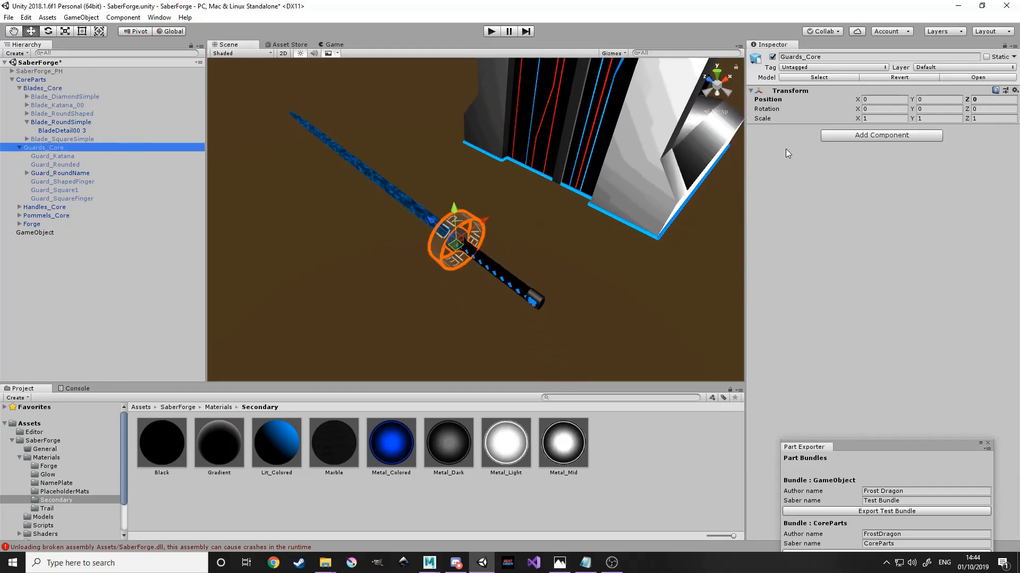
click(85, 174)
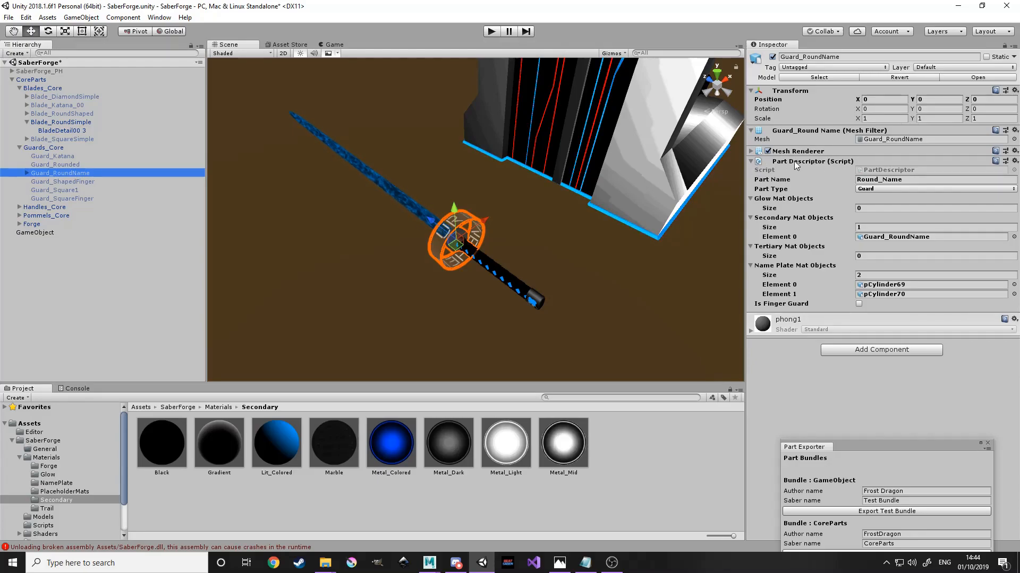
click(52, 80)
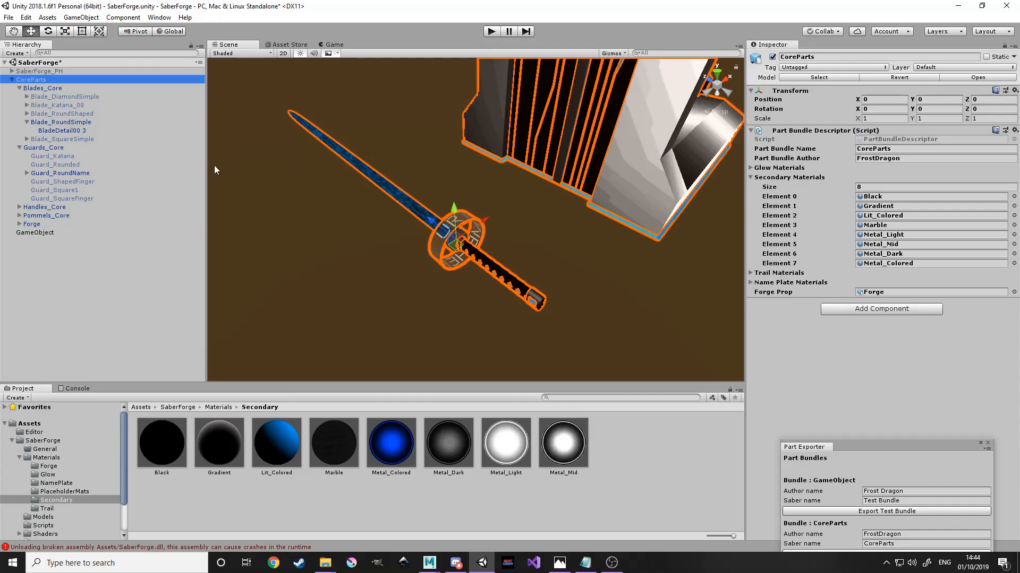
click(63, 173)
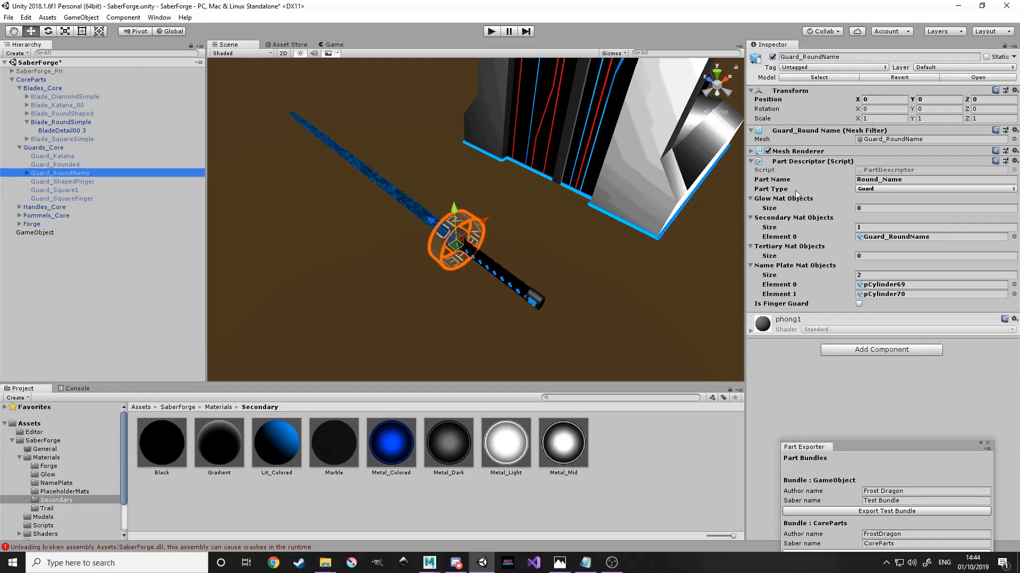
Review the Part Type options of Guard_RoundName, keep Guard, and inspect its child object pCylinder69.
click(860, 190)
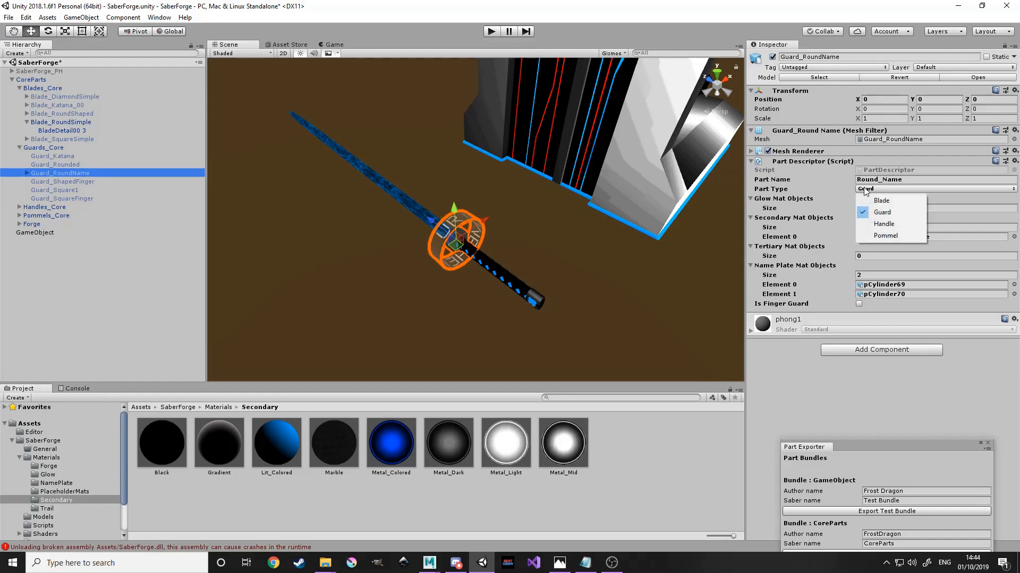
click(876, 211)
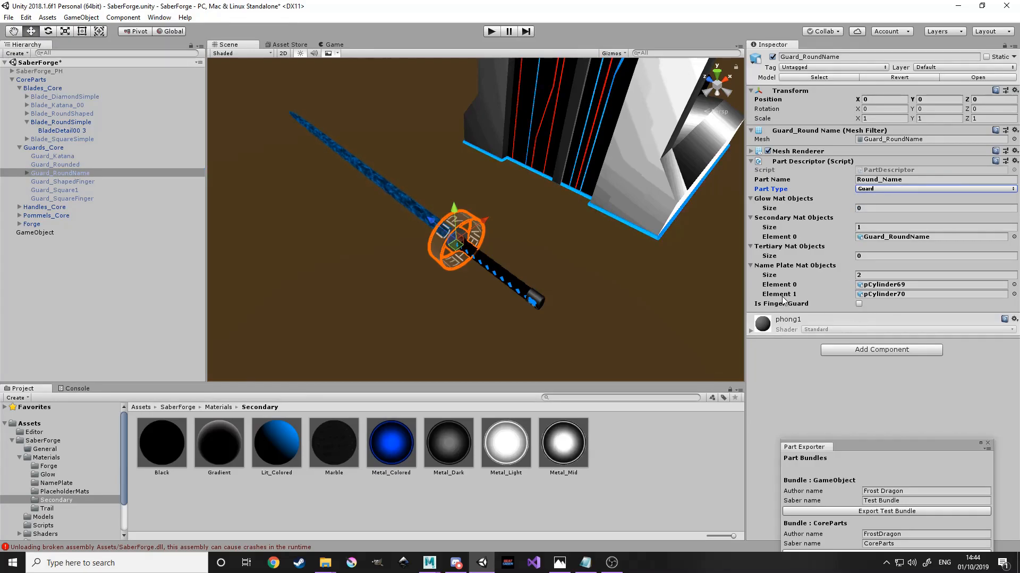
alt+drag(574, 234, 594, 234)
click(25, 173)
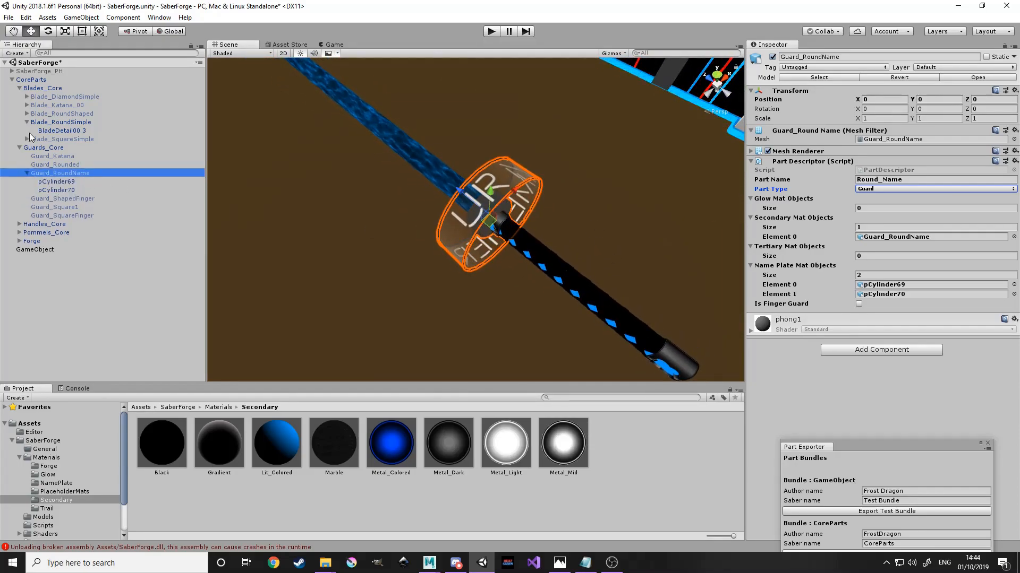
click(62, 182)
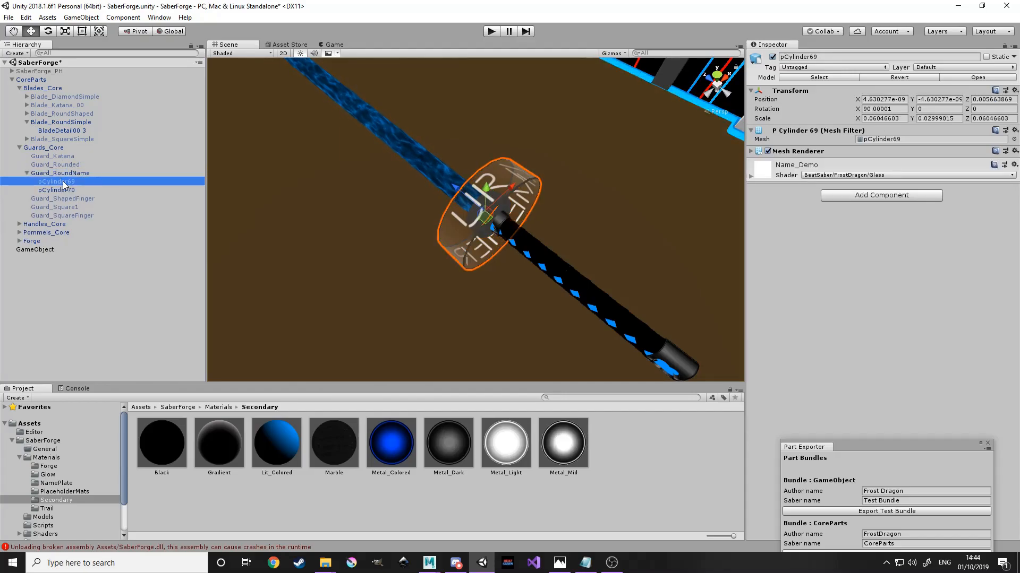
click(70, 174)
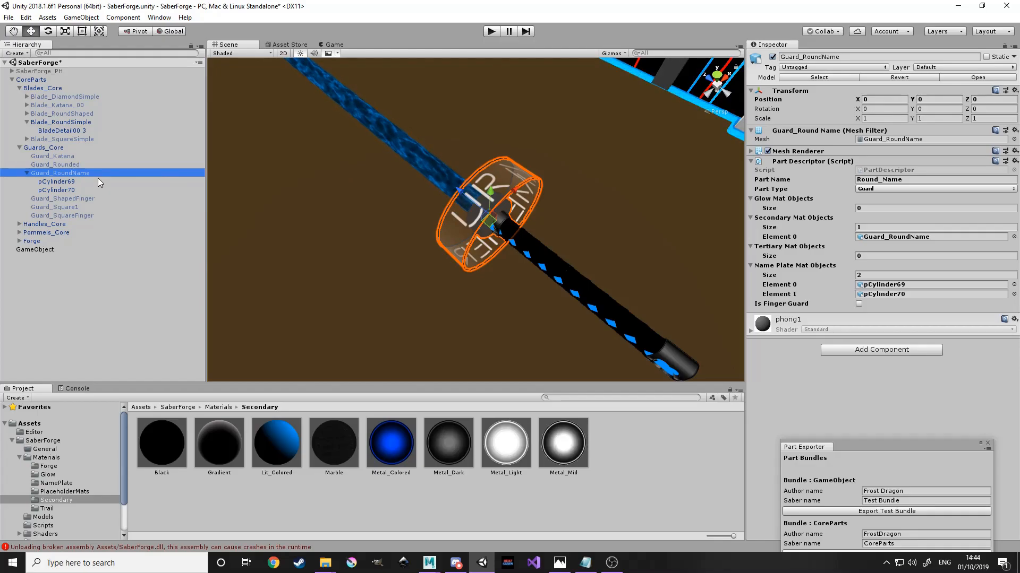
Compare pCylinder69 in the ring guard with Guard_RoundName's Name Plate Mat Objects list.
click(62, 183)
mouse_move(454, 195)
alt+mouse_down()
mouse_move(571, 221)
mouse_move(642, 253)
mouse_move(600, 113)
mouse_move(551, 155)
mouse_move(460, 187)
alt+mouse_up()
click(79, 173)
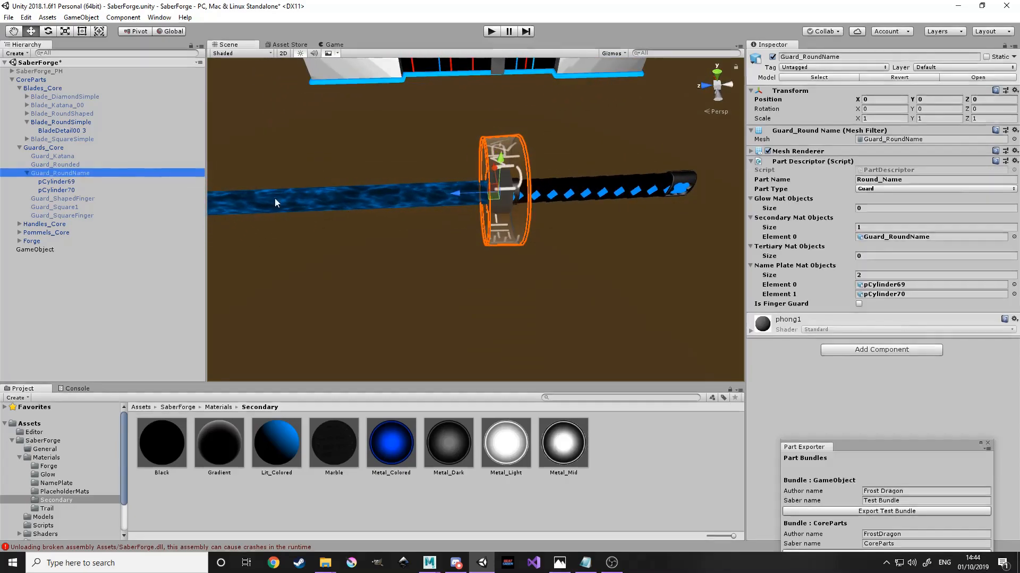
click(902, 265)
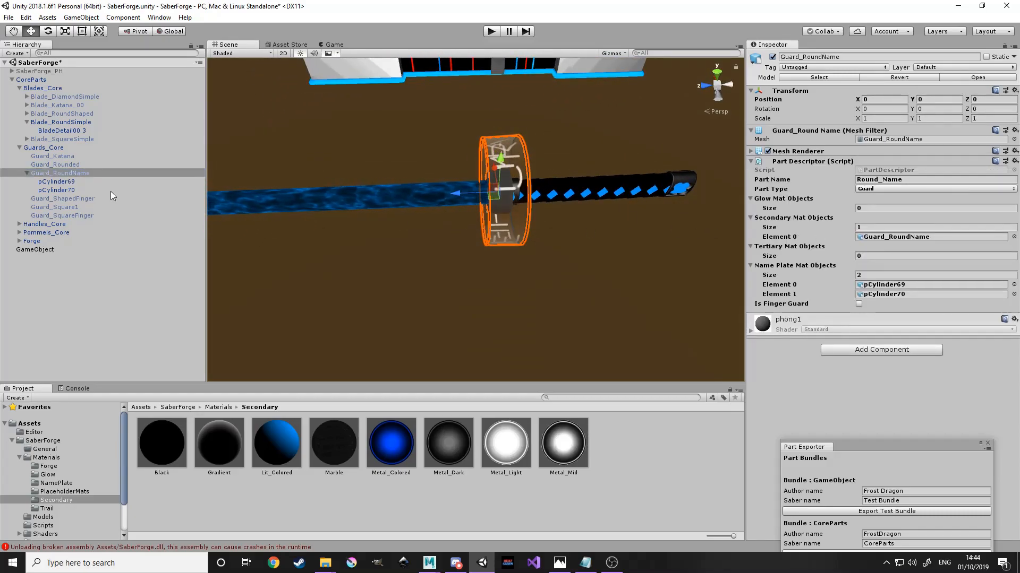
click(69, 182)
click(79, 174)
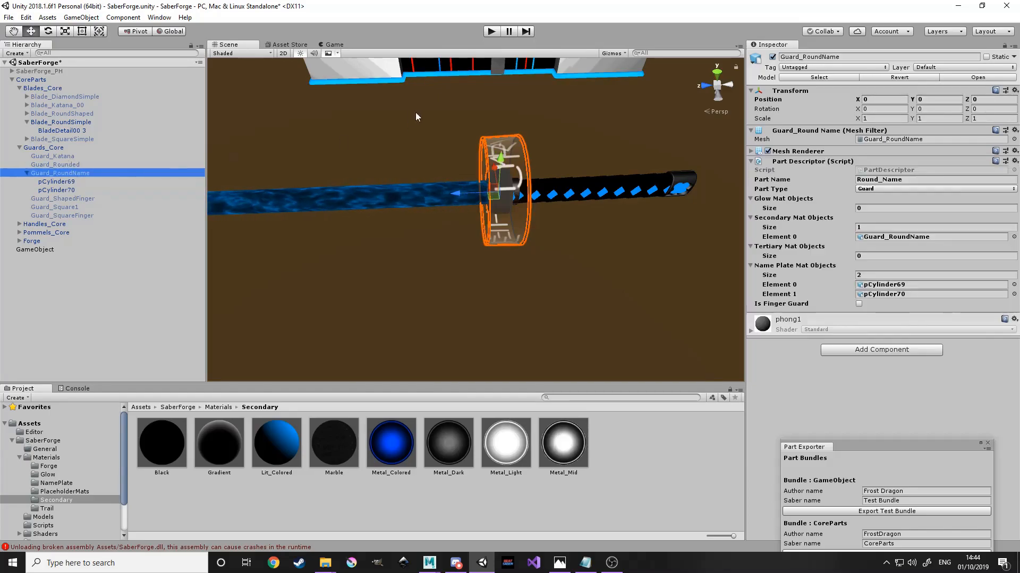
alt+drag(621, 229, 528, 300)
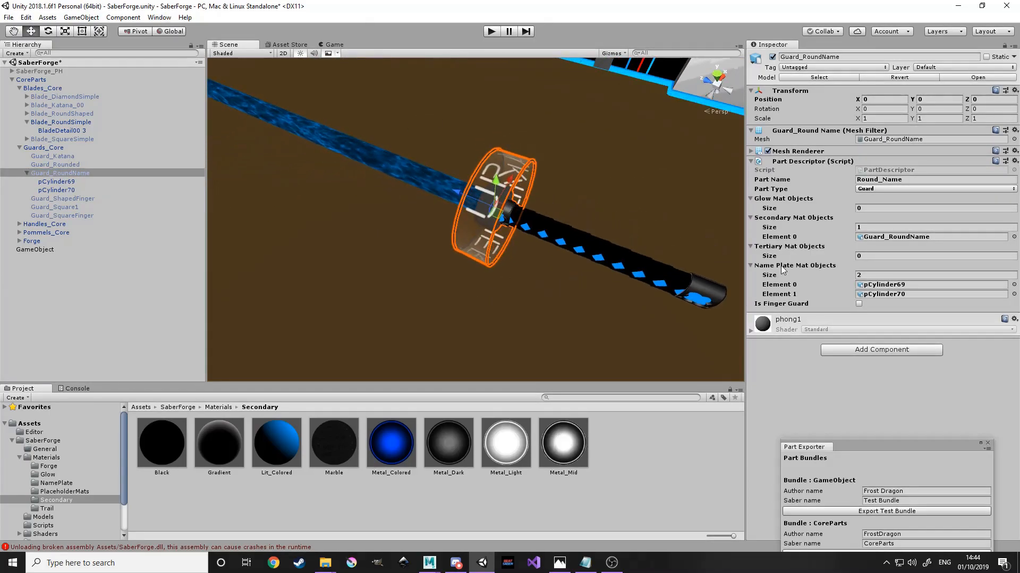
In Guard_RoundName's Part Descriptor, assign pCylinder69 and pCylinder70 as Name Plate Mat Objects and Guard_RoundName as Secondary Mat Object.
drag(57, 182, 873, 287)
drag(69, 191, 891, 300)
drag(60, 173, 930, 243)
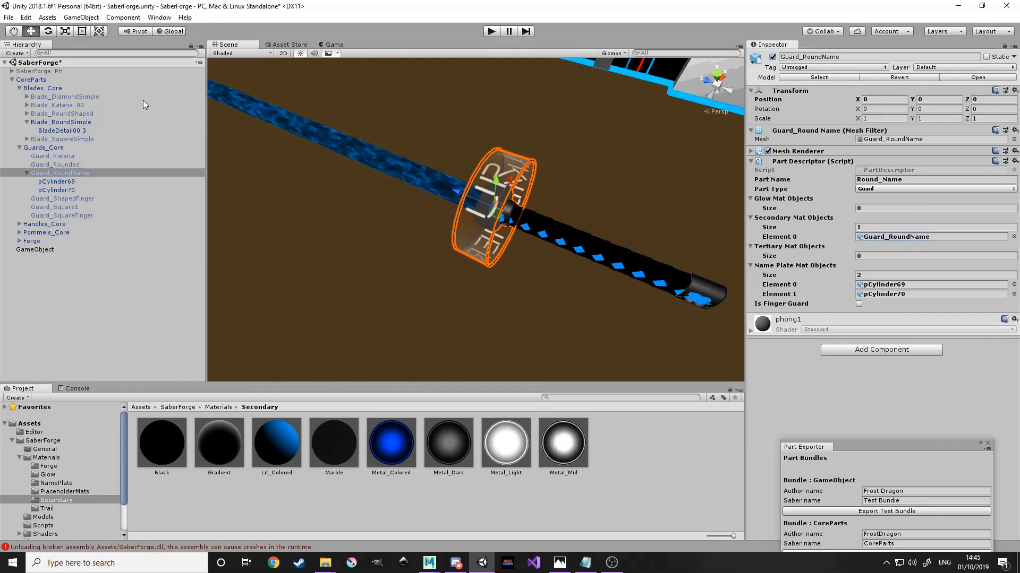
In Blade_RoundSimple's Part Descriptor, assign Blade_RoundSimple as Glow Mat Object and BladeDetail00 3 as Secondary Mat Object.
click(59, 122)
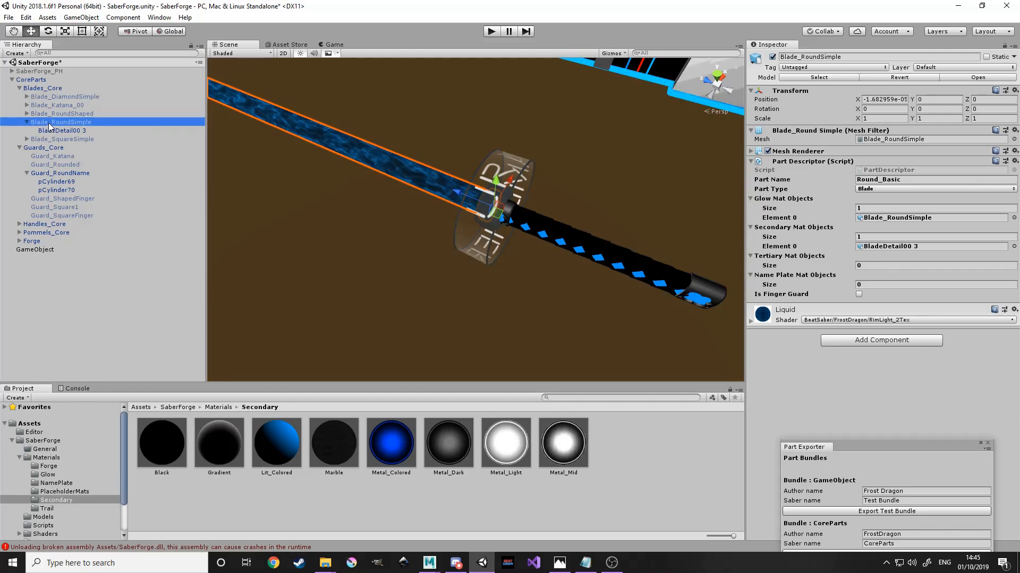
drag(48, 123, 904, 219)
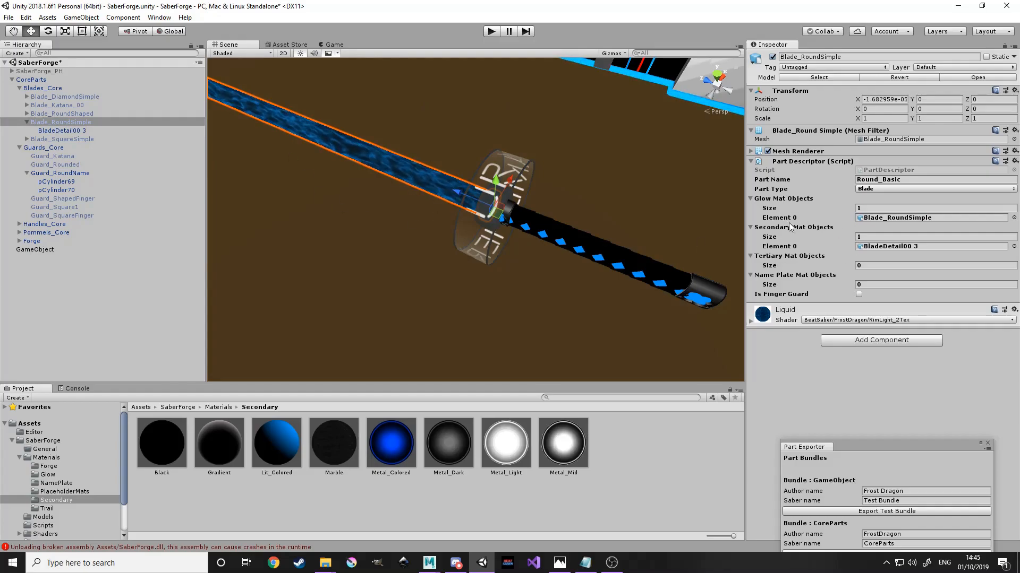
click(74, 130)
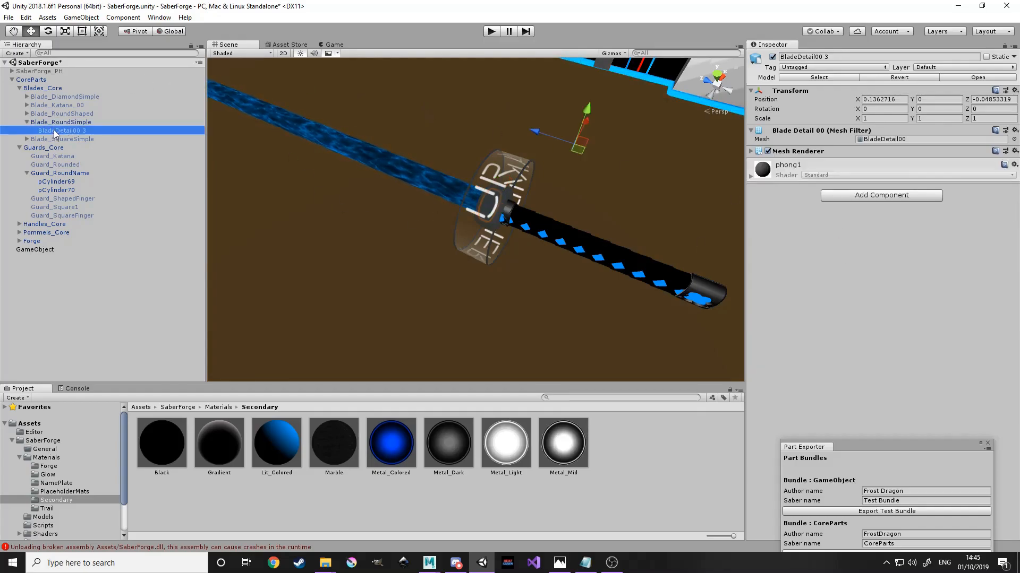
alt+drag(569, 172, 668, 144)
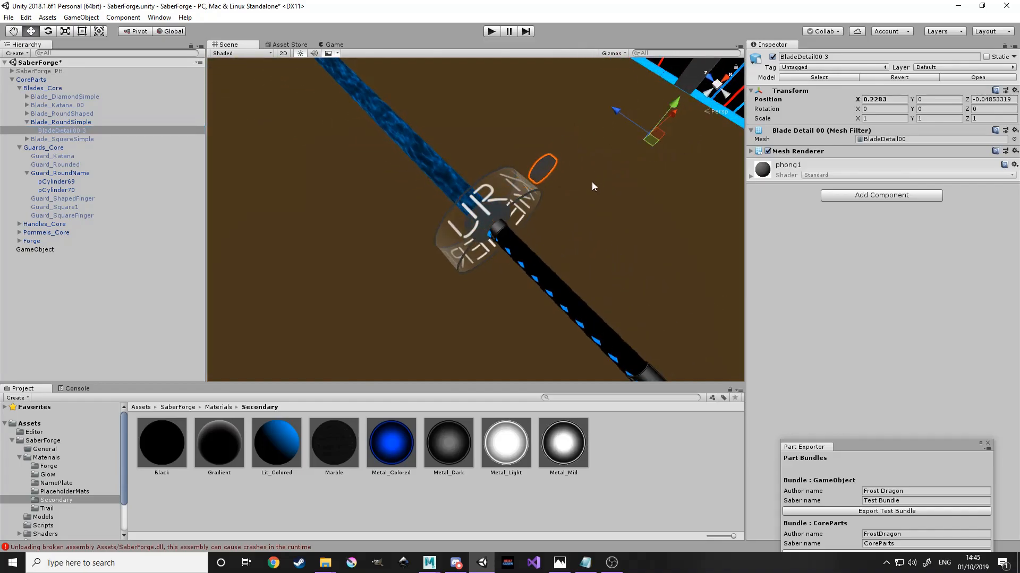
click(59, 123)
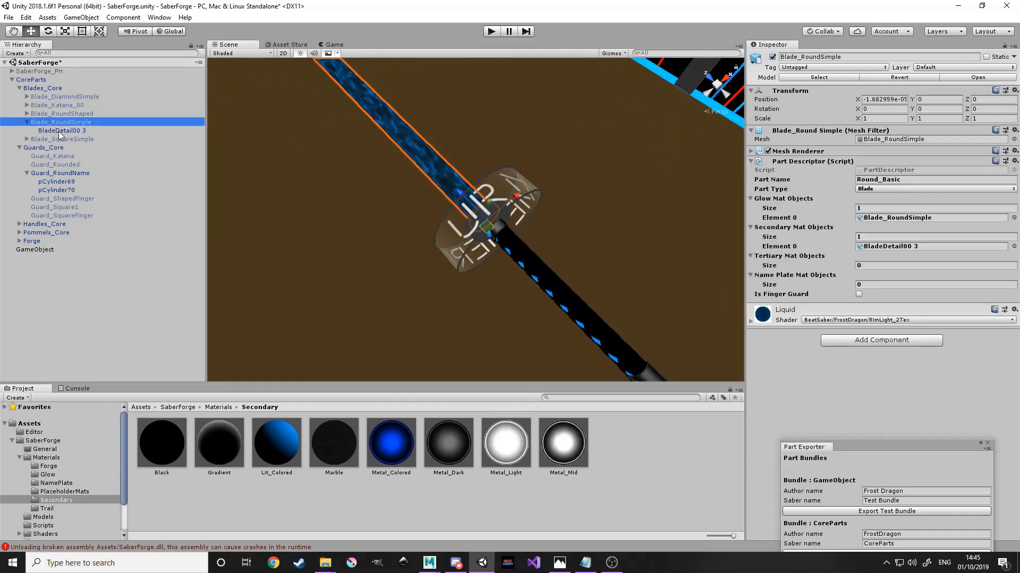
drag(59, 131, 883, 247)
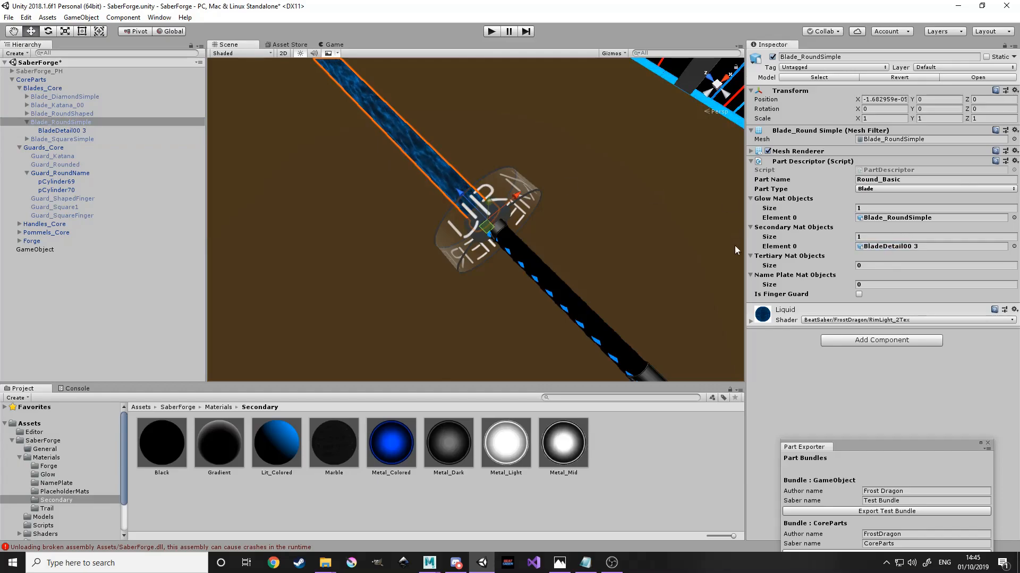
Compare the material lists on CoreParts with the mat object lists of Blade_RoundSimple.
alt+drag(539, 192, 588, 191)
middle_drag(587, 191, 525, 204)
click(59, 79)
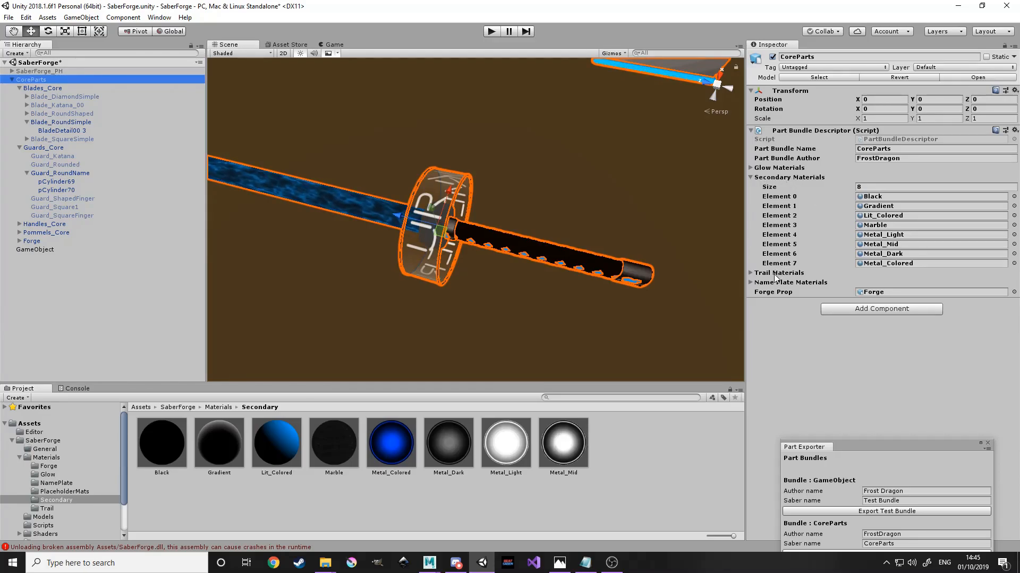
click(36, 89)
click(54, 122)
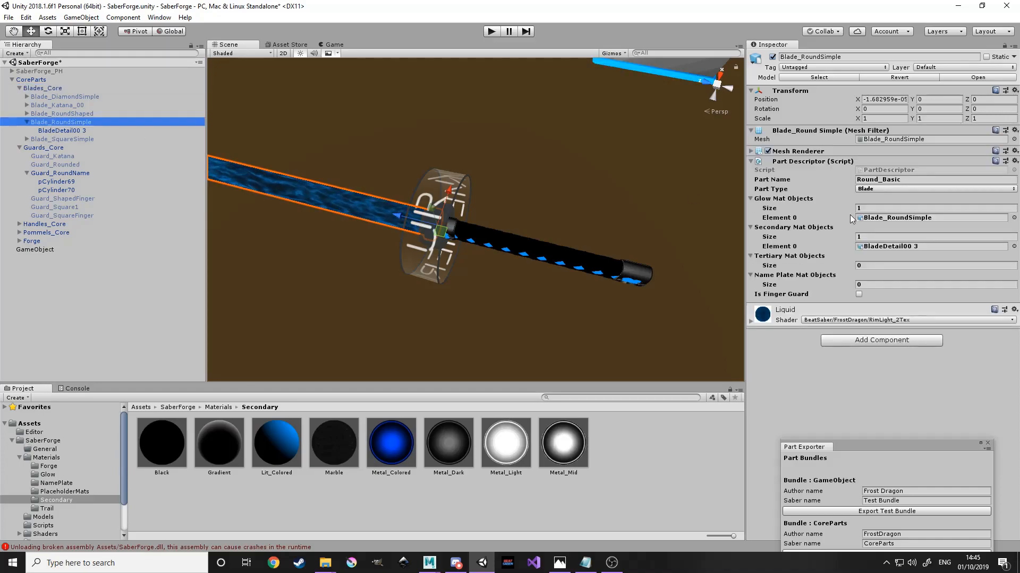
alt+drag(616, 245, 493, 203)
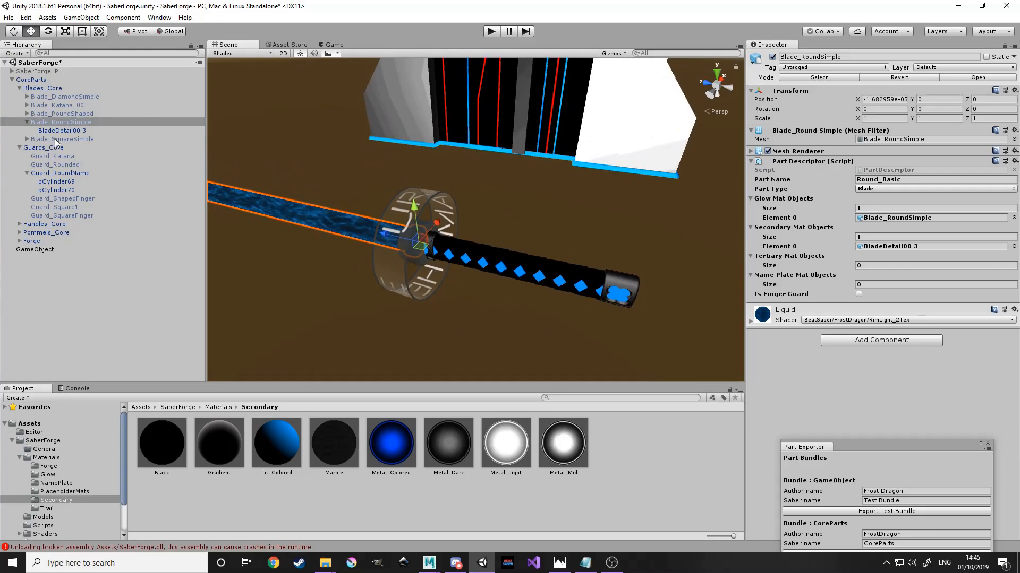
Collapse Guard_RoundName, expand Handles_Core, and examine the Handle_KatanaLeather part with its glow, secondary and tertiary mat objects.
click(26, 174)
click(19, 207)
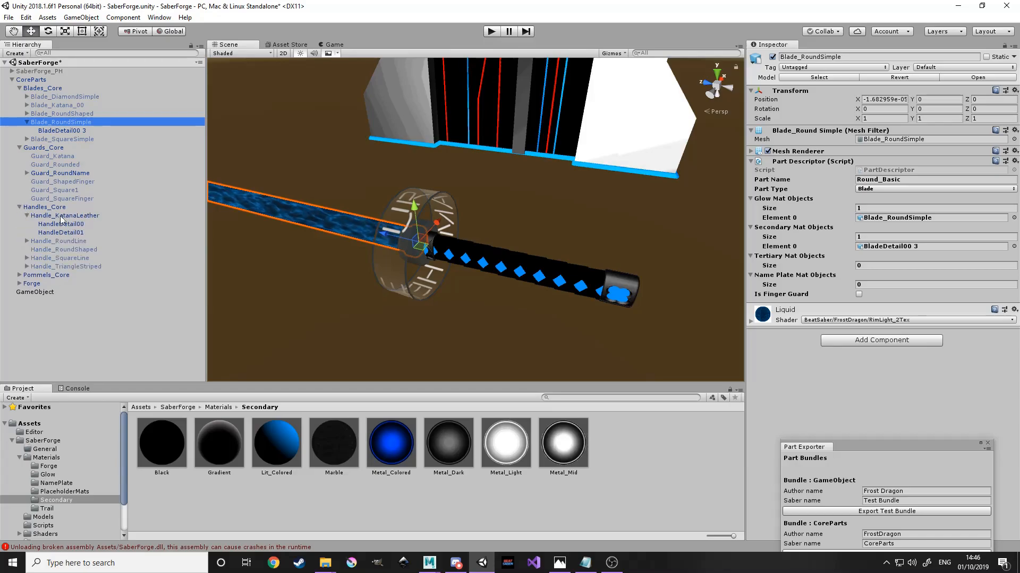
click(69, 217)
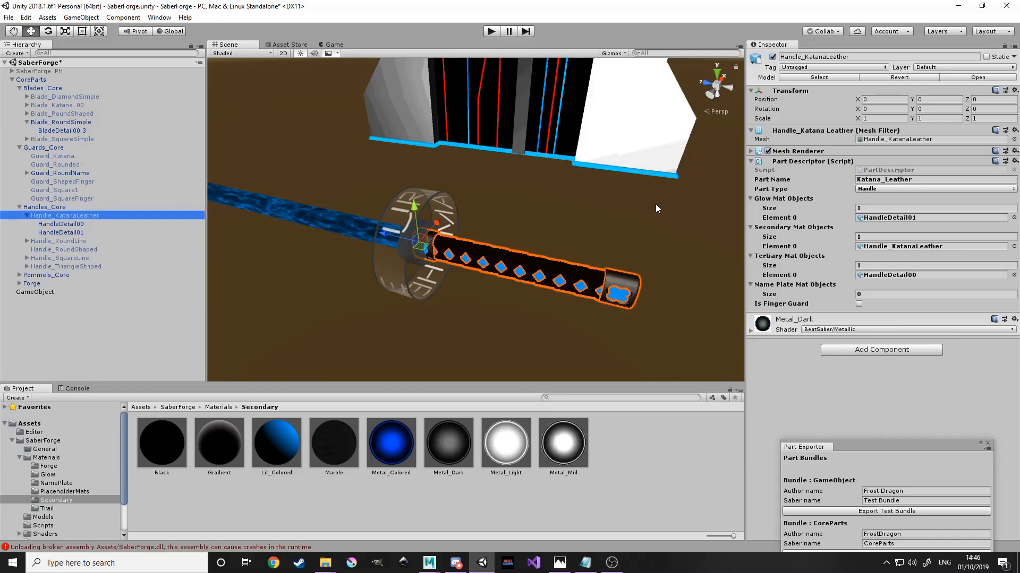
middle_drag(444, 293, 512, 282)
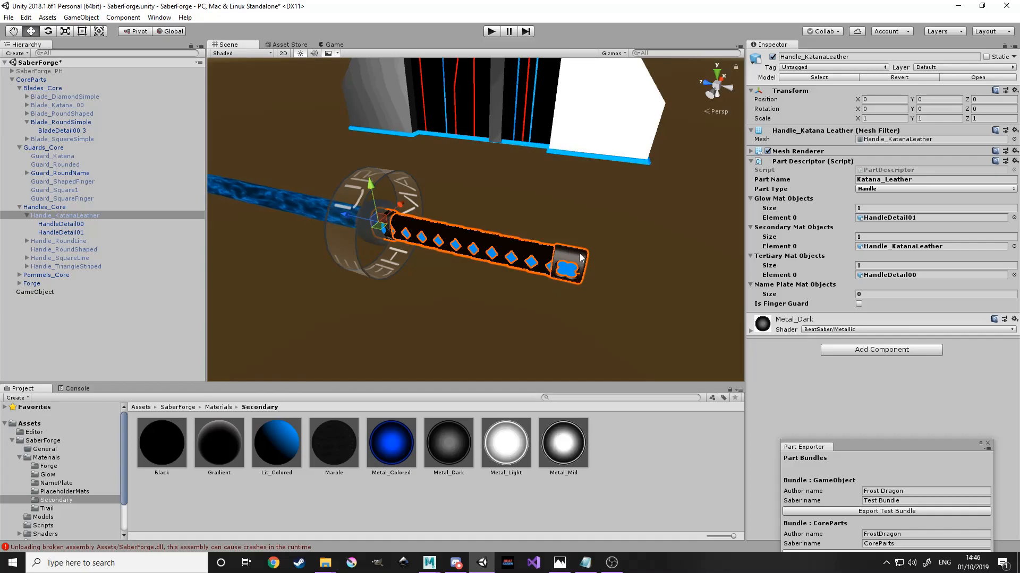
right_drag(577, 268, 536, 238)
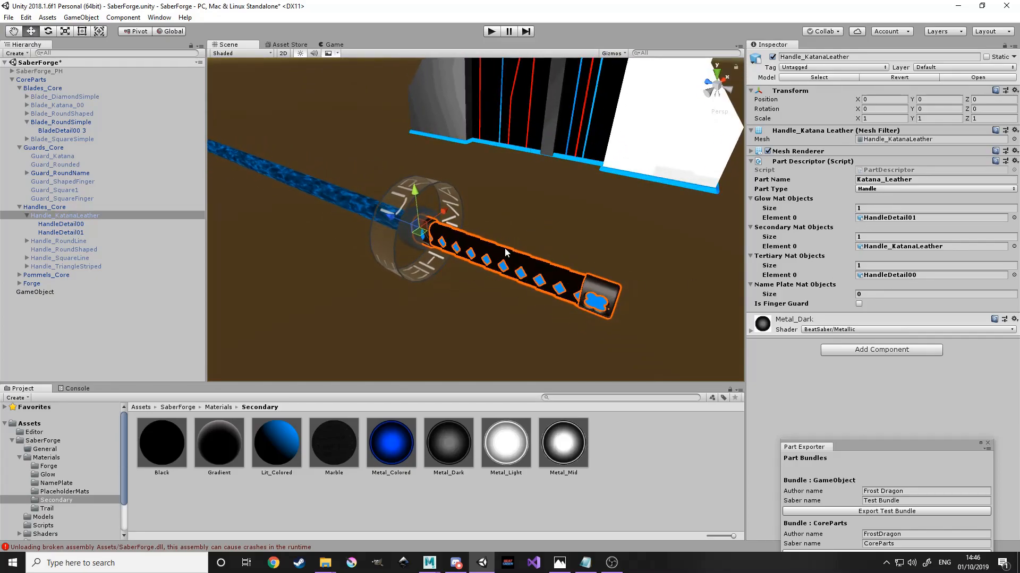
Examine the black HandleDetail00 wrap in the scene against the Tertiary Mat Objects entry of Handle_KatanaLeather.
click(497, 268)
click(496, 268)
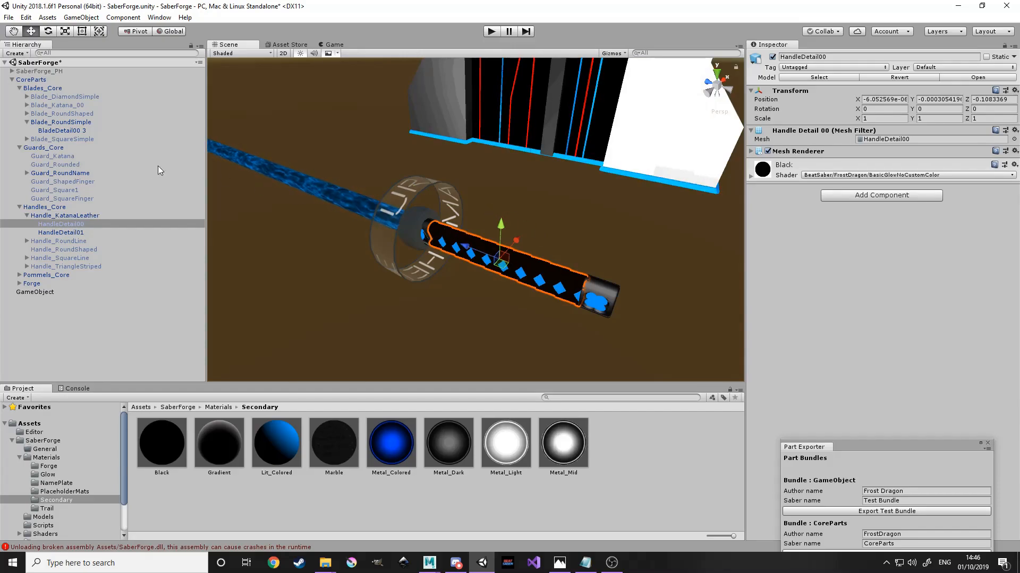
click(58, 215)
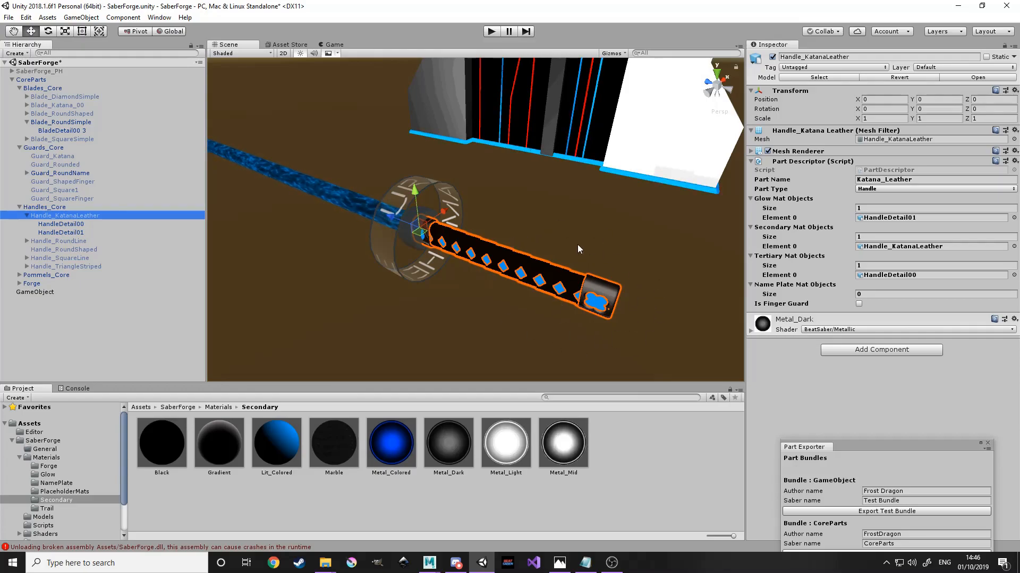
click(499, 303)
click(505, 261)
click(543, 260)
click(468, 273)
click(527, 260)
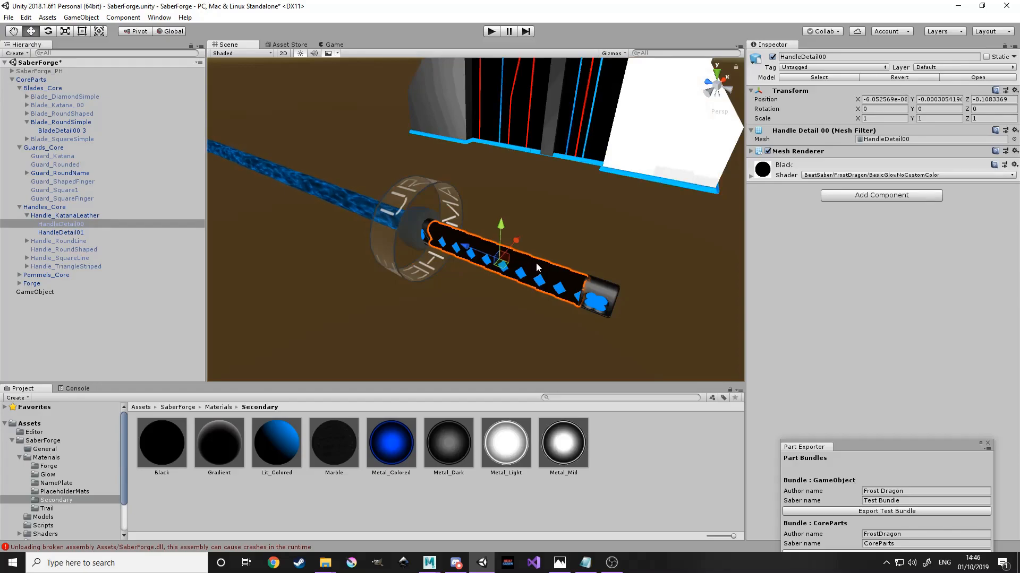
click(72, 208)
click(73, 215)
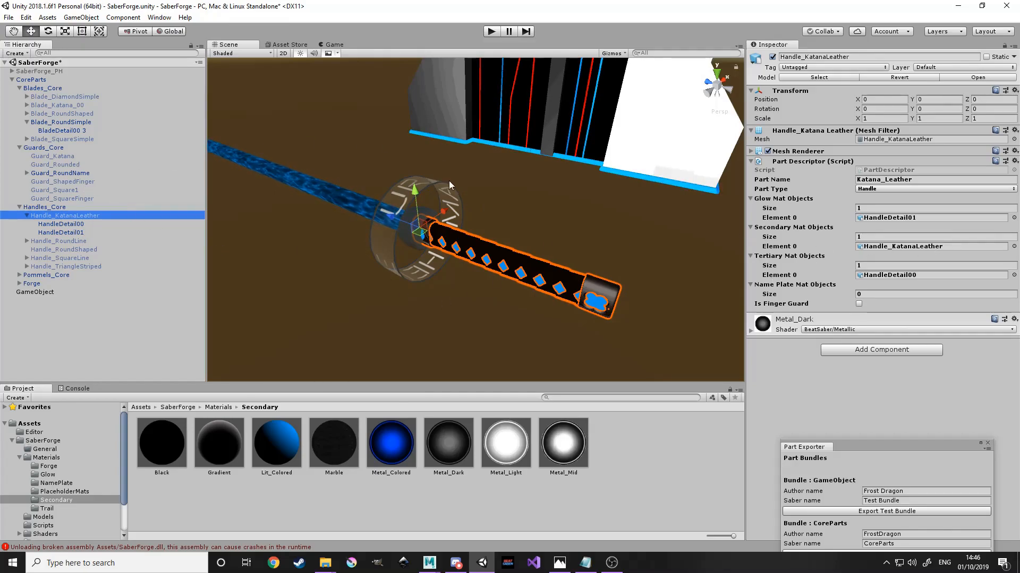
Deactivate the Guard_RoundName part and activate Guard_Rounded in its place.
click(55, 174)
click(772, 57)
click(66, 163)
click(772, 57)
click(772, 57)
Examine the Guard_Rounded crossguard on the sword and its Secondary Mat Objects entry.
alt+drag(401, 238, 427, 240)
middle_drag(478, 231, 530, 209)
alt+drag(531, 209, 605, 193)
middle_drag(606, 193, 562, 209)
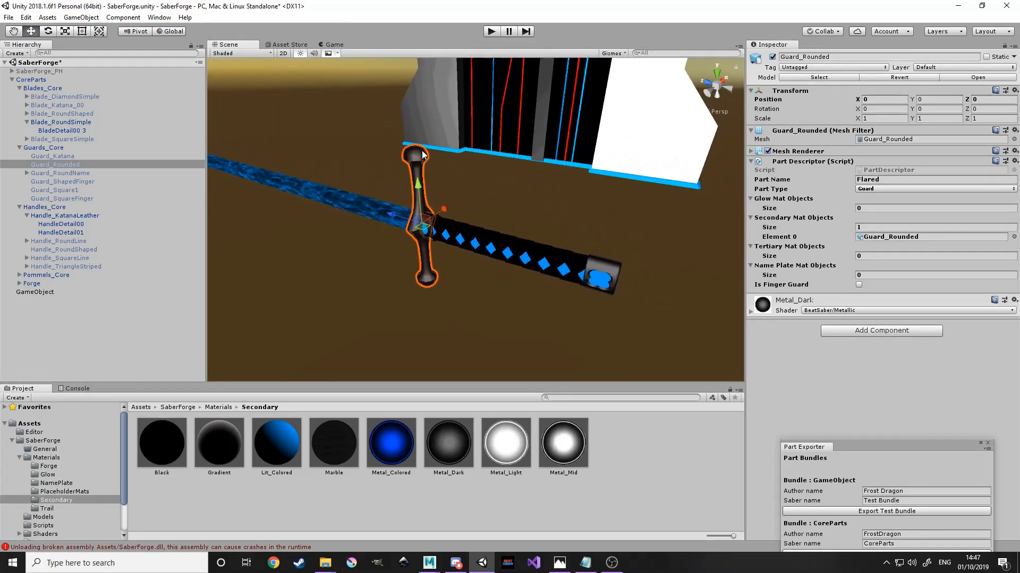
click(435, 268)
click(430, 260)
click(430, 260)
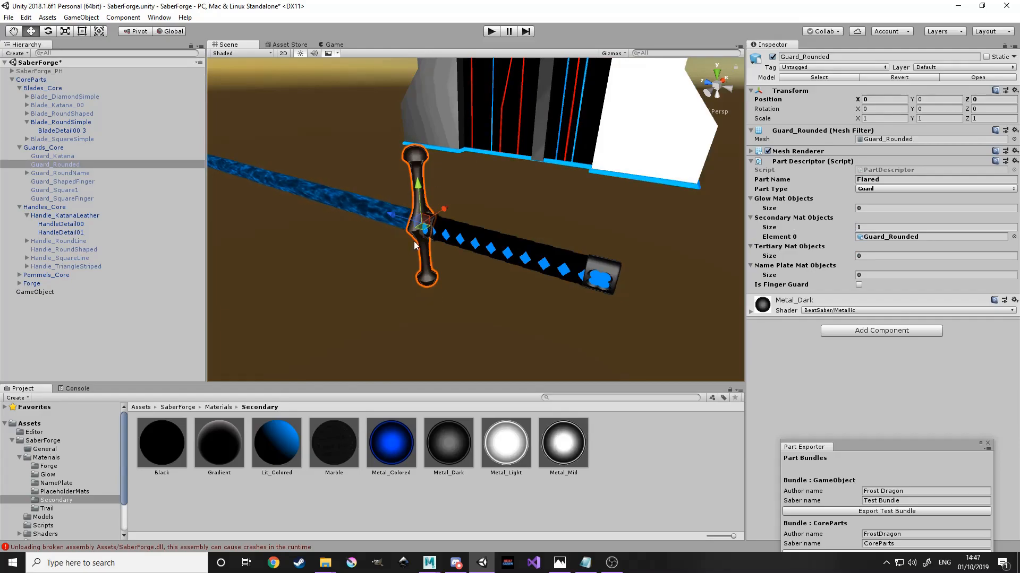
Select the HandleDetail00 wrap and examine the leather handle beside the crossguard from several angles.
click(588, 307)
click(604, 262)
click(529, 242)
click(527, 245)
click(526, 245)
click(525, 246)
click(524, 247)
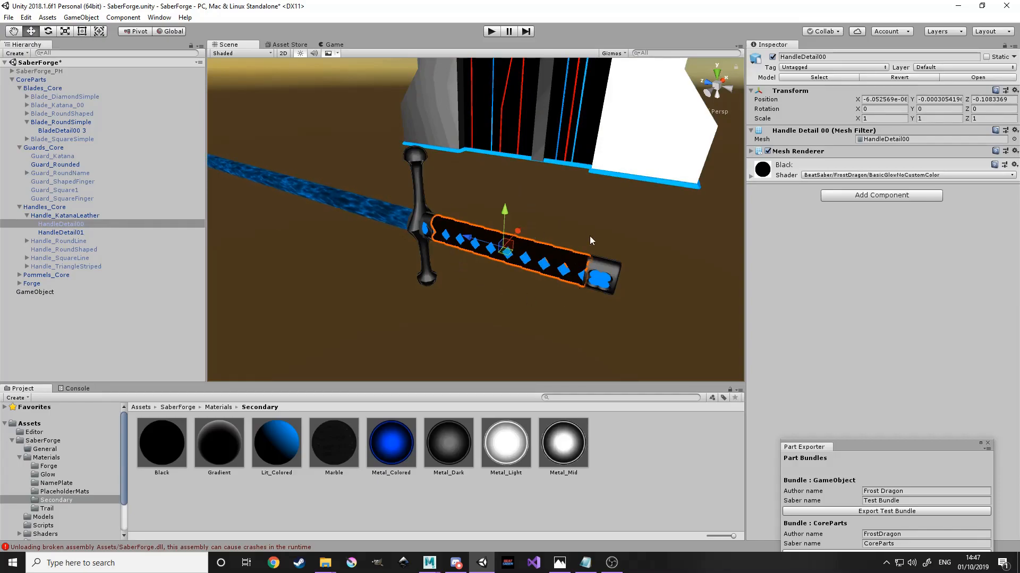
alt+drag(581, 236, 453, 201)
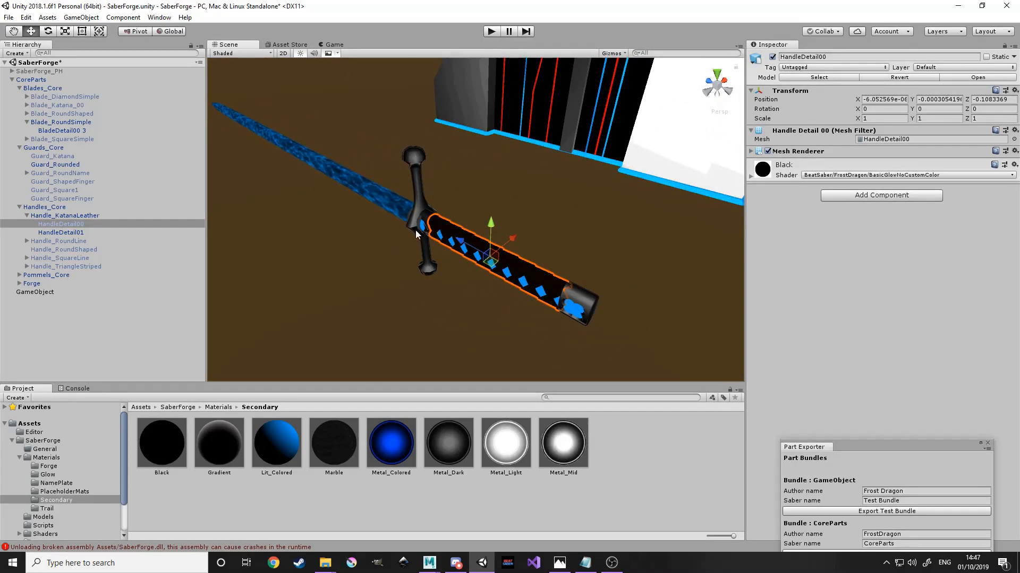
alt+drag(413, 138, 513, 208)
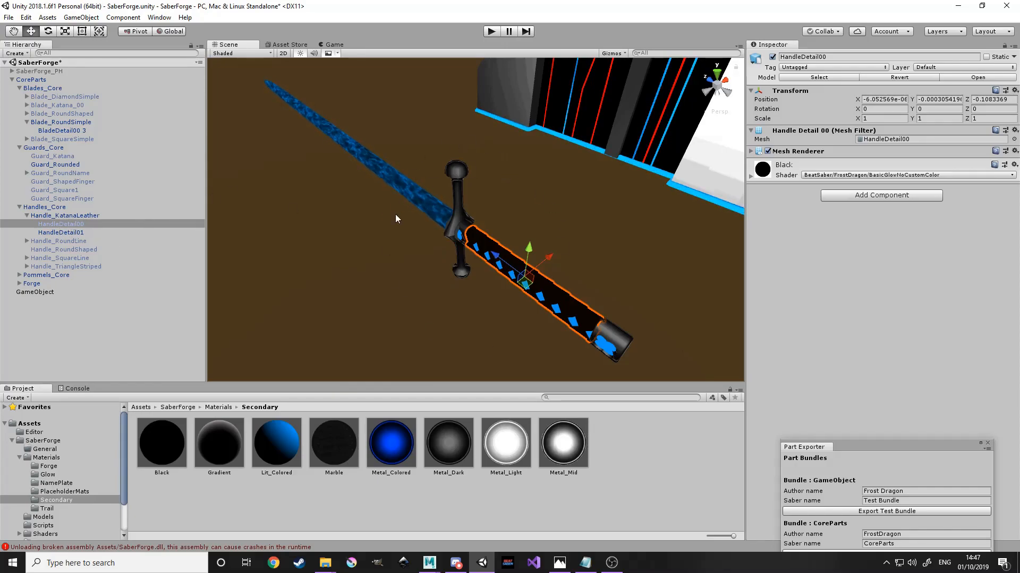
click(415, 236)
Examine Handle_KatanaLeather with its HandleDetail00 and HandleDetail01 children against the mat object lists in its Part Descriptor.
click(74, 216)
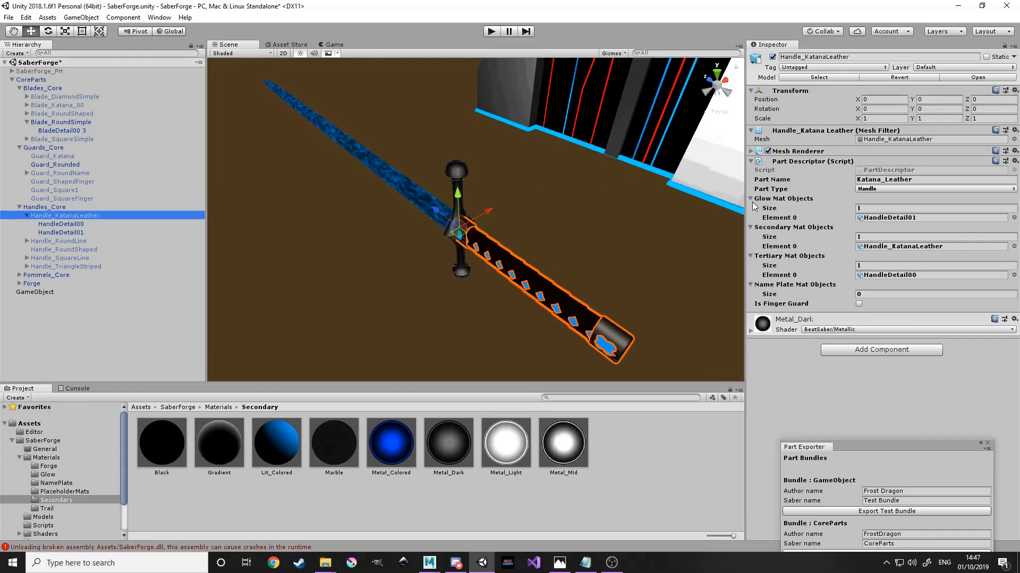
click(66, 224)
click(65, 233)
click(65, 225)
click(63, 216)
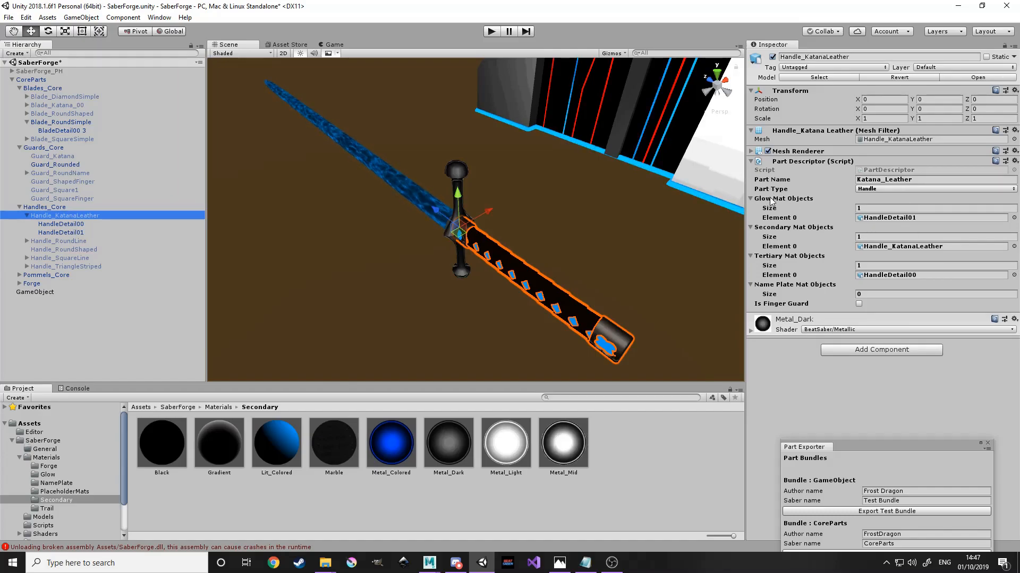
Set the Glow, Secondary and Tertiary Mat Objects sizes of Handle_KatanaLeather to 0.
click(866, 207)
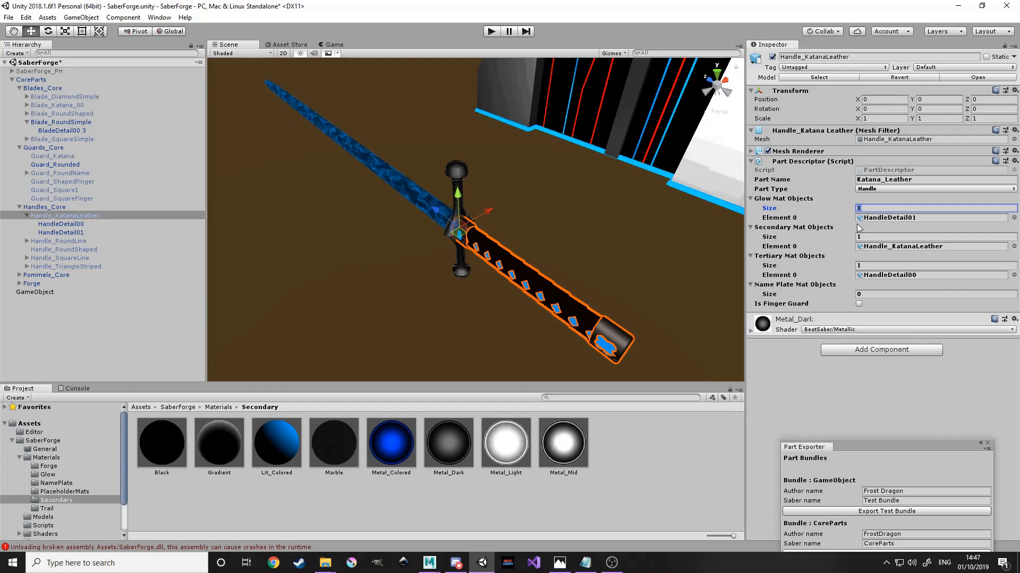
text(0)
key(Tab)
text(0)
key(Tab)
text(0)
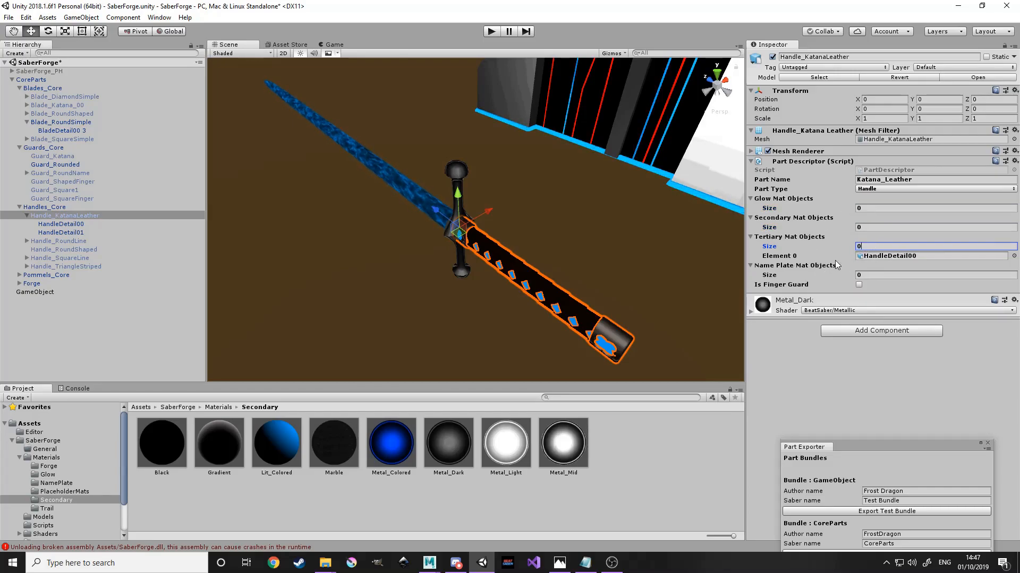
key(Return)
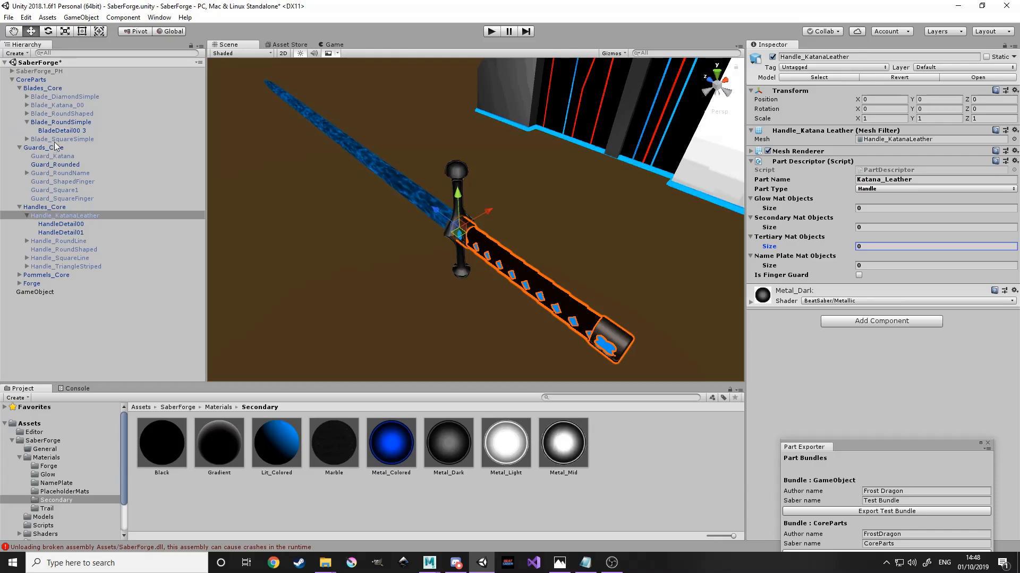
Deactivate Guard_Rounded, activate Guard_ShapedFinger in its place, and examine how the finger guard spans the handle.
click(55, 165)
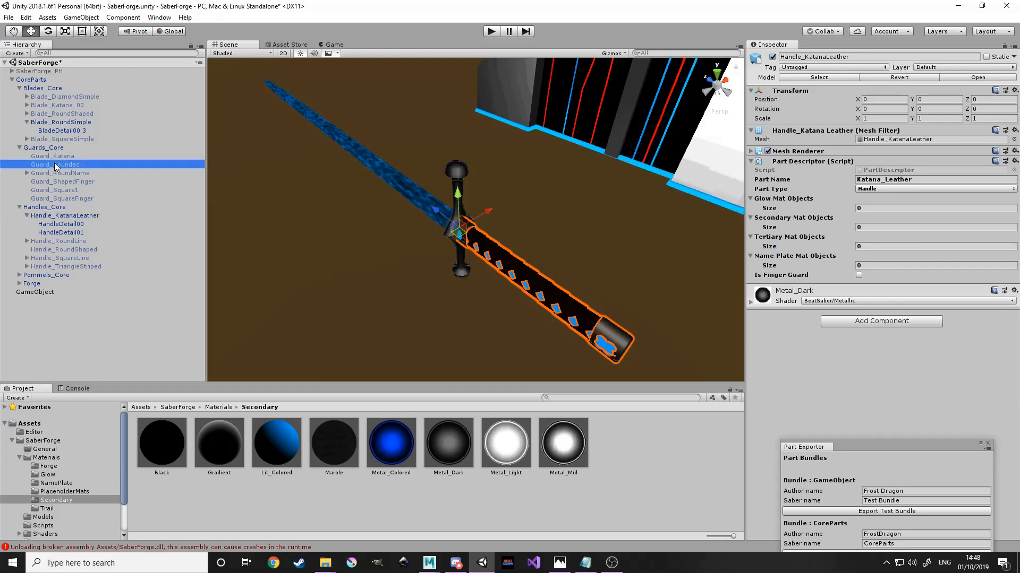
click(772, 57)
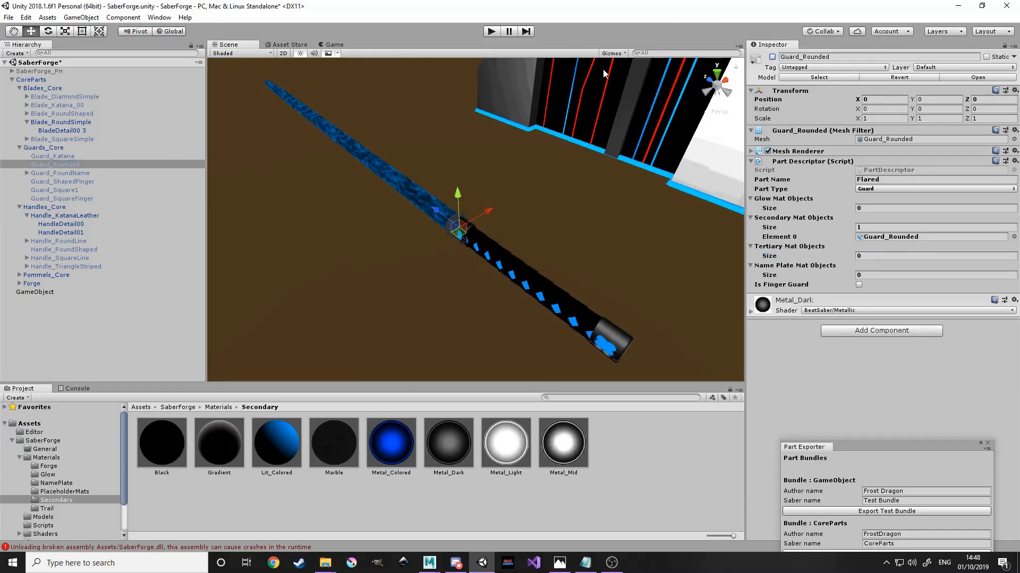
click(773, 57)
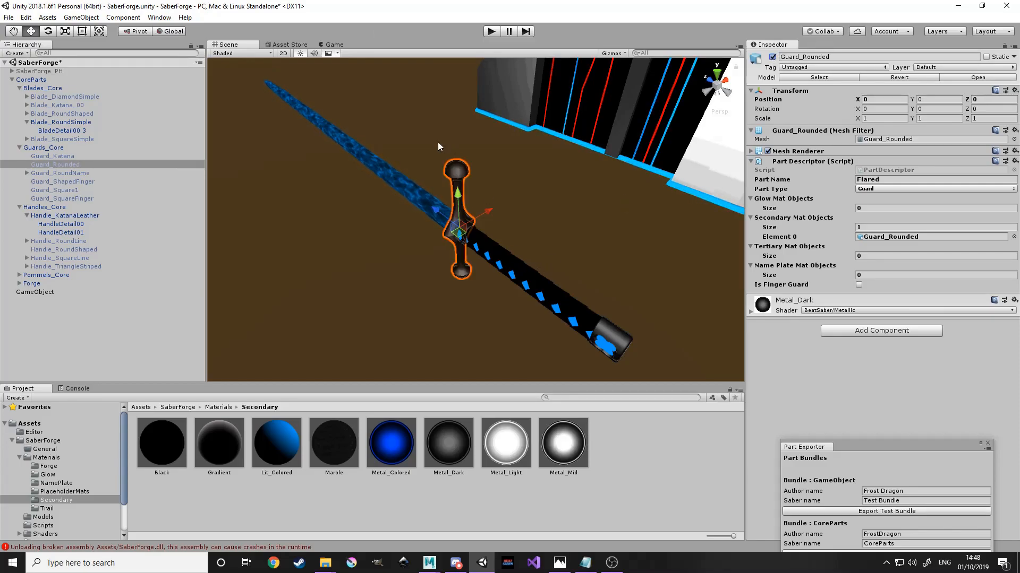
click(772, 56)
click(63, 181)
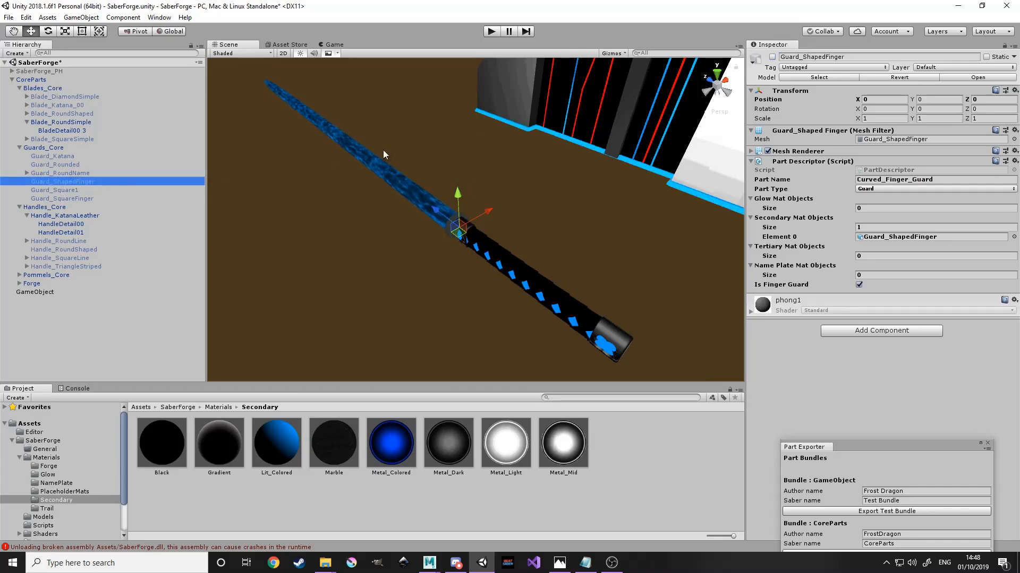
click(773, 57)
alt+drag(534, 230, 465, 185)
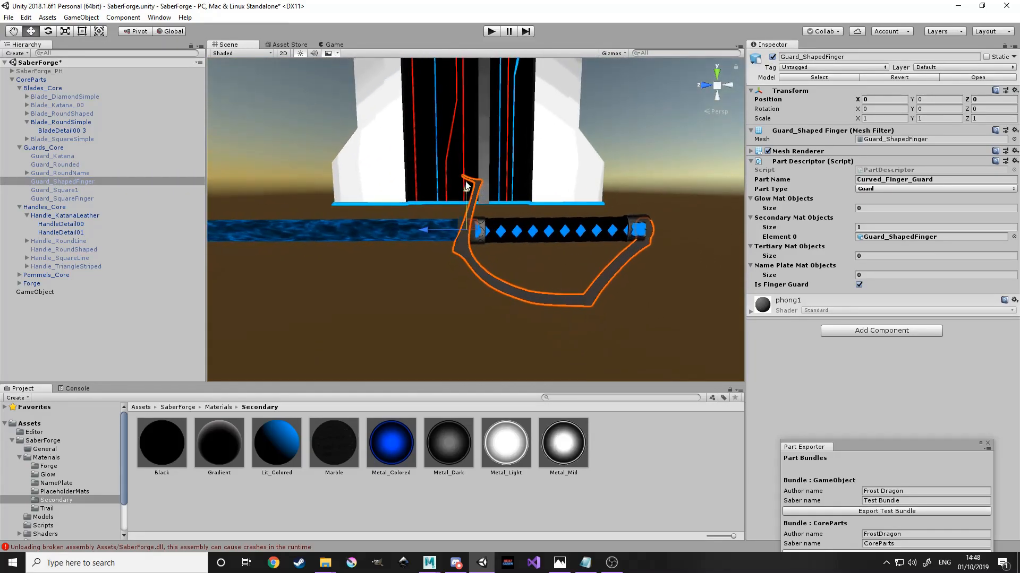
alt+drag(671, 219, 626, 274)
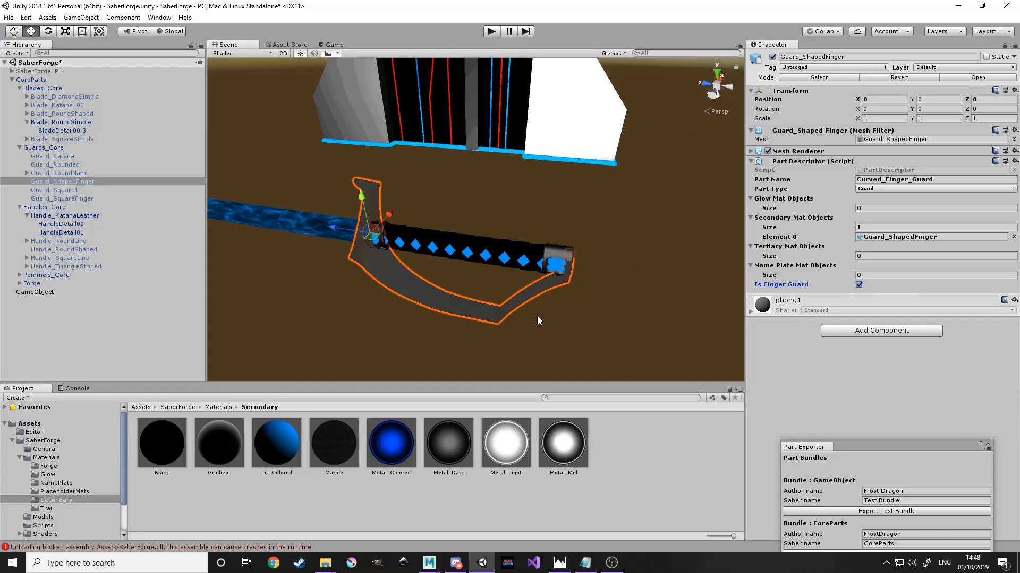
Try scaling Guard_ShapedFinger along its Z axis to about 0.9, undo the scaling and clear the selection.
click(67, 30)
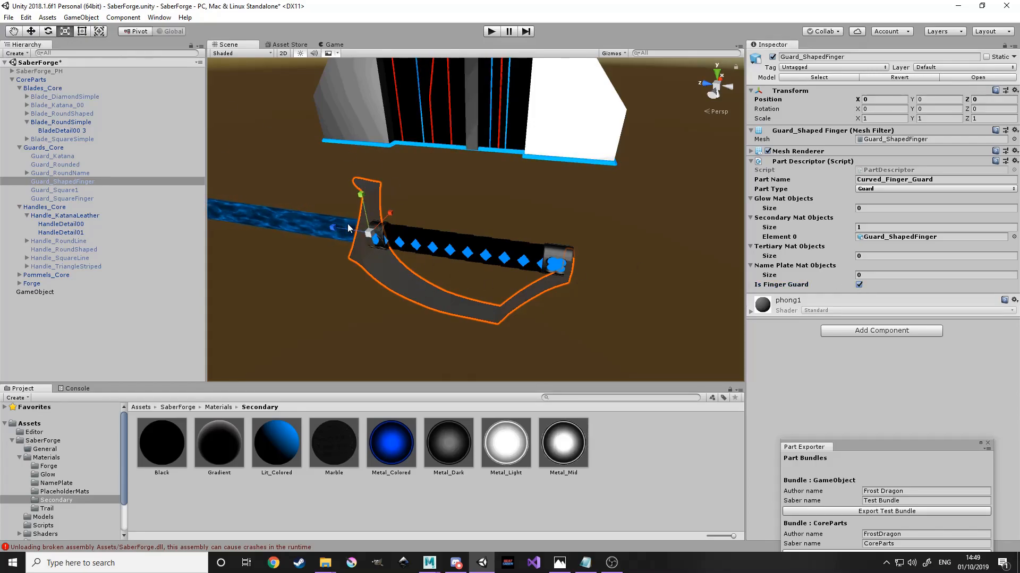
mouse_move(332, 229)
mouse_down()
mouse_move(346, 232)
mouse_move(325, 225)
mouse_move(333, 227)
mouse_up()
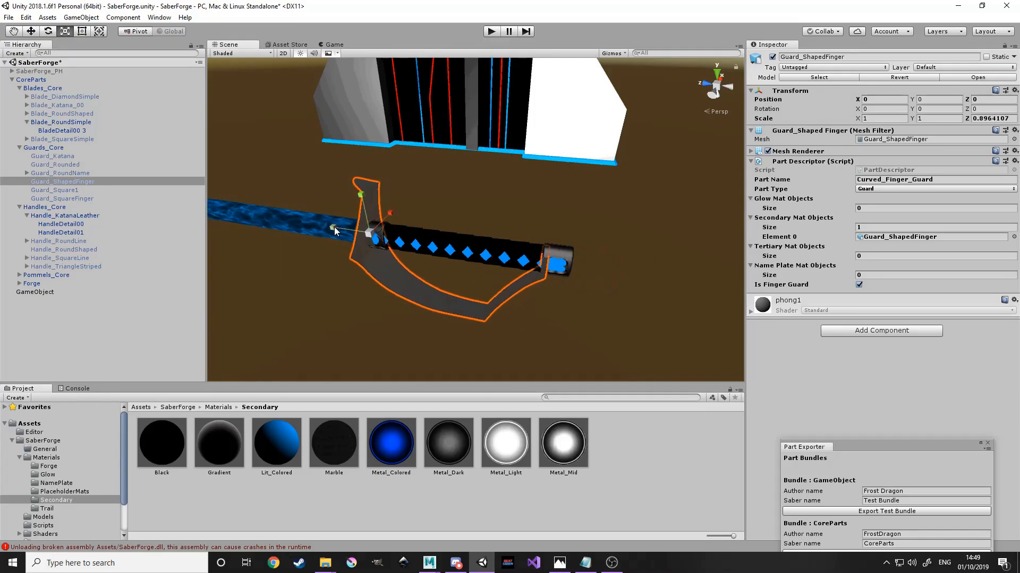
key(ctrl+z)
alt+drag(523, 236, 391, 252)
click(383, 152)
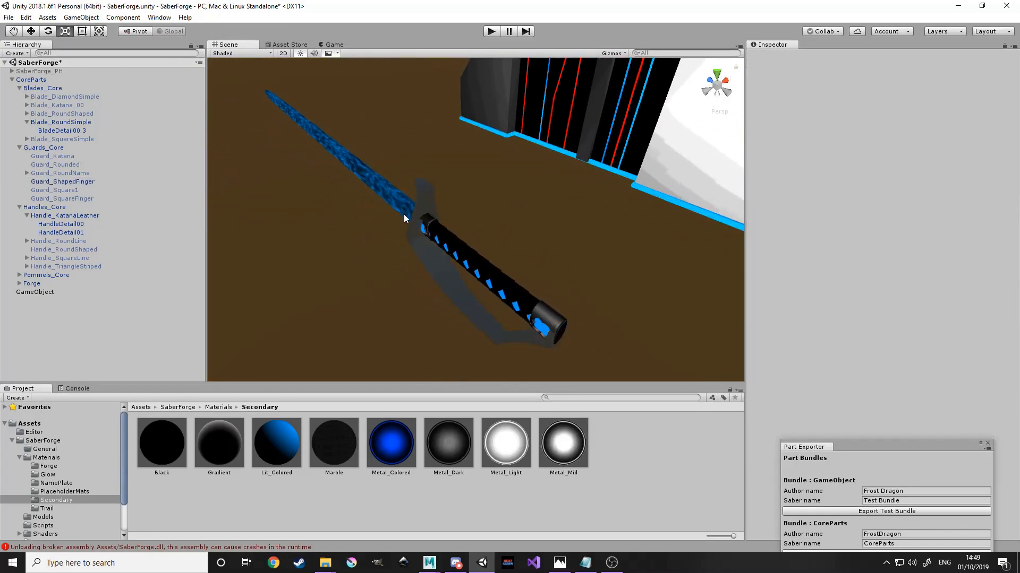
Delete the existing Test Bundle GameObject from the scene and collapse the CoreParts hierarchy.
click(43, 79)
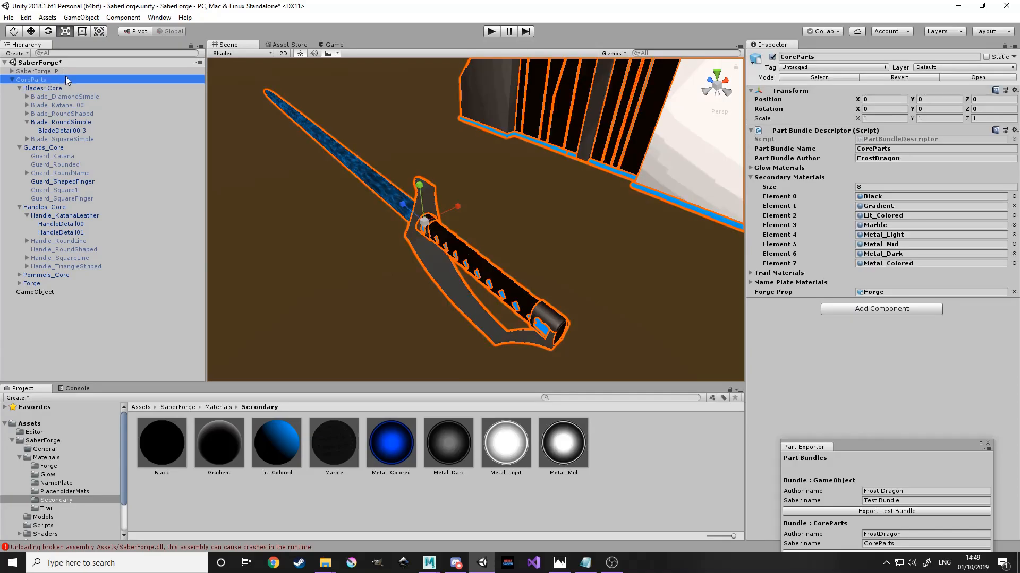
click(35, 292)
alt+drag(445, 183, 497, 169)
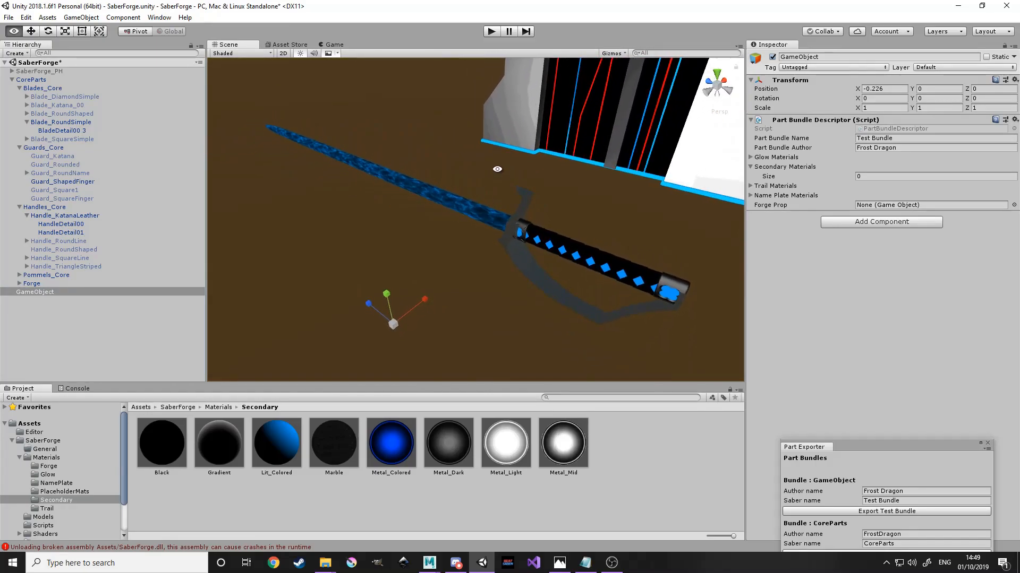
right_click(40, 292)
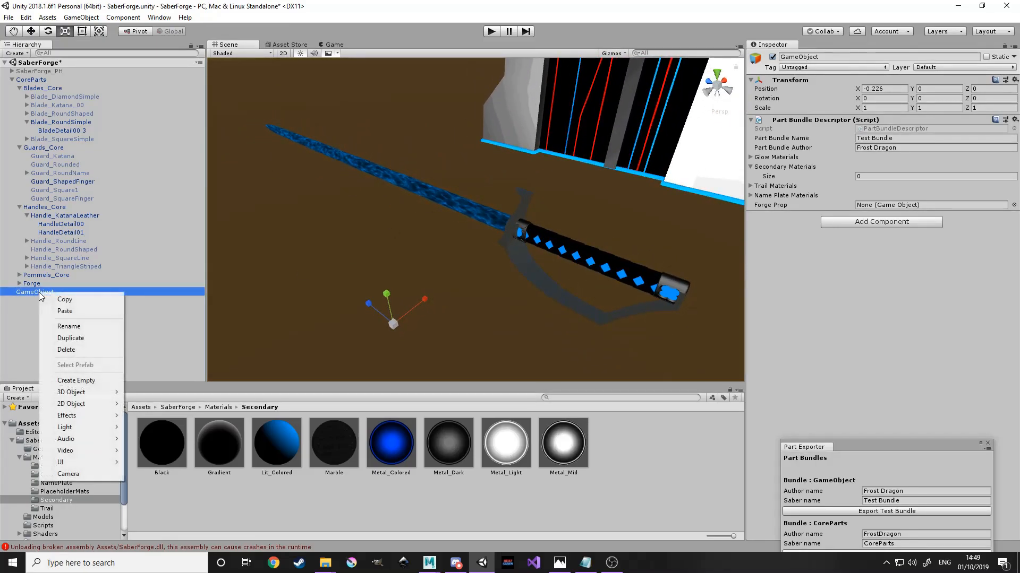
click(58, 347)
click(12, 80)
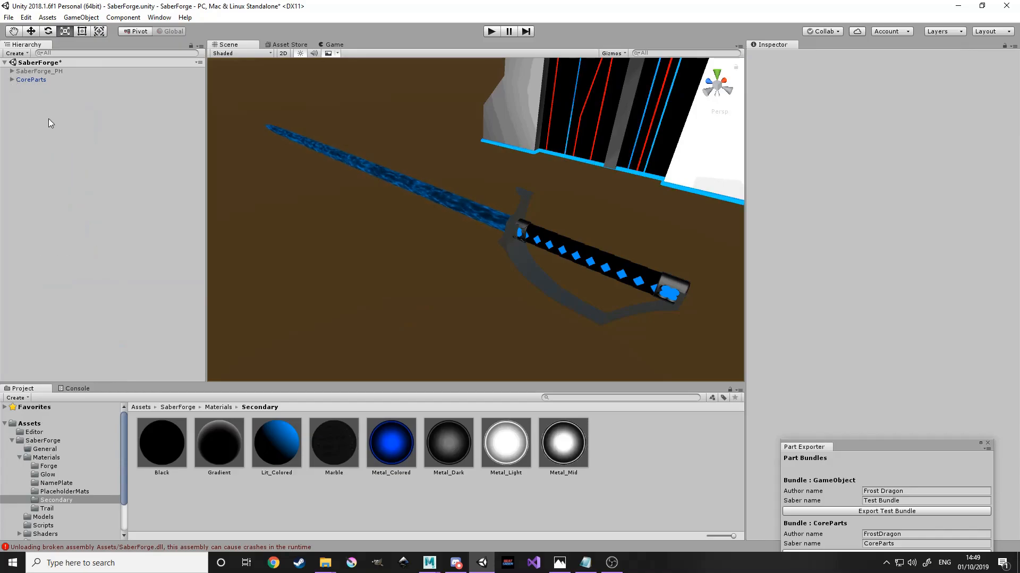
Create a new empty GameObject at the scene root and add a Part Bundle Descriptor component to it.
right_click(41, 106)
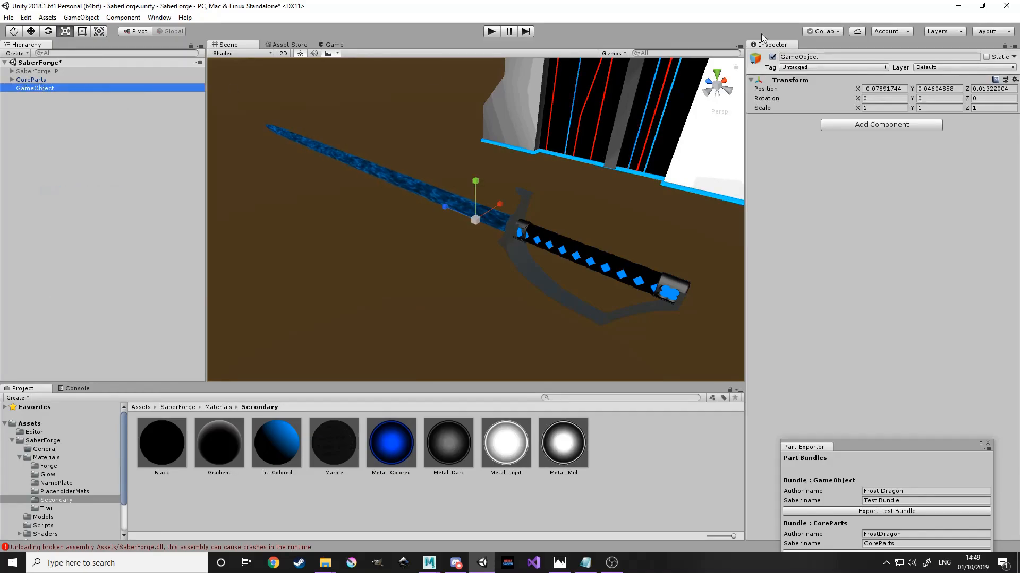
click(913, 125)
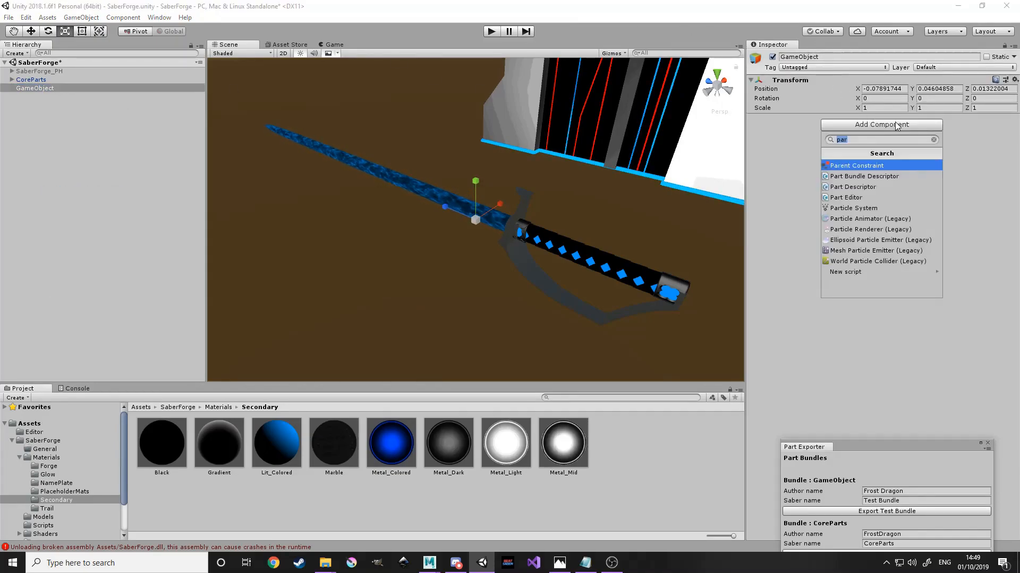
click(868, 176)
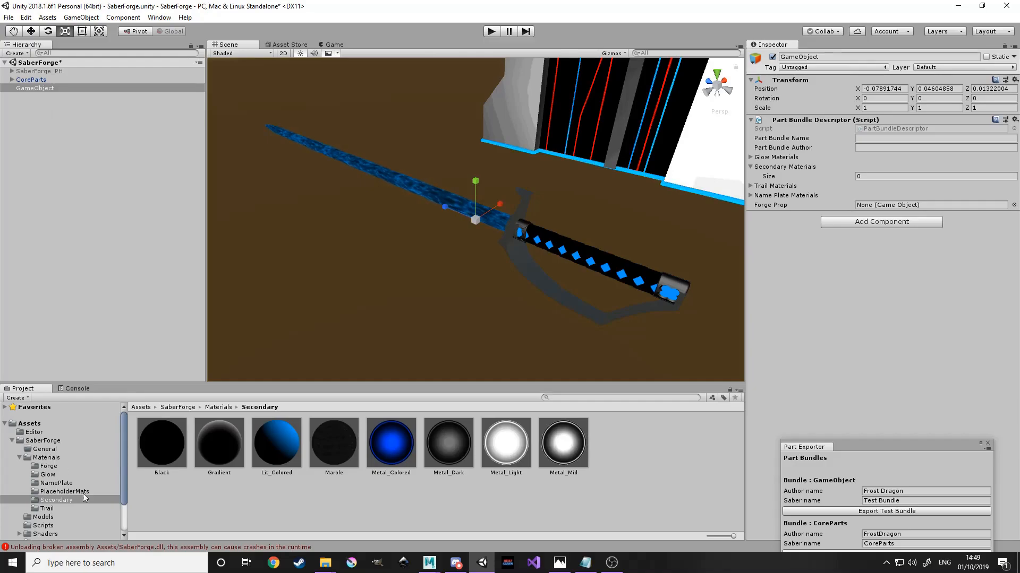
Place the Core model from the SaberForge Models folder in the hierarchy as a child of the new GameObject.
click(43, 516)
drag(159, 450, 46, 90)
alt+drag(551, 240, 494, 281)
Add a Part Descriptor component to Blade_DiamondSimple inside the Core model's Blades_Core group.
click(19, 97)
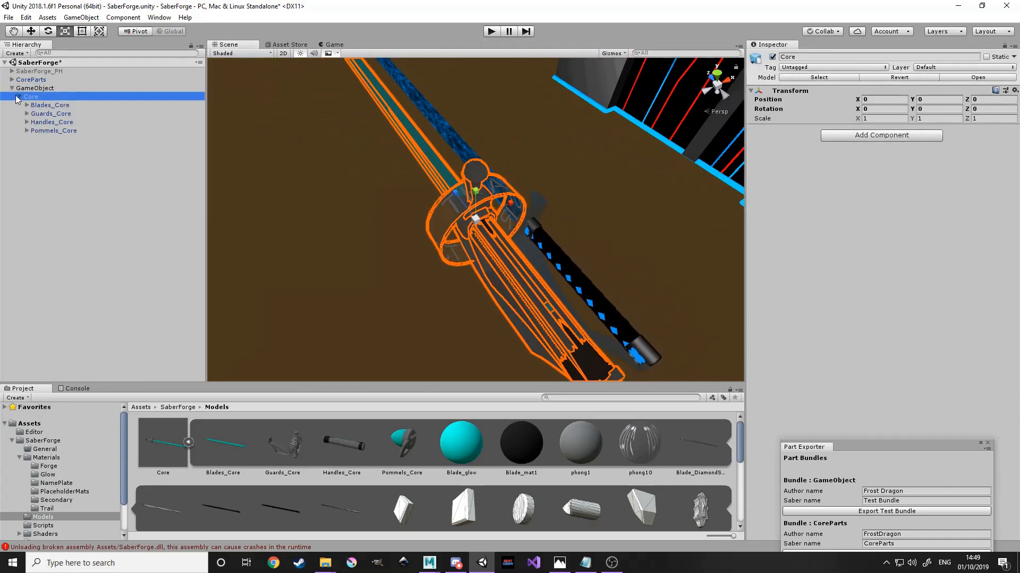
click(48, 105)
click(26, 105)
click(67, 114)
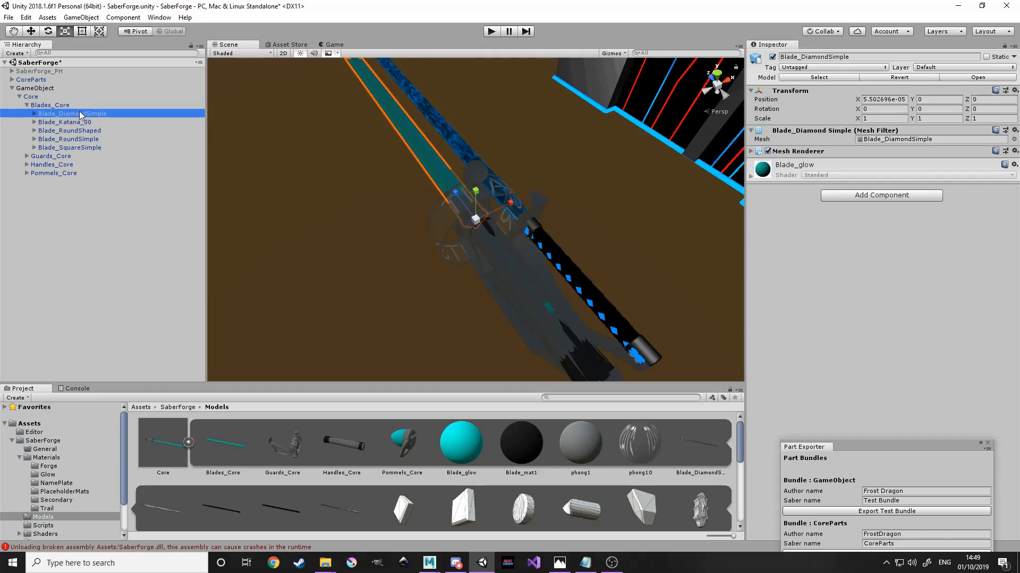
click(874, 195)
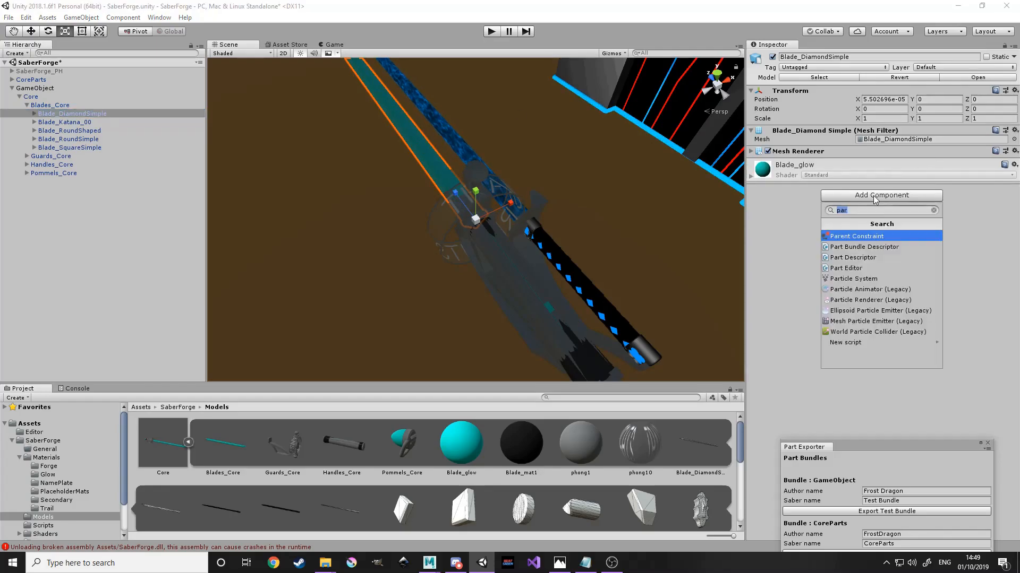
click(860, 257)
Assign Blade_DiamondSimple as its descriptor's glow mat object and BladeDetail00 as its secondary mat object.
click(34, 113)
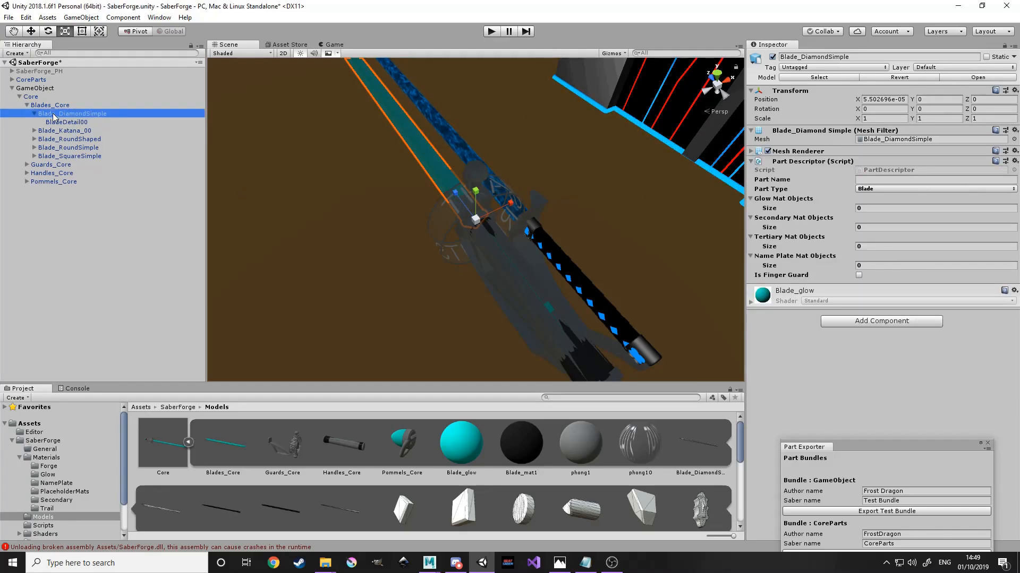
drag(896, 229, 792, 228)
click(878, 180)
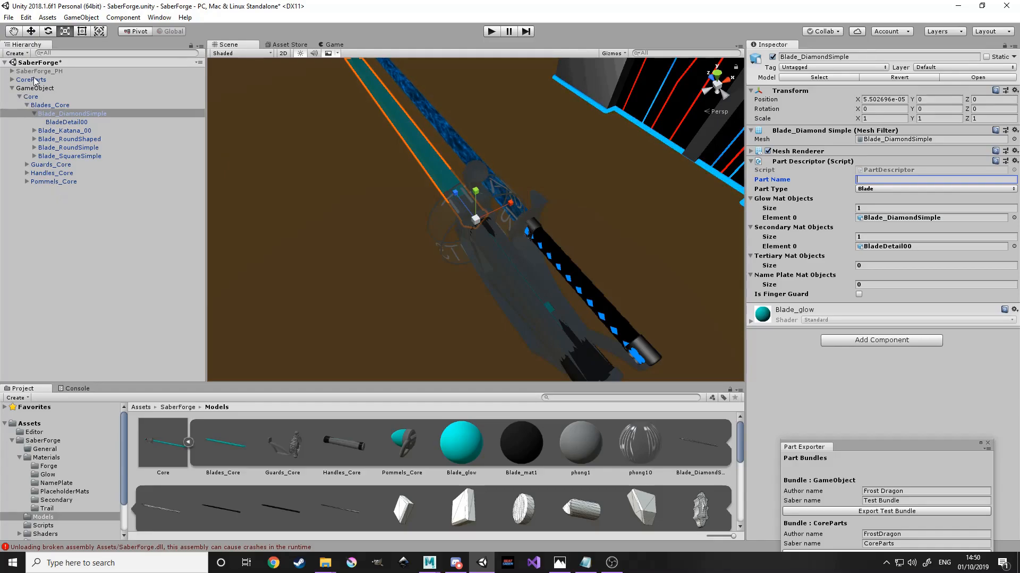
Add a Part Descriptor component to Pommel_Round inside the Core model's Pommels_Core group.
click(27, 105)
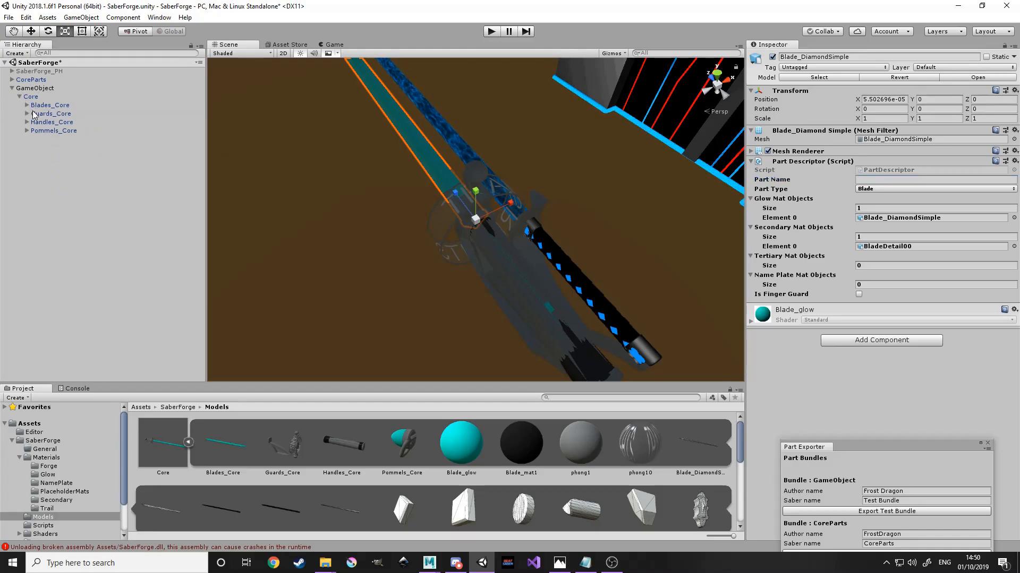
click(33, 114)
click(32, 122)
click(30, 129)
click(28, 131)
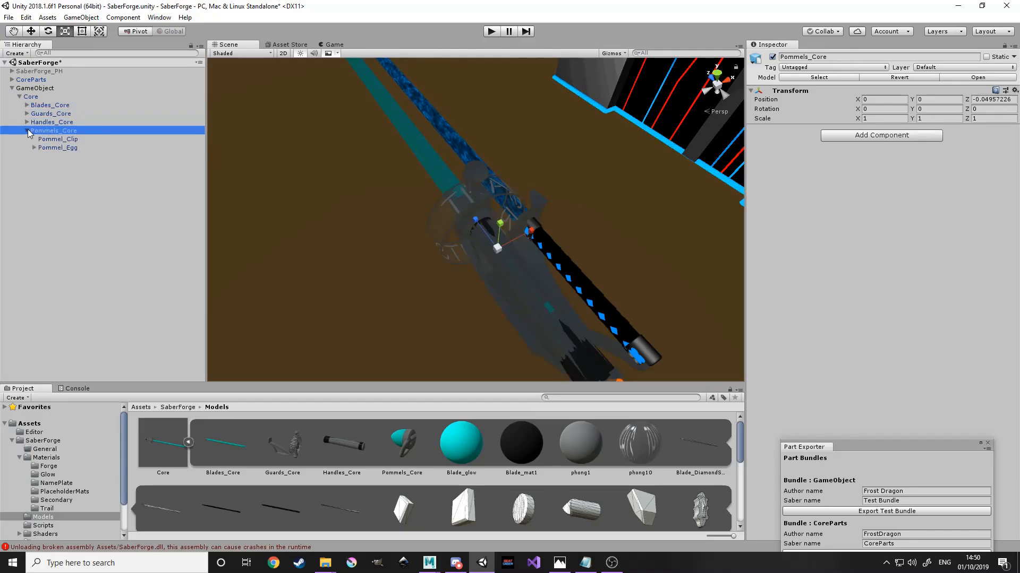
click(53, 148)
click(55, 157)
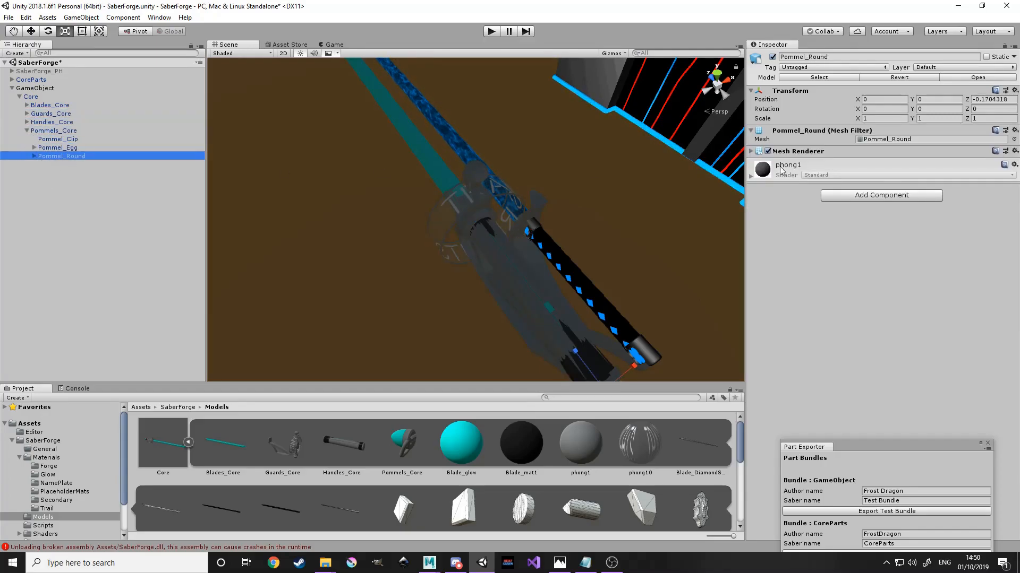
click(873, 196)
click(876, 257)
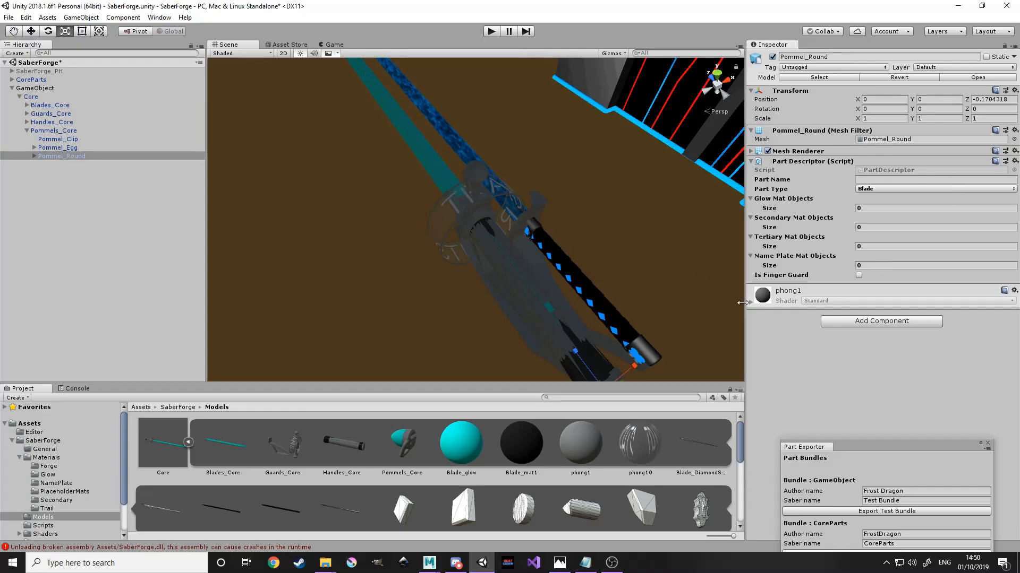
Collapse the GameObject hierarchy, and move the Part Exporter window over the scene view and enlarge it to show all bundles.
click(12, 88)
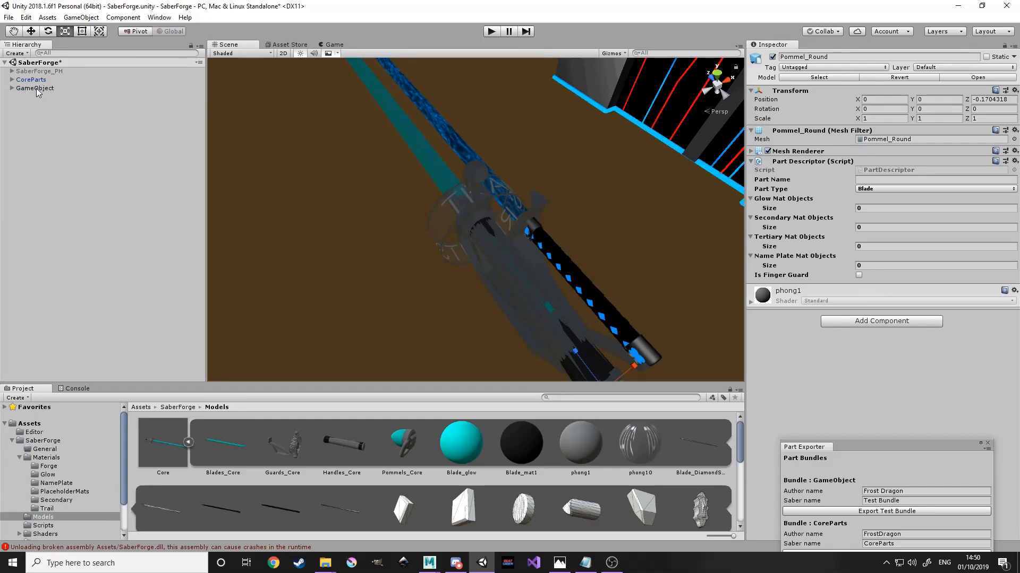
drag(883, 441, 462, 137)
drag(465, 253, 465, 334)
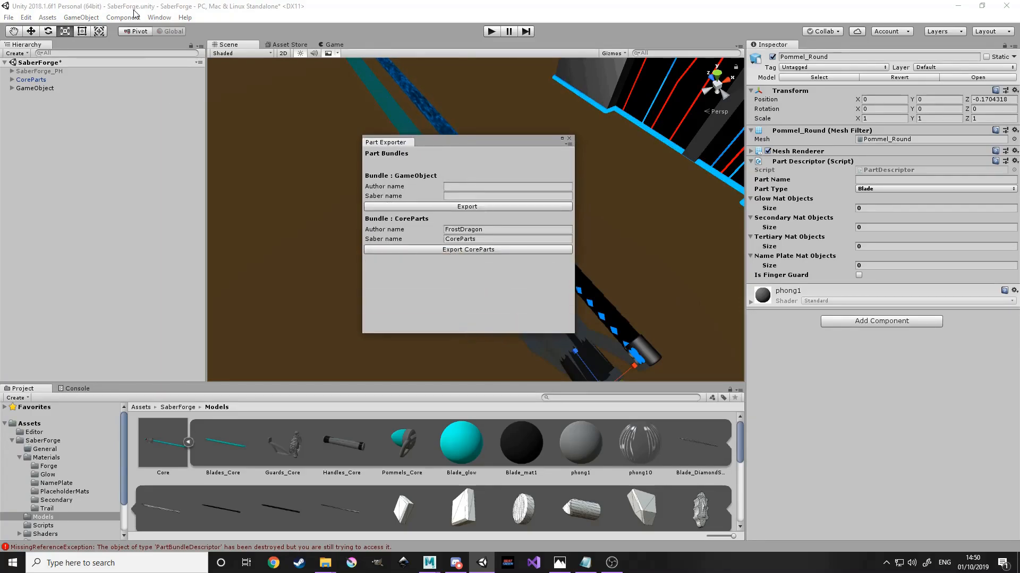
Open the Saber Exporter window and move it beside the Part Exporter.
click(159, 18)
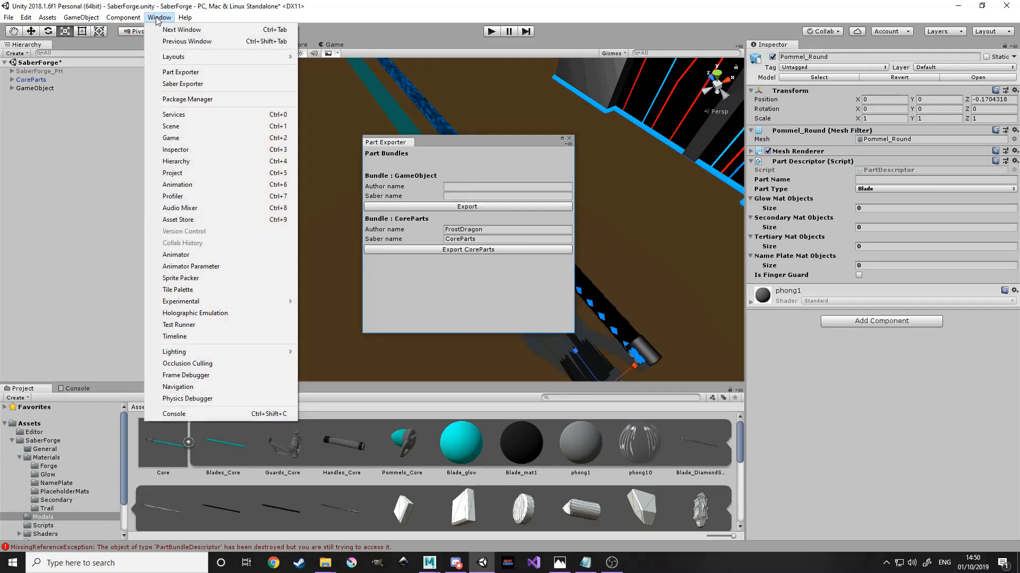
click(202, 85)
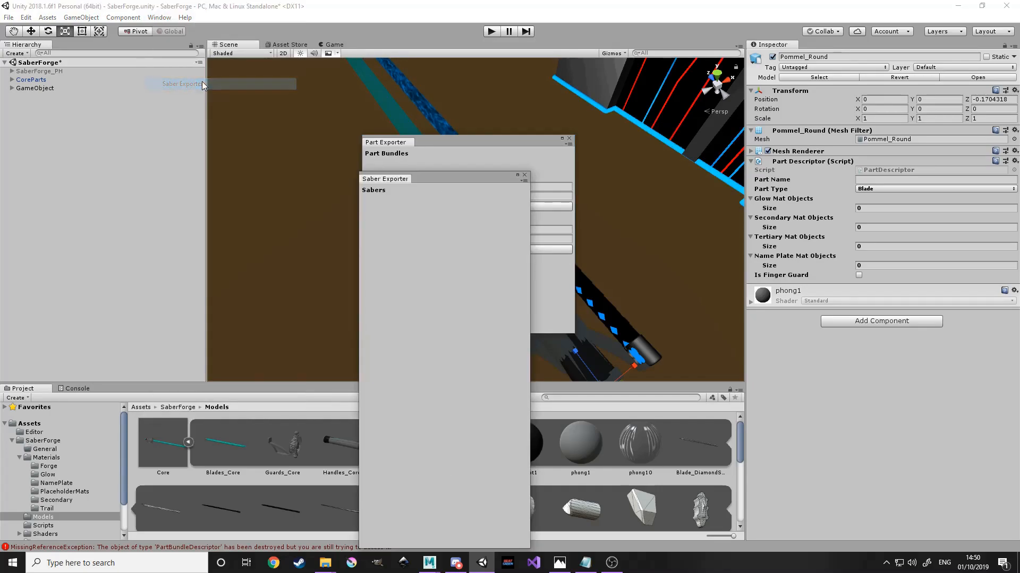
drag(445, 186, 199, 133)
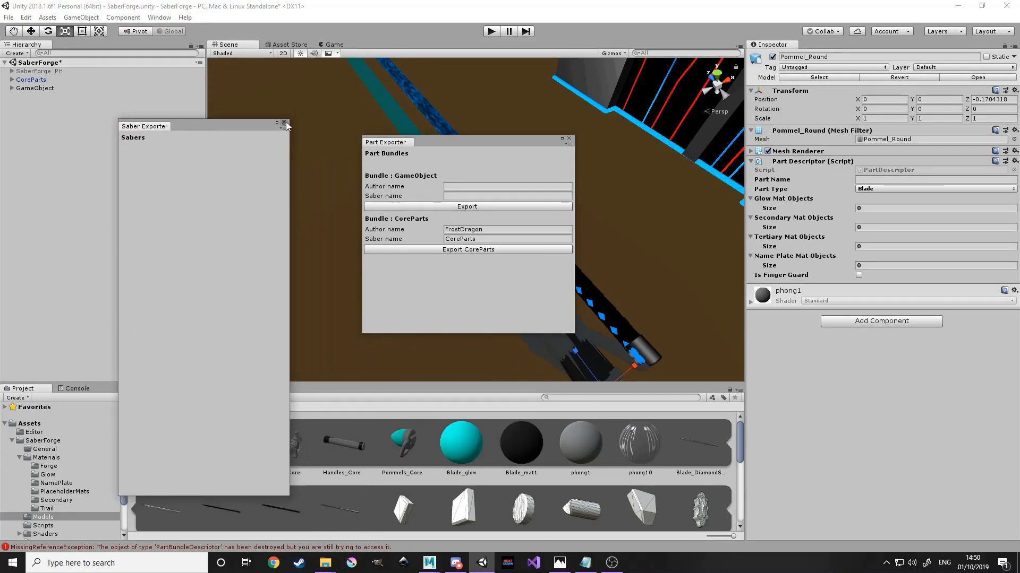
Close the Saber Exporter window, bring up the Part Exporter and move it closer to the hierarchy.
click(284, 122)
click(159, 18)
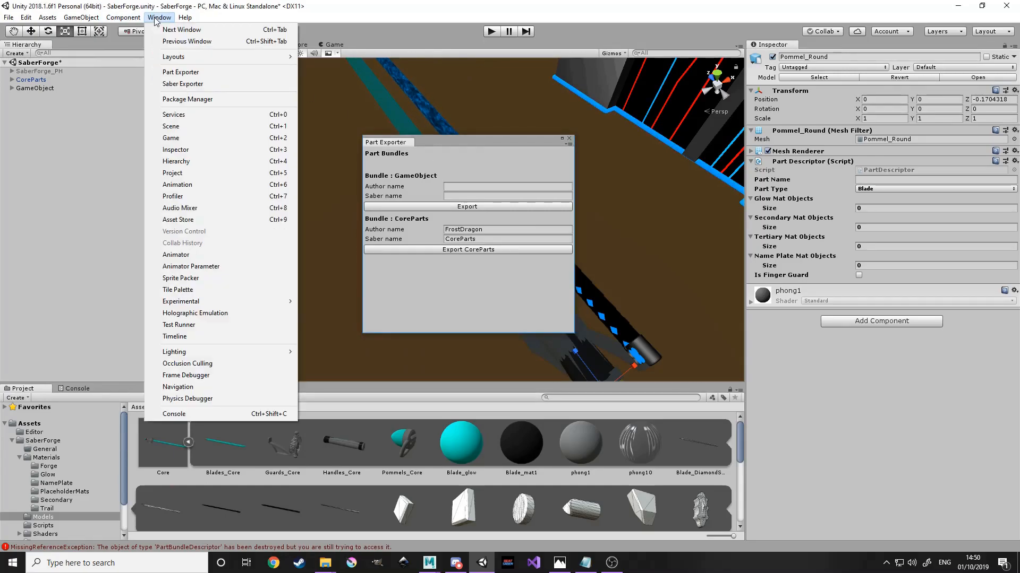
click(180, 72)
drag(470, 142, 343, 140)
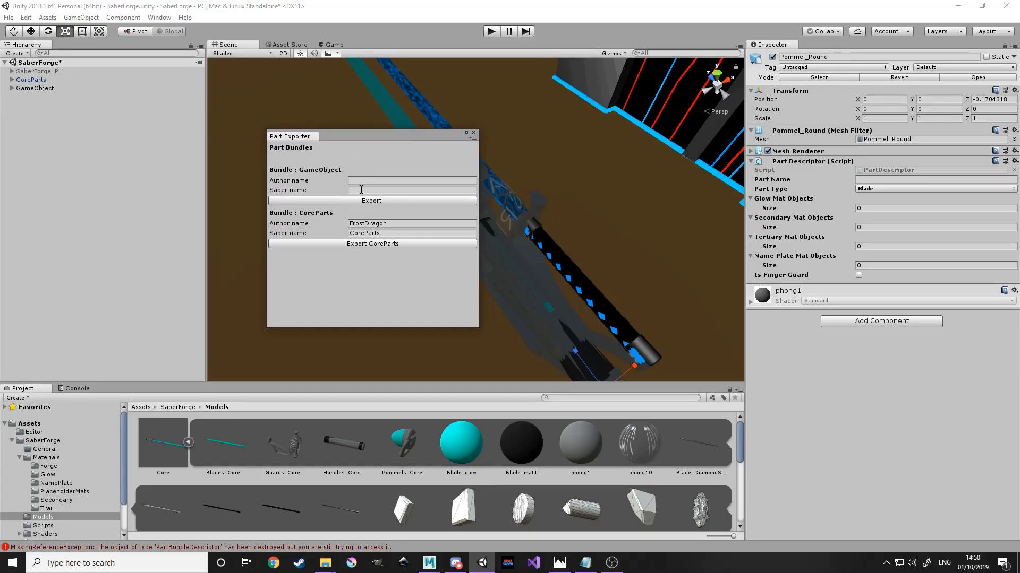
Compare the Part Bundle Descriptors of CoreParts and GameObject with their entries in the Part Exporter, checking the bundle name and author fields.
click(35, 80)
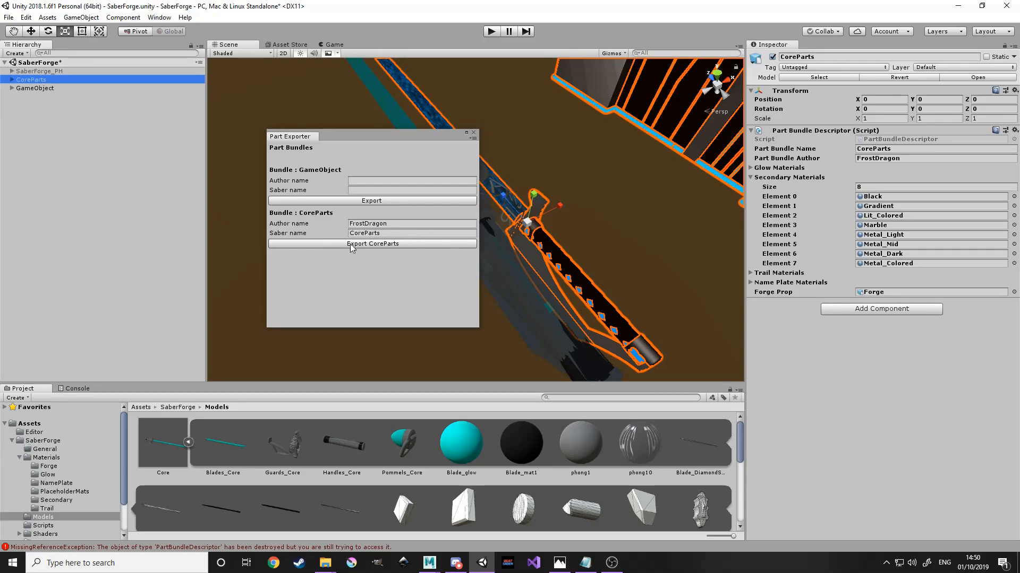
click(40, 88)
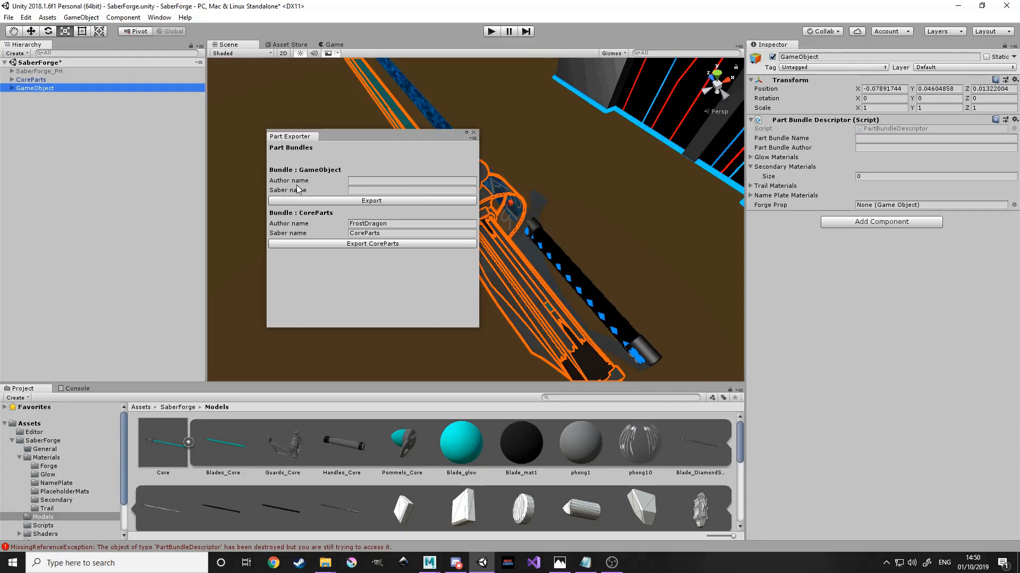
click(889, 147)
click(878, 139)
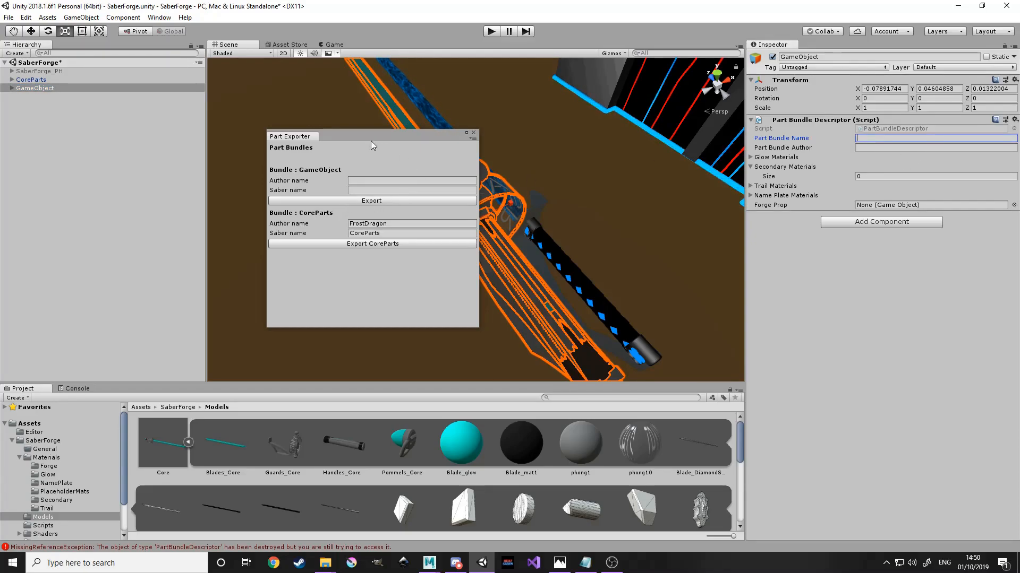
Export the GameObject bundle as sdsdsdsd.partbundle into Beat Saber's SaberForgeAssets folder.
click(348, 200)
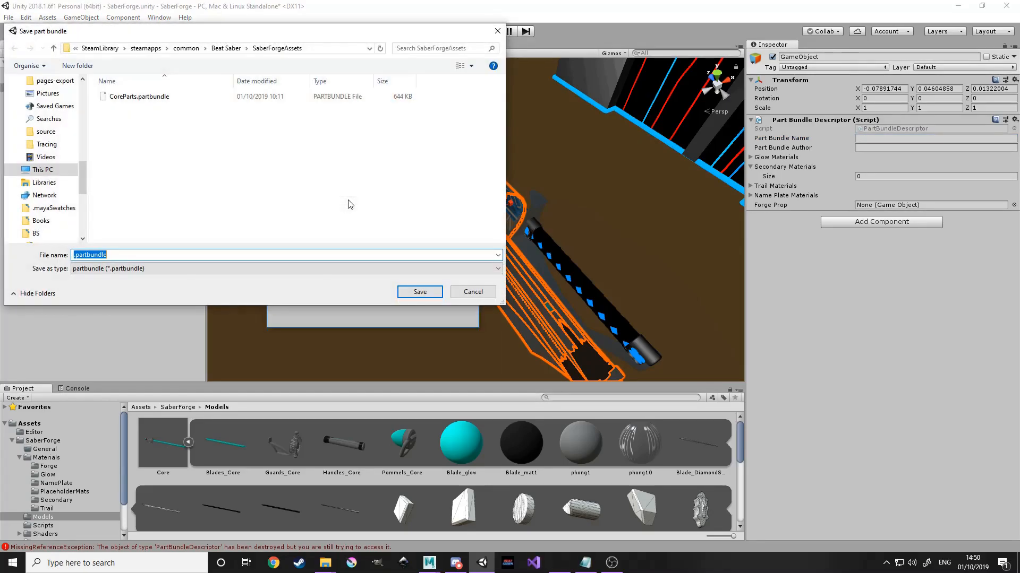
click(225, 48)
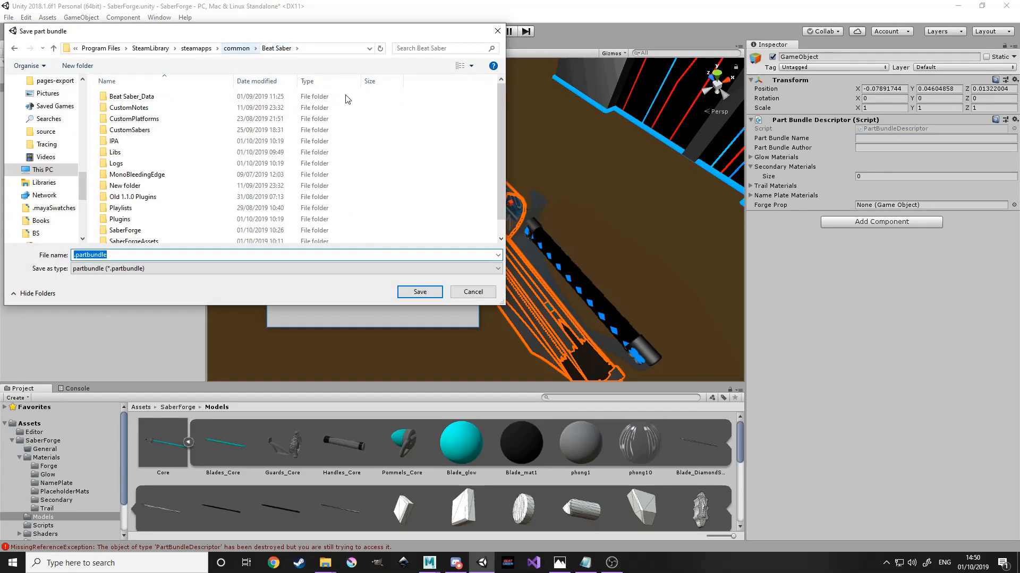
drag(502, 302, 638, 363)
click(134, 241)
double_click(161, 242)
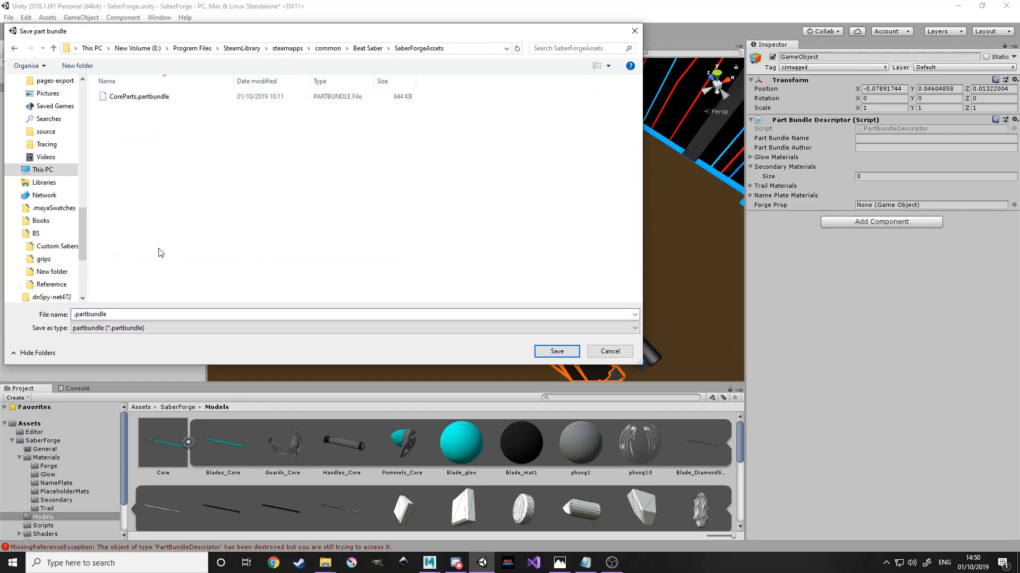
double_click(82, 313)
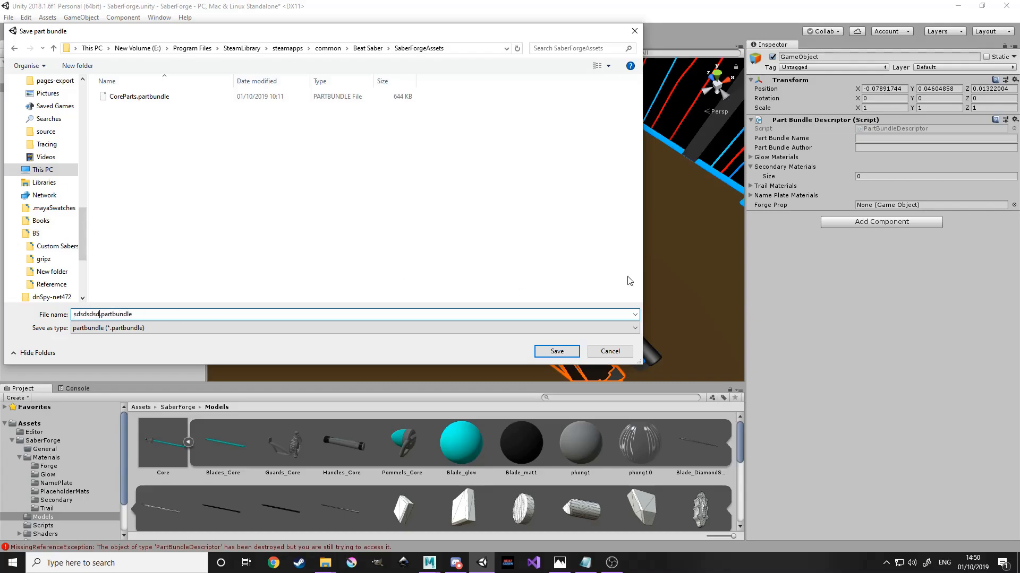
click(557, 351)
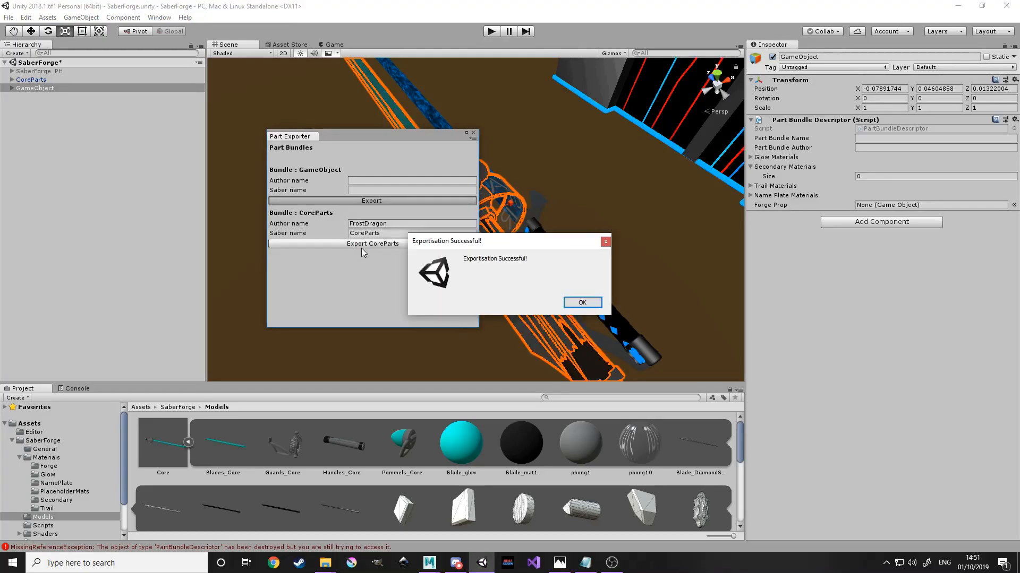
click(582, 303)
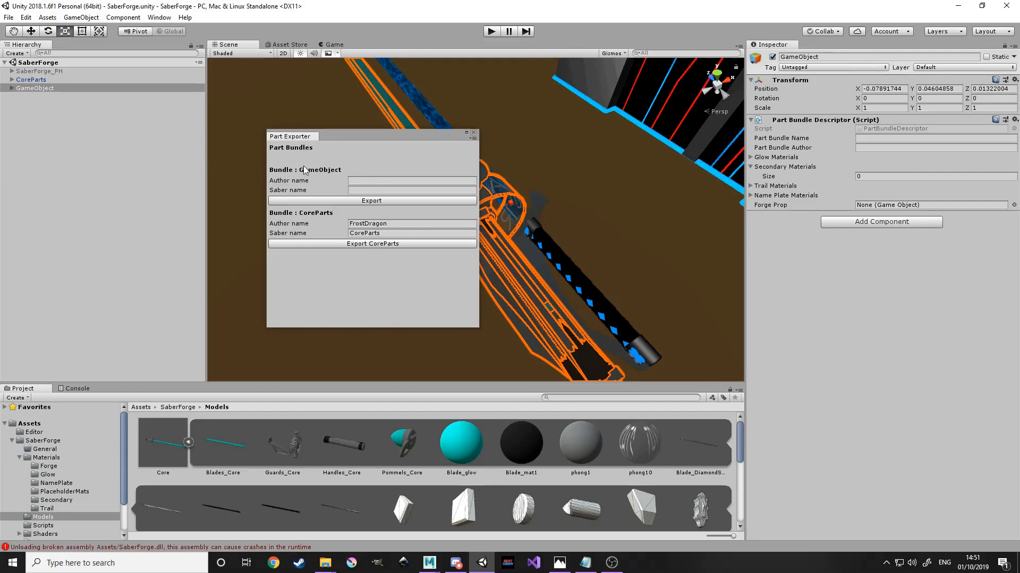
Move the Part Exporter window higher over the scene view and make it taller.
drag(356, 136, 384, 117)
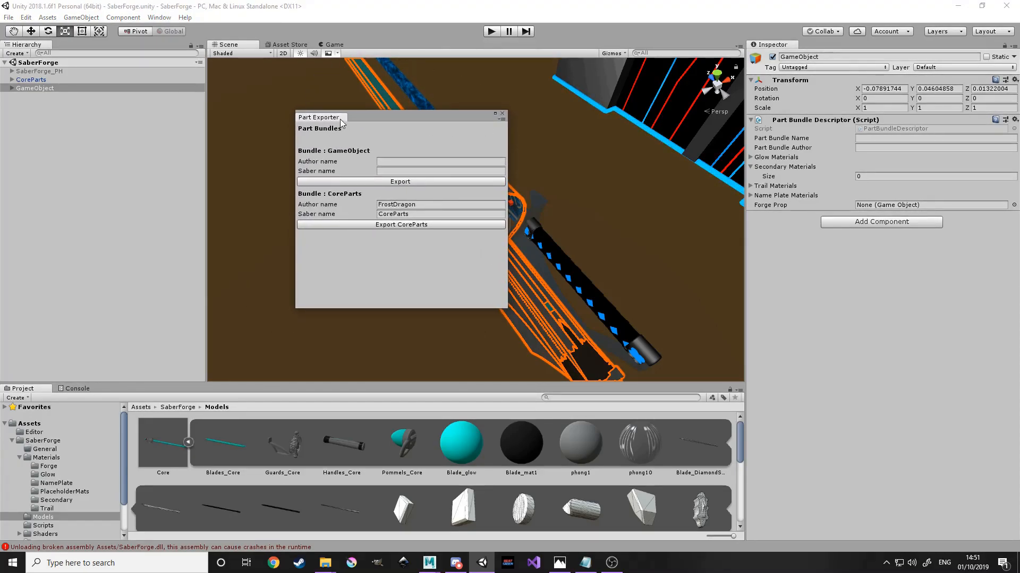
drag(368, 119, 298, 84)
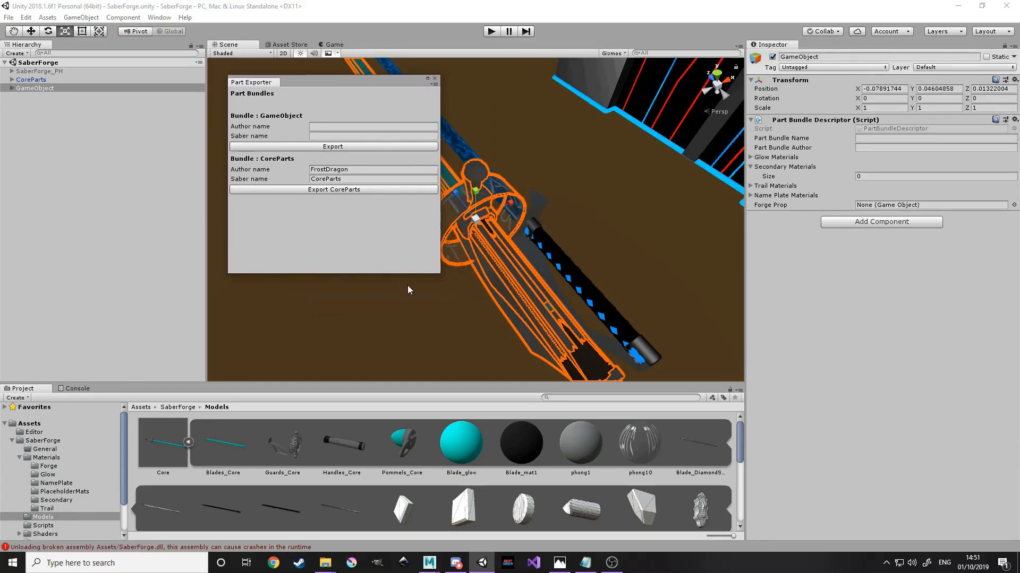
drag(398, 274, 401, 321)
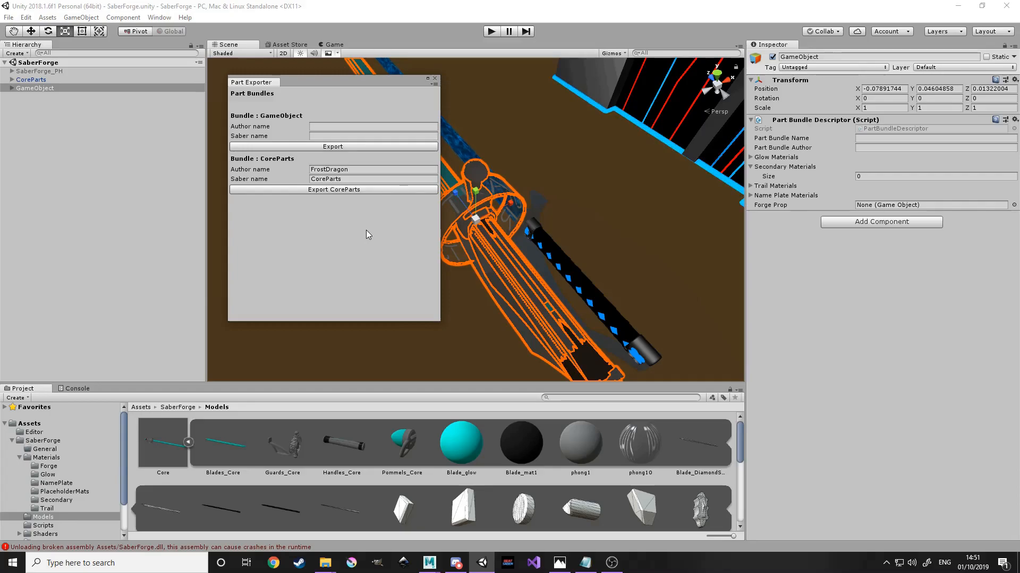
mouse_move(334, 82)
mouse_down()
mouse_move(560, 99)
mouse_move(344, 95)
mouse_up()
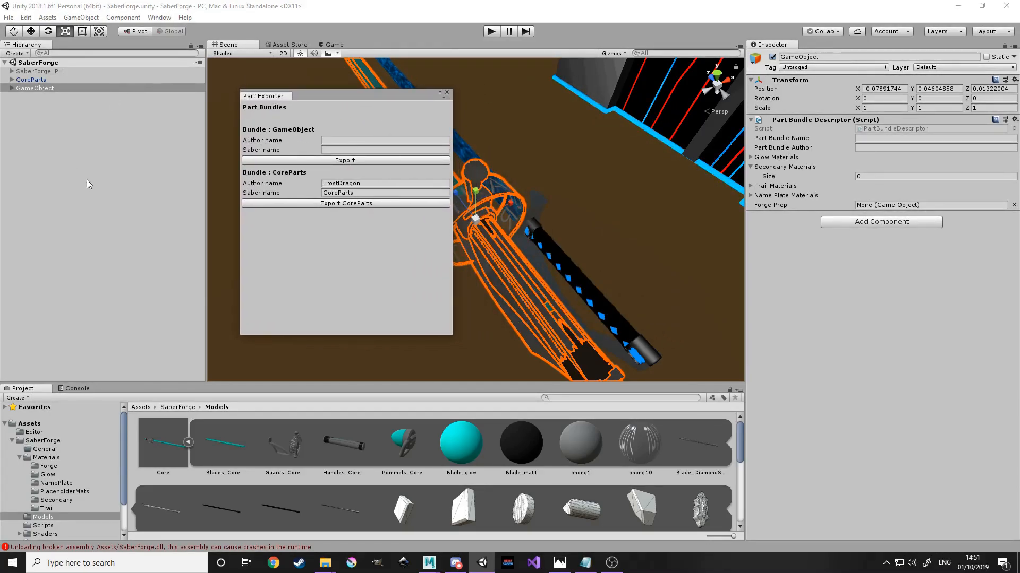